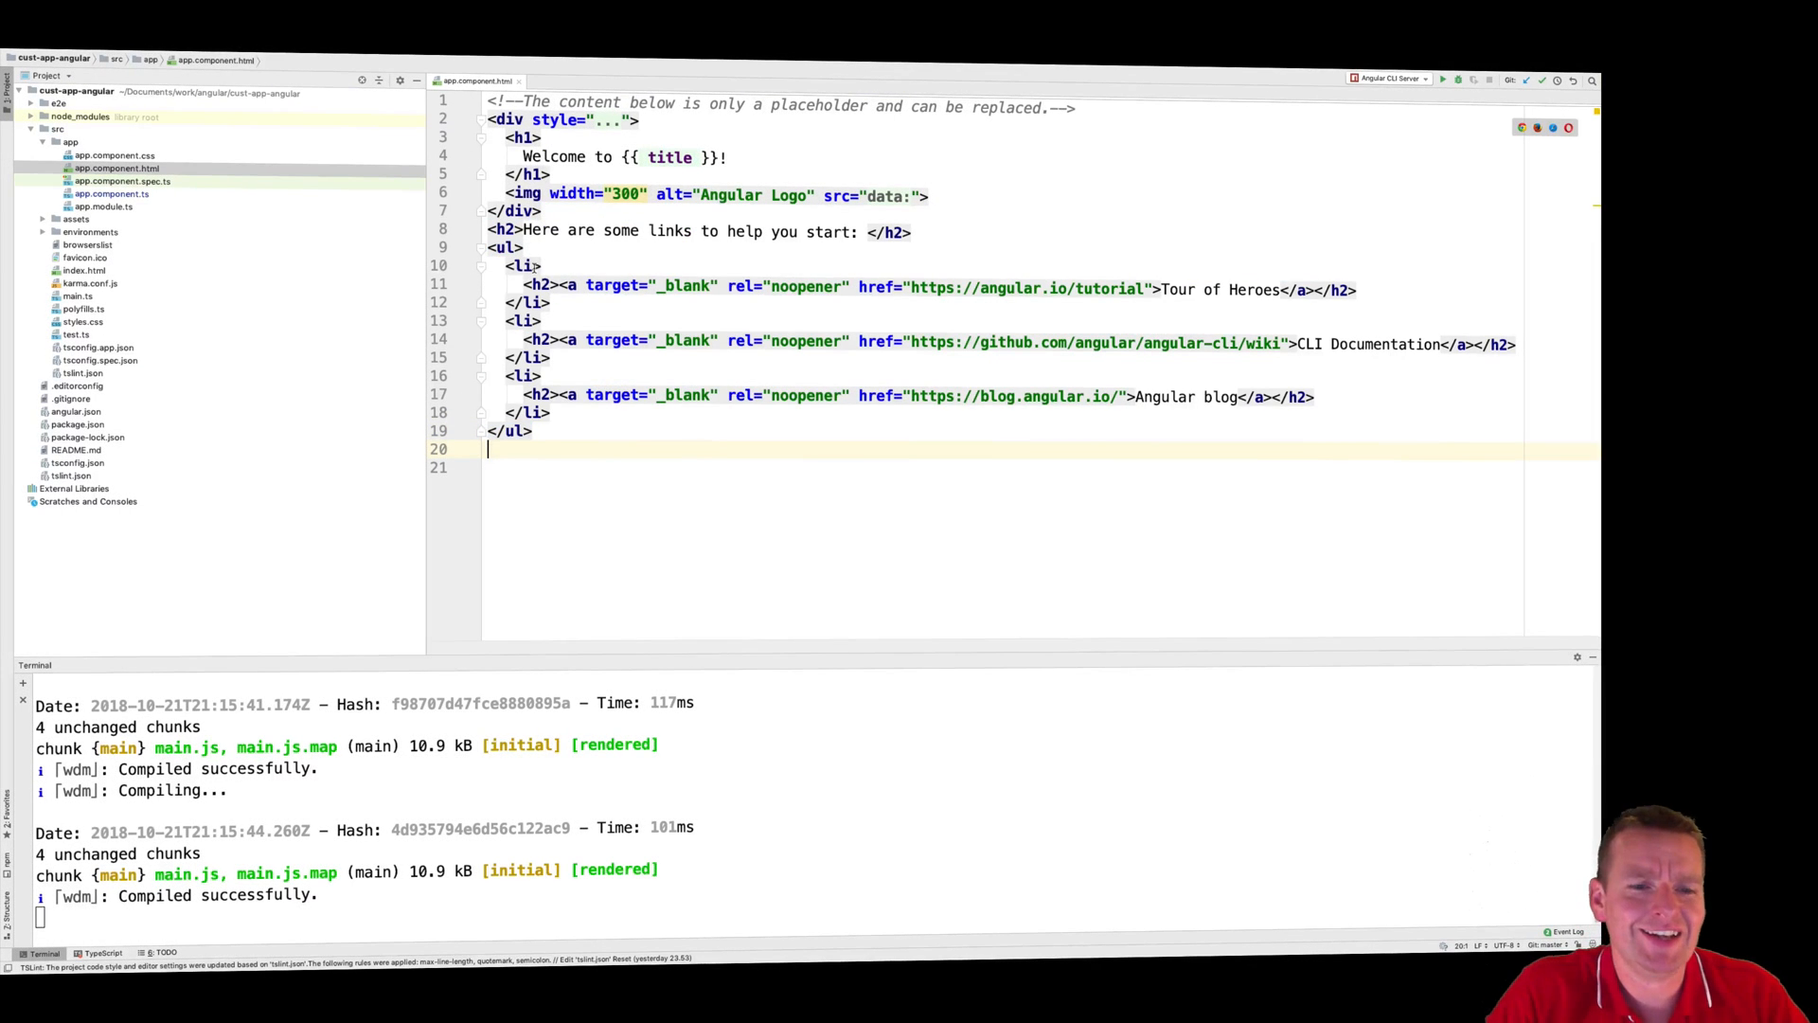
Step: Switch from the editor to the browser showing the running 'Welcome to Snurf!' app
key(ctrl+Right)
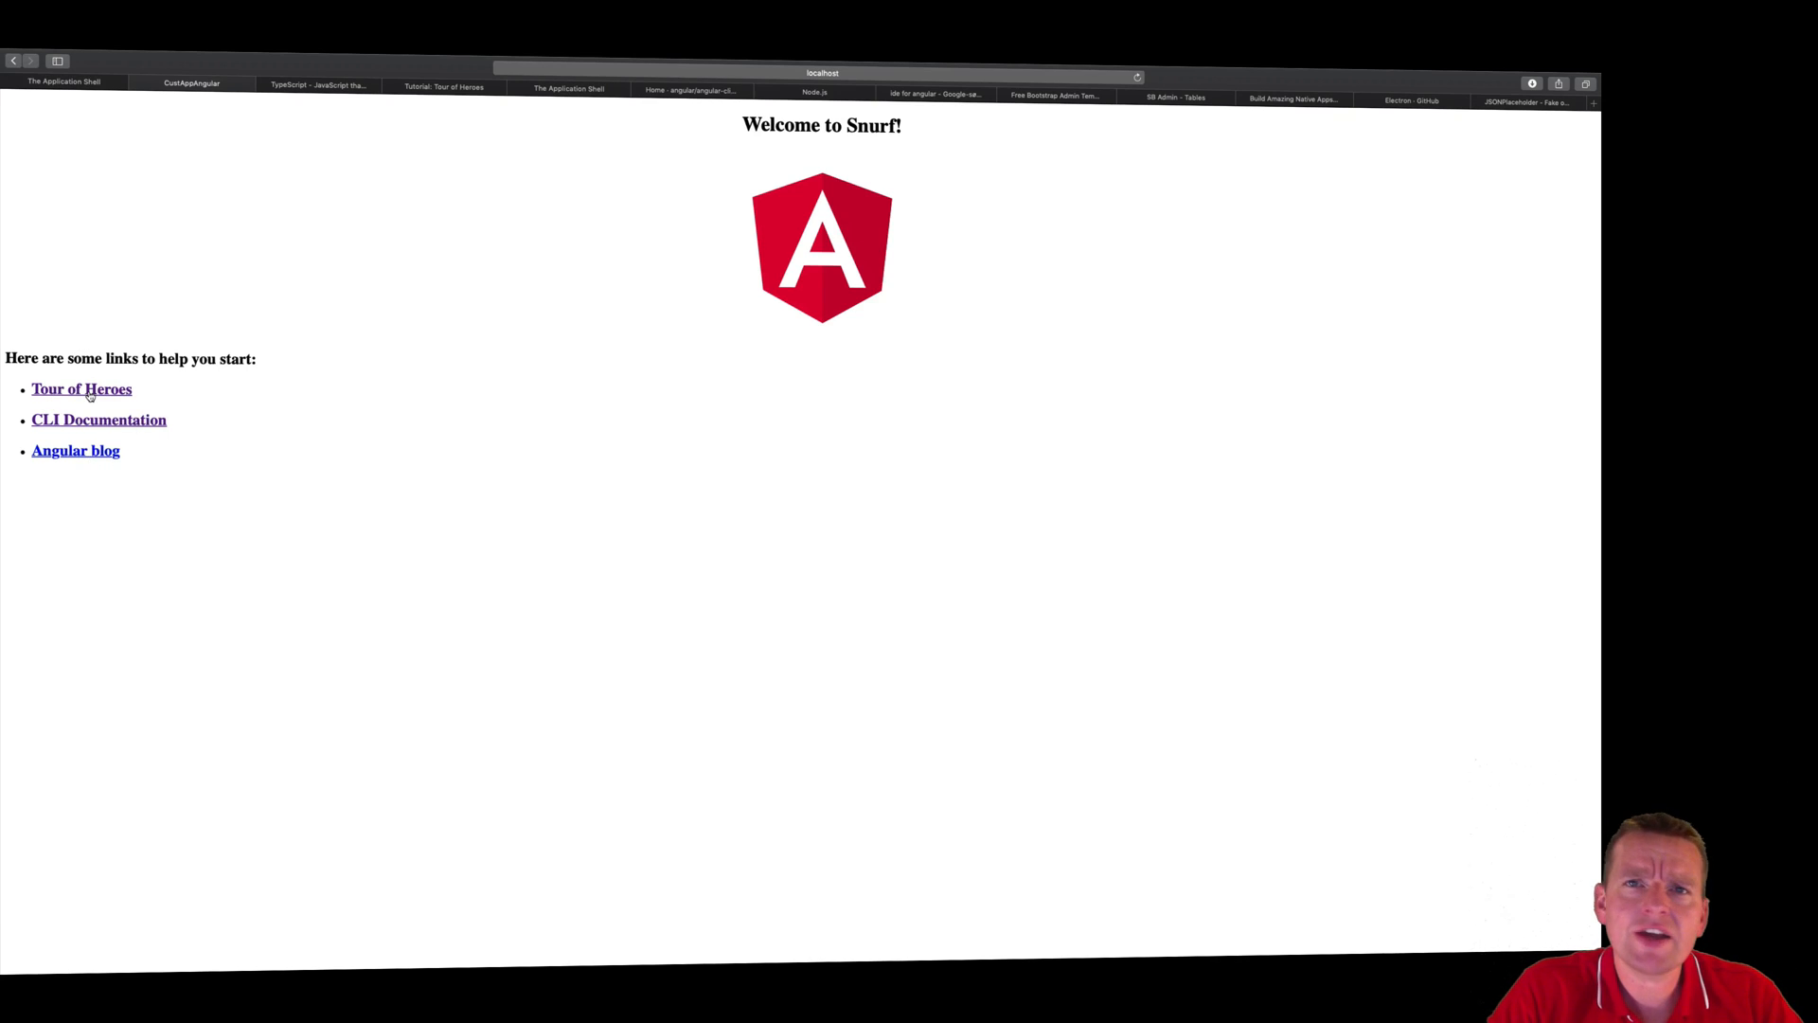
click(428, 87)
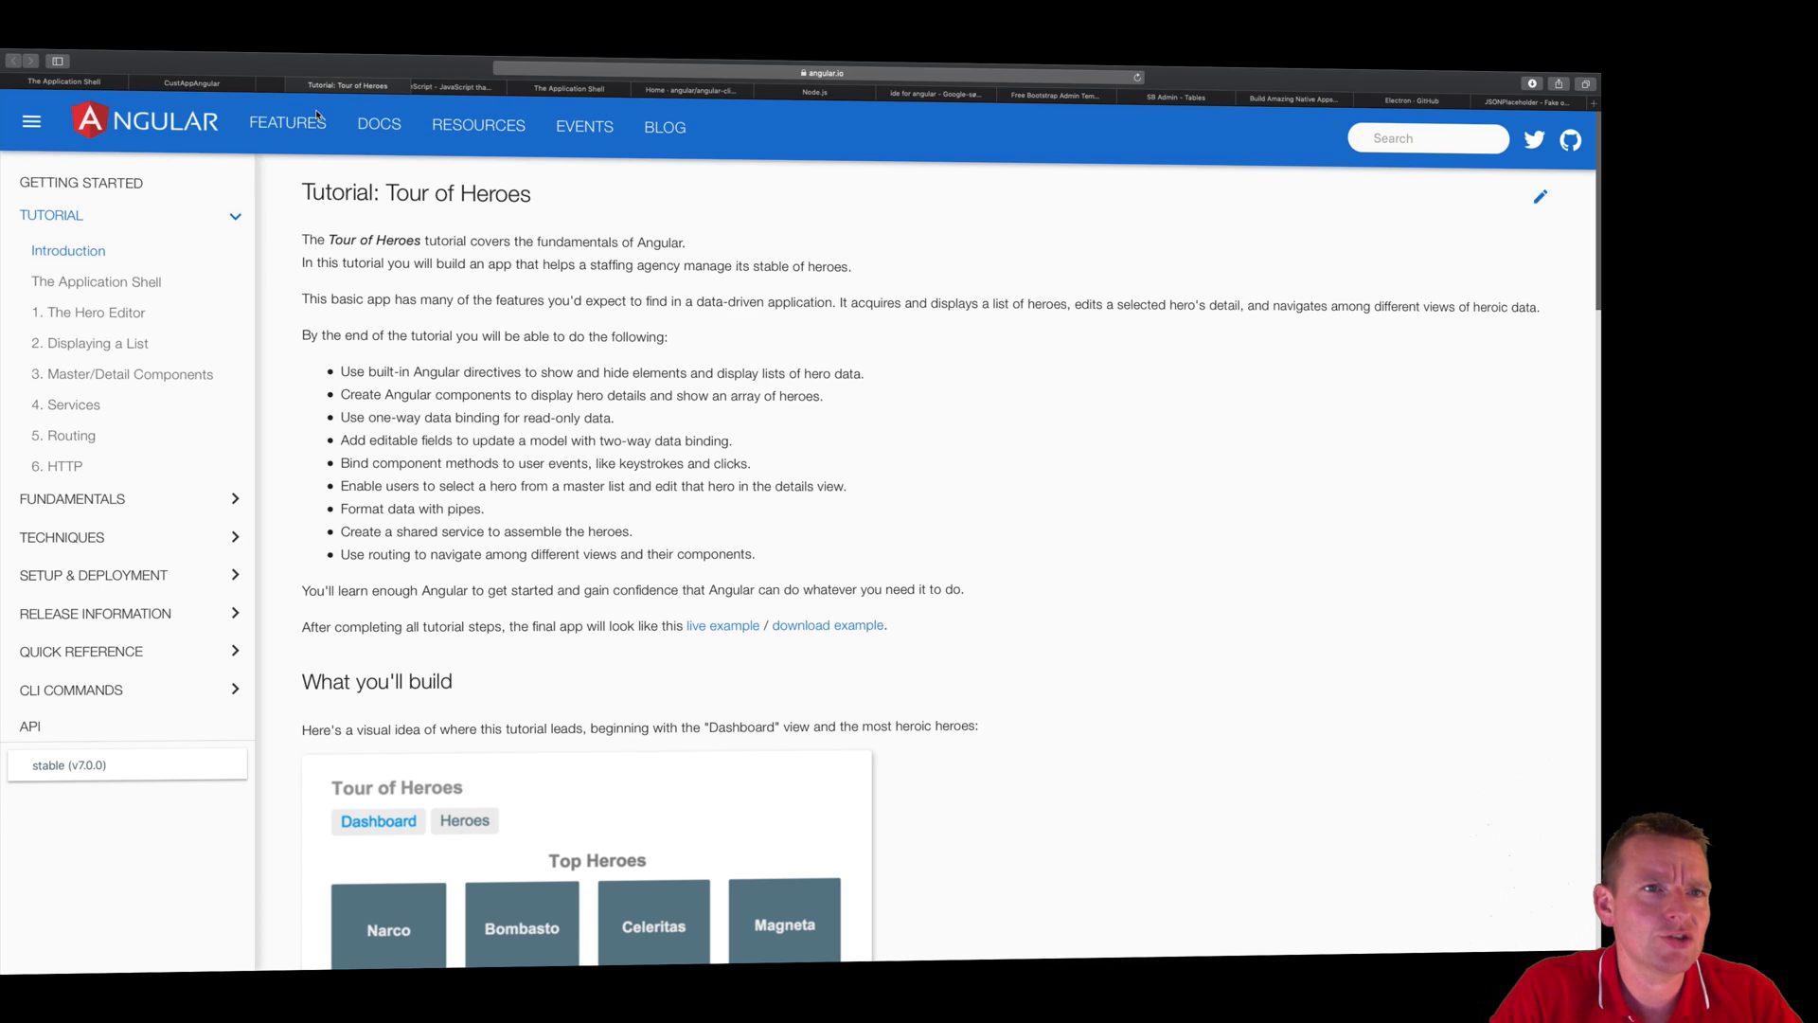
click(71, 82)
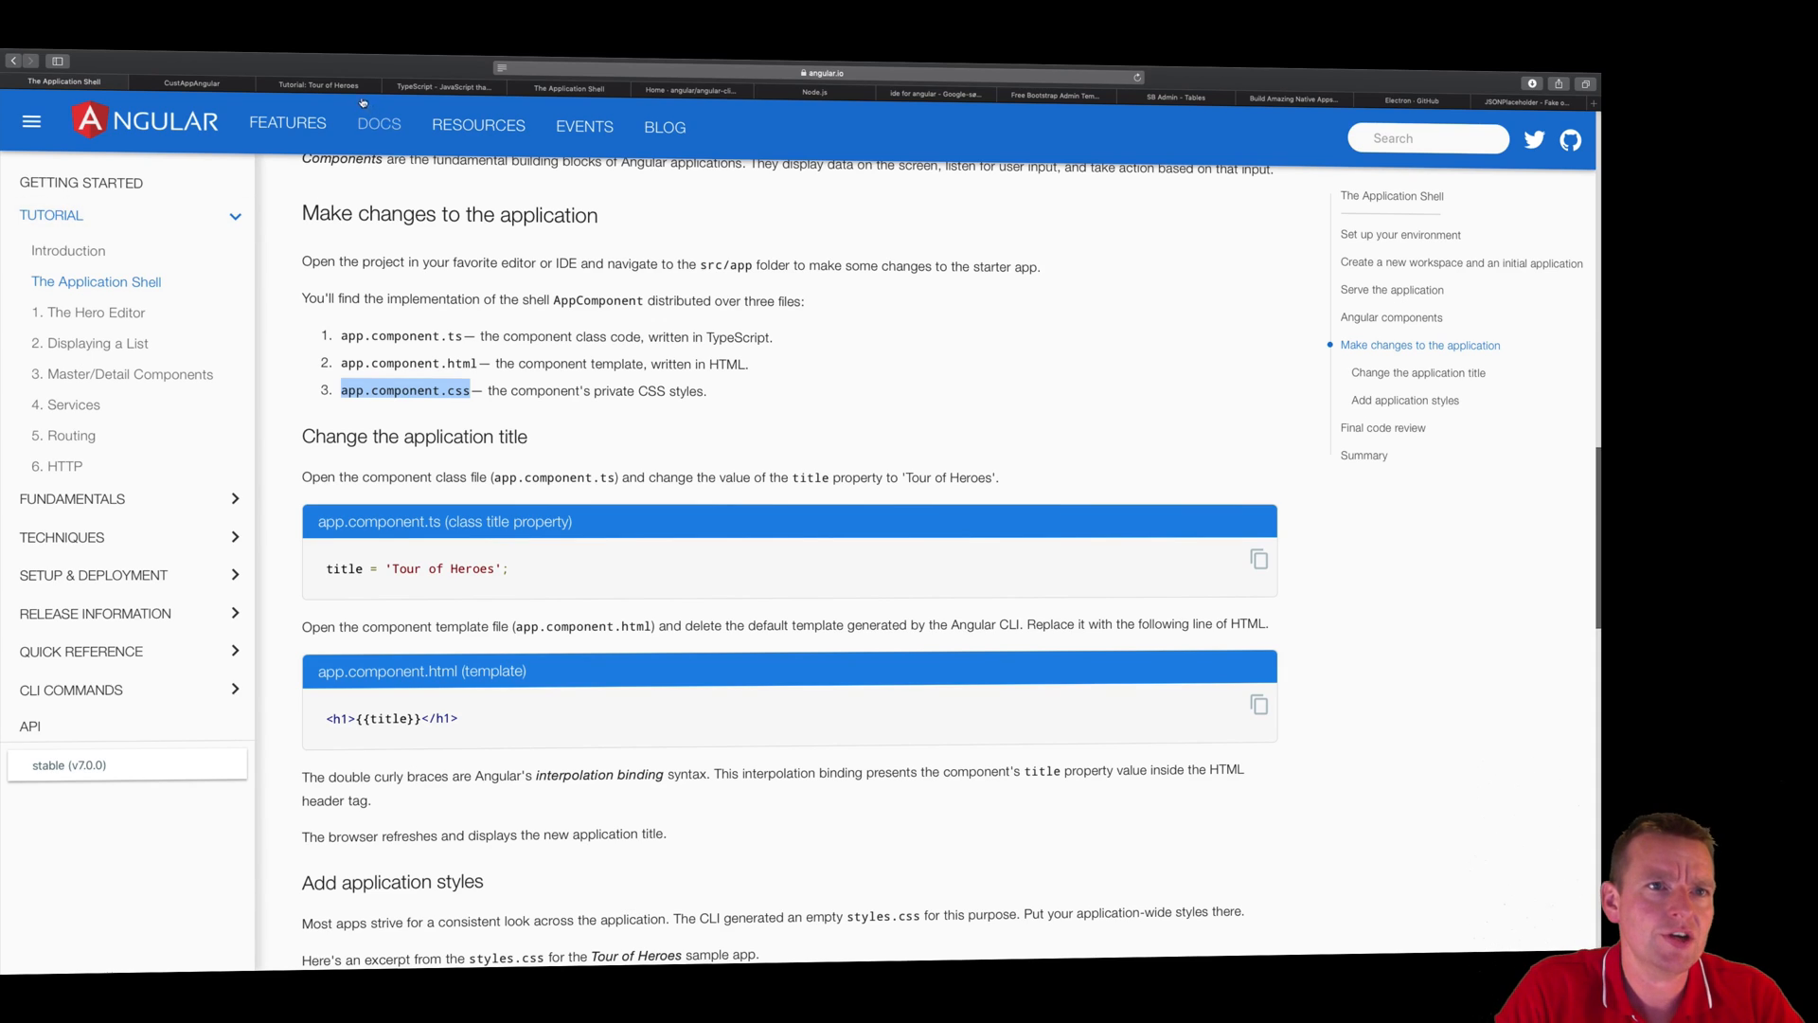
click(320, 86)
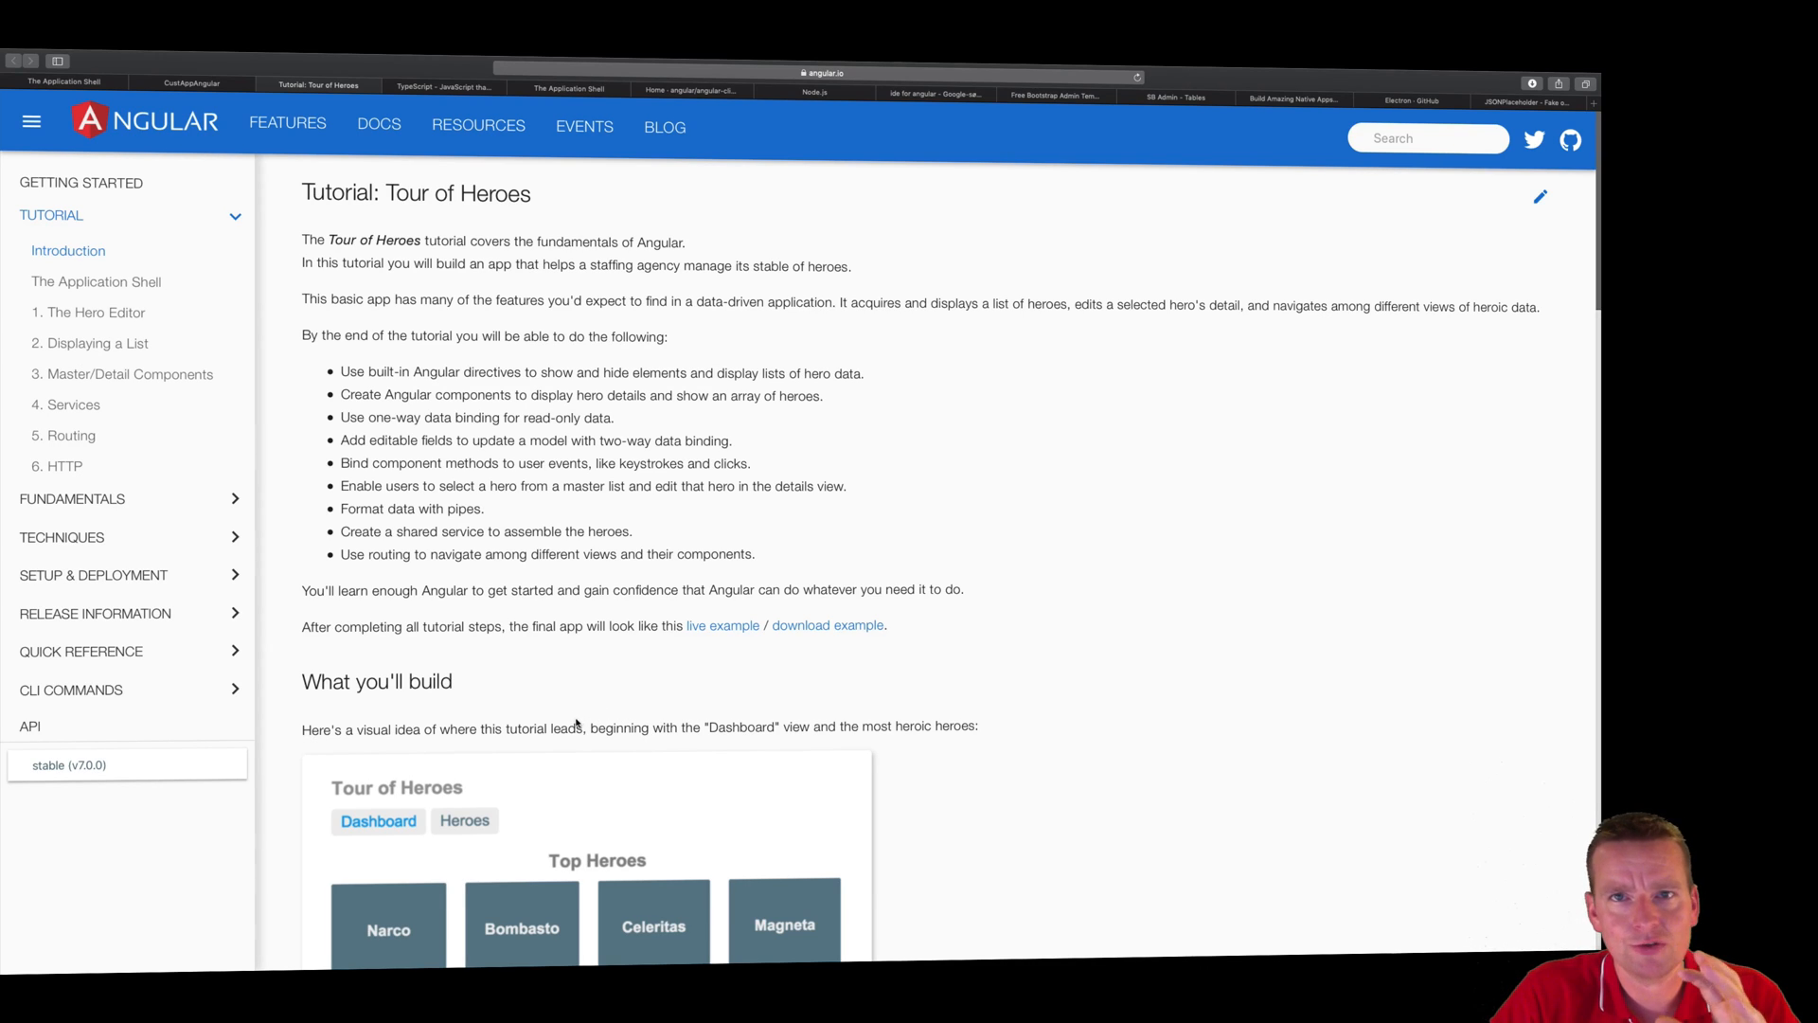
scroll(580, 728, down, 3)
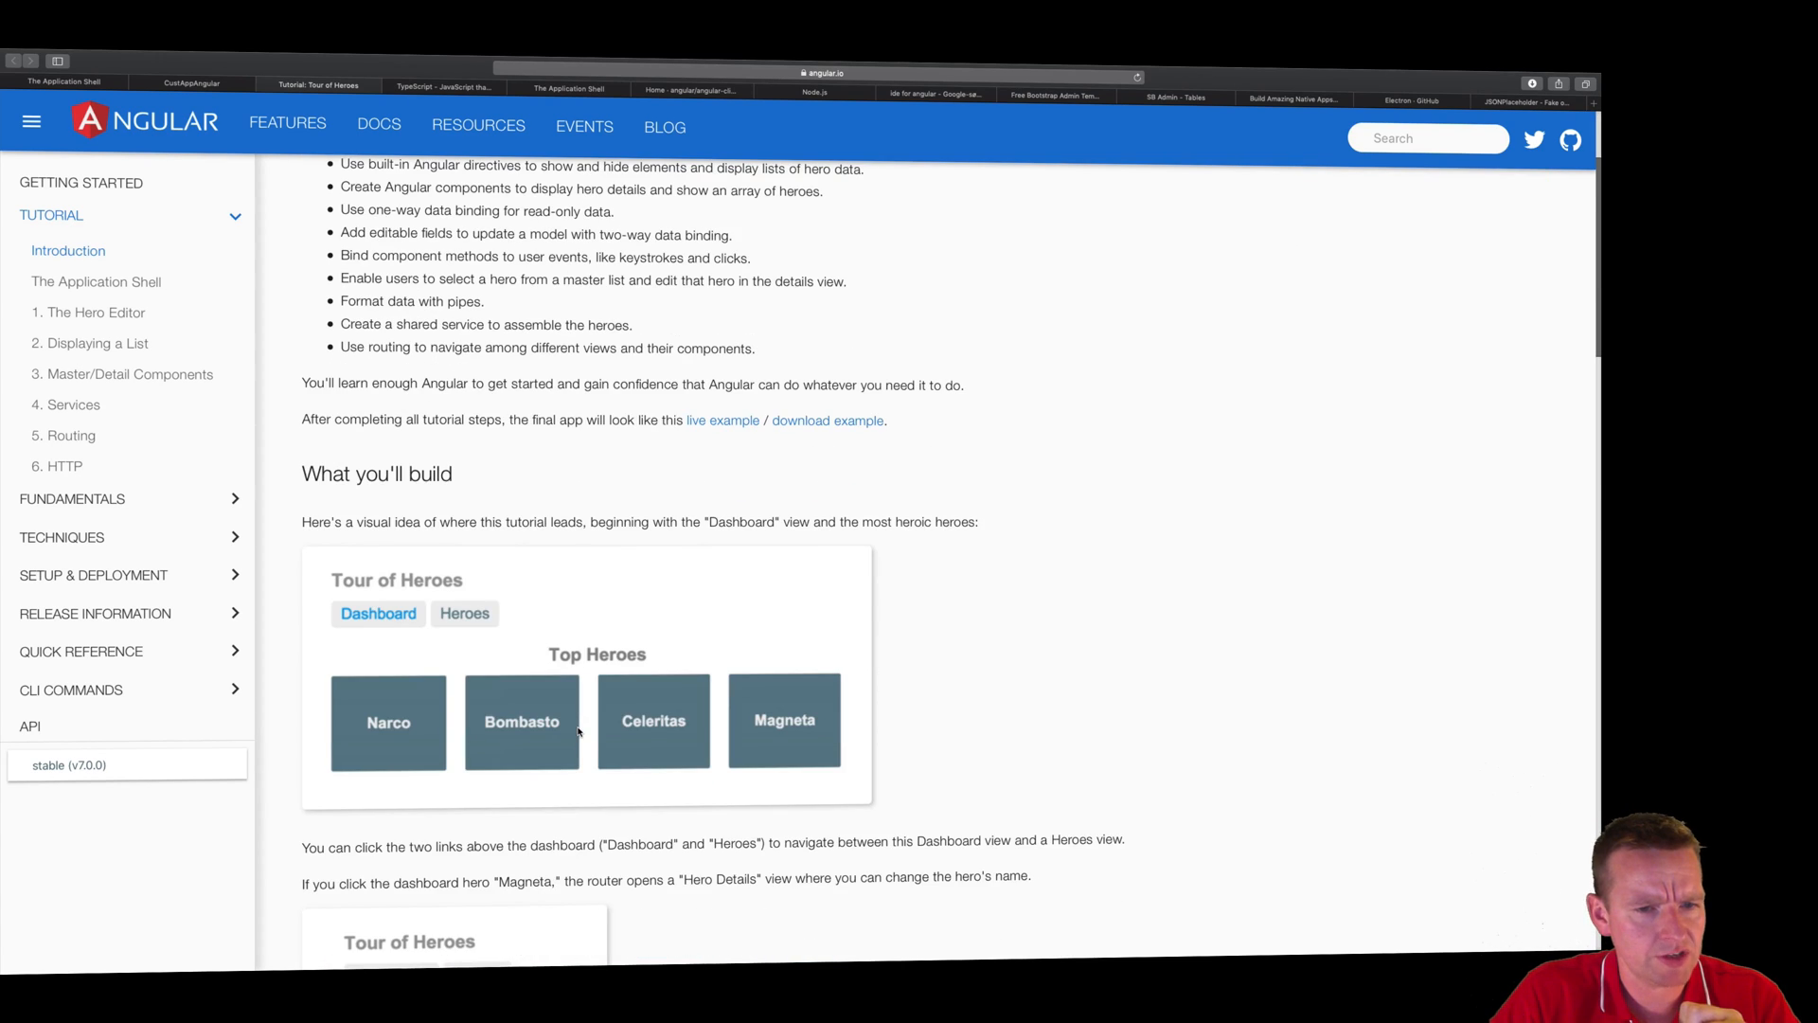
scroll(579, 731, down, 2)
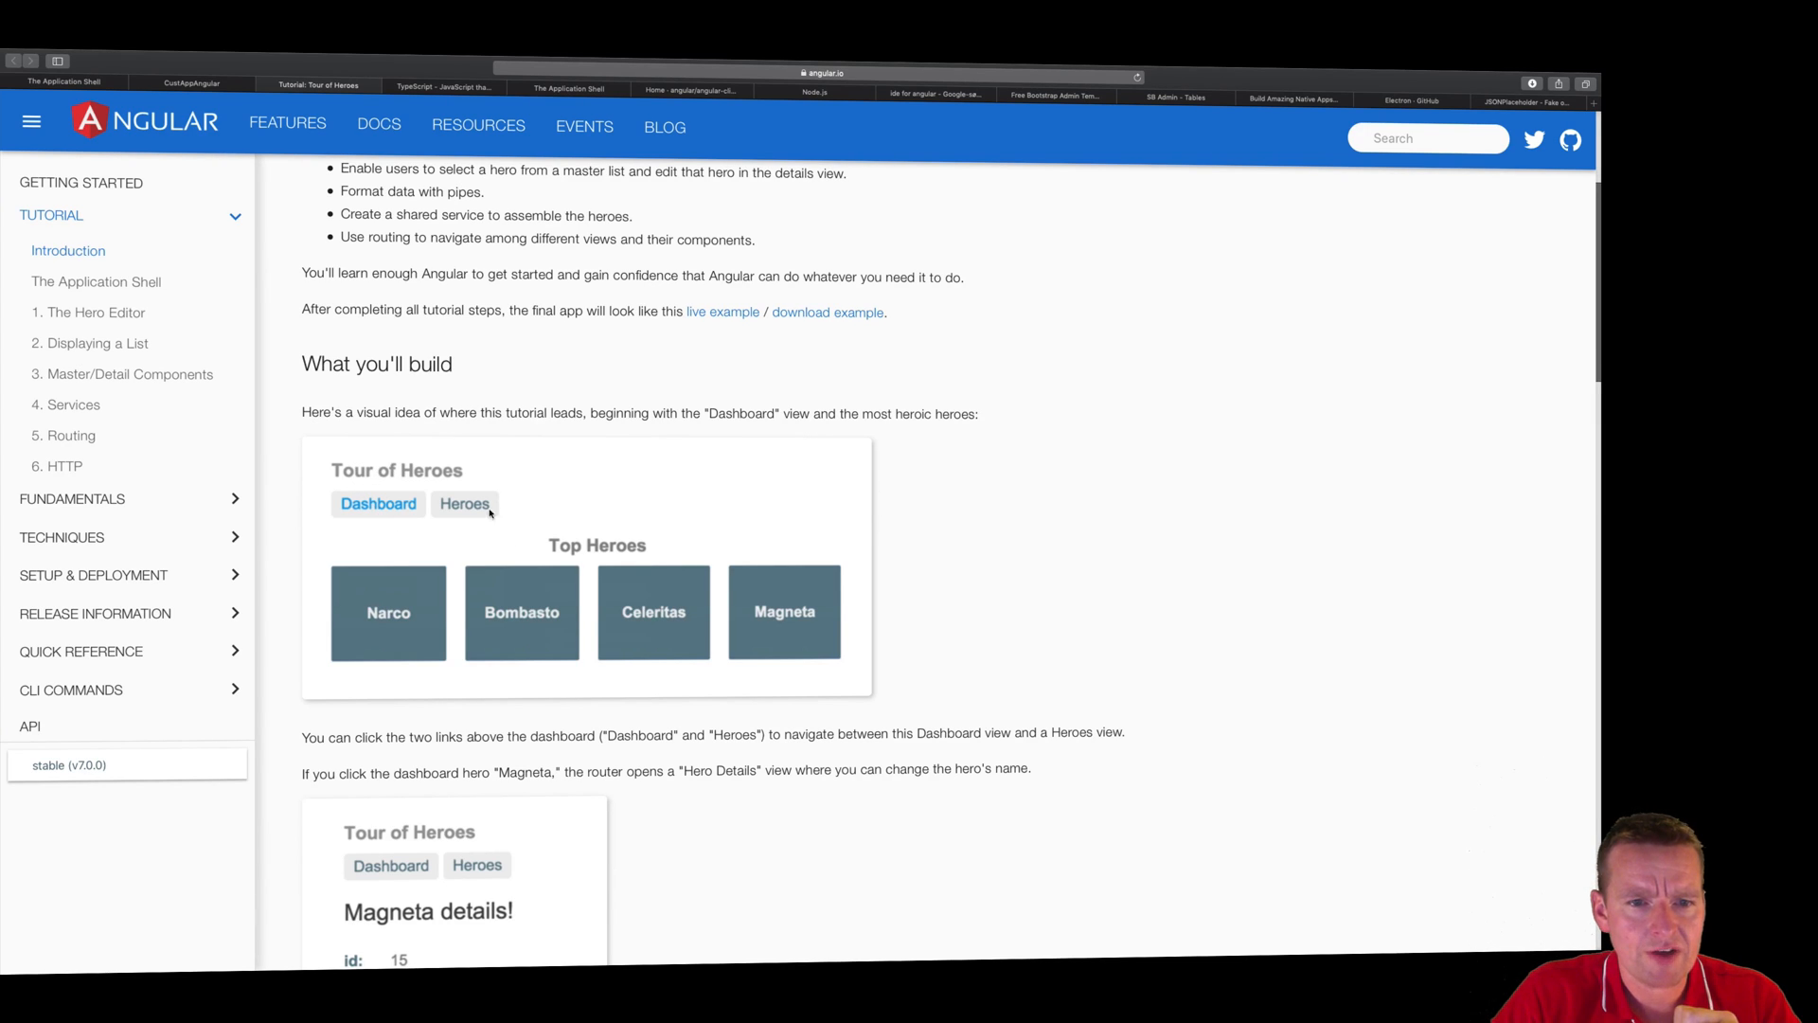
scroll(463, 551, down, 3)
scroll(480, 582, down, 3)
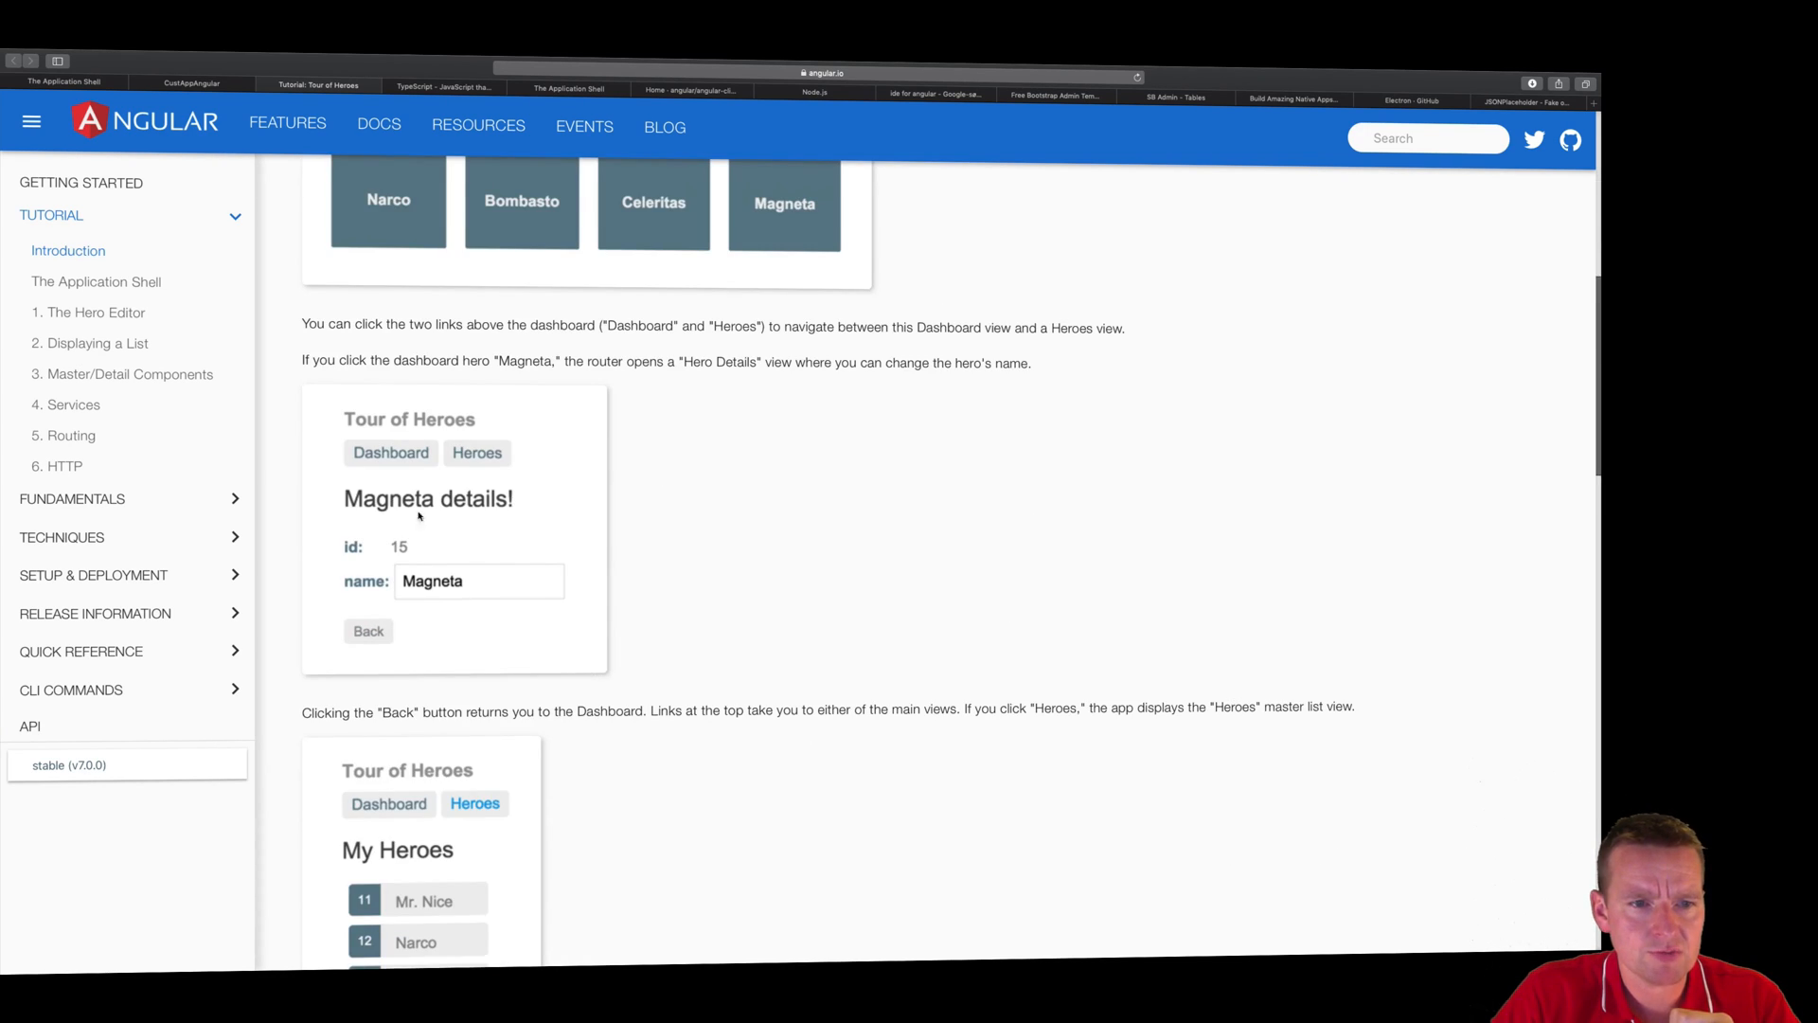
scroll(625, 654, down, 2)
scroll(569, 682, down, 2)
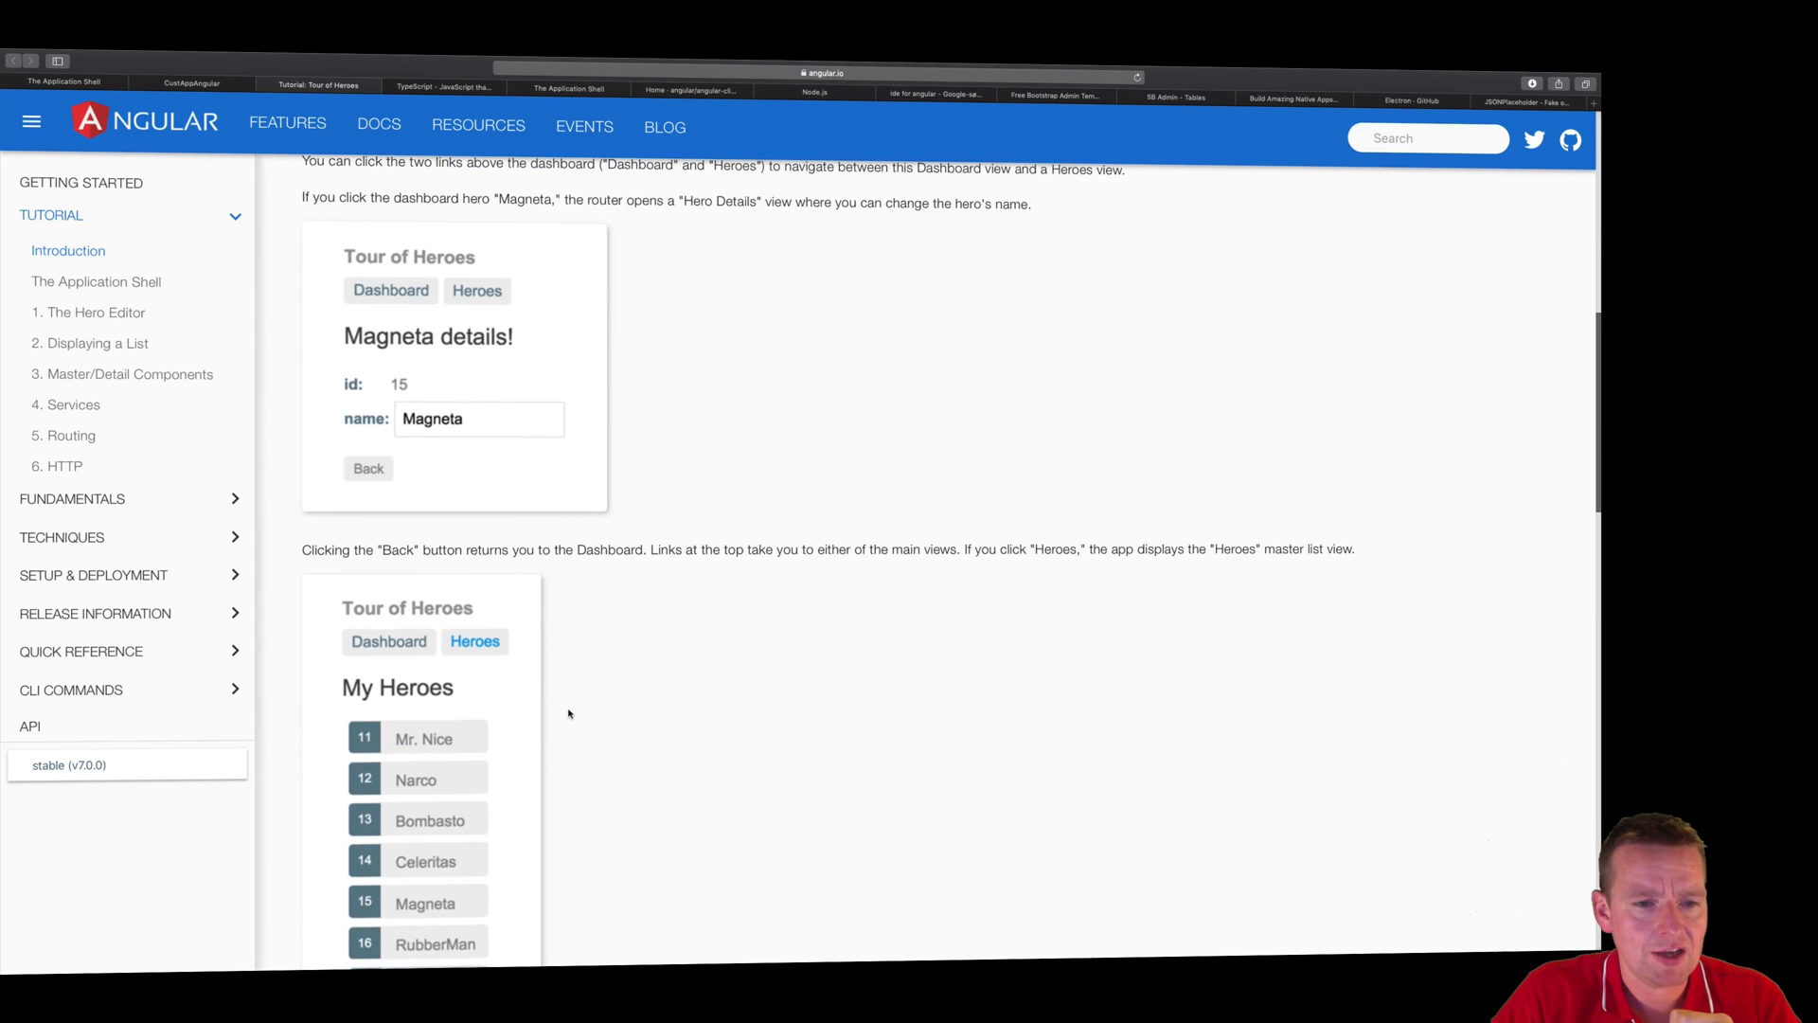
scroll(494, 694, down, 3)
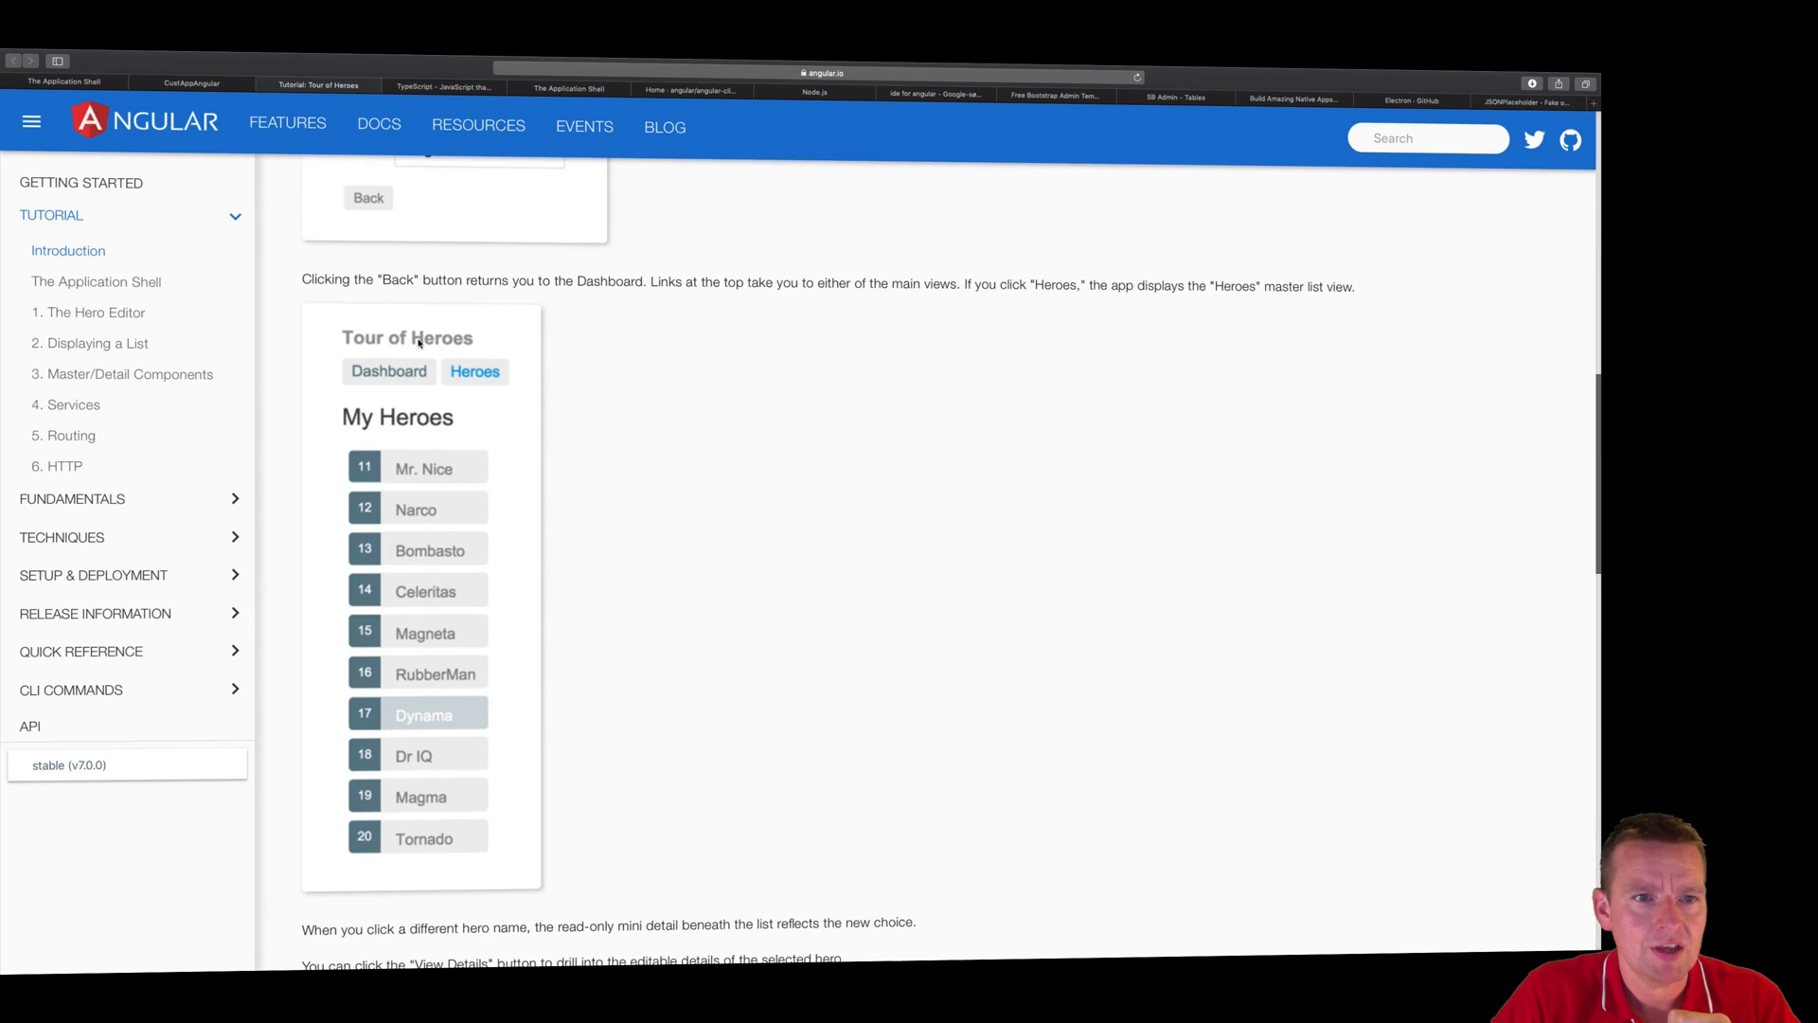
scroll(661, 533, down, 2)
scroll(639, 569, up, 4)
scroll(626, 582, up, 8)
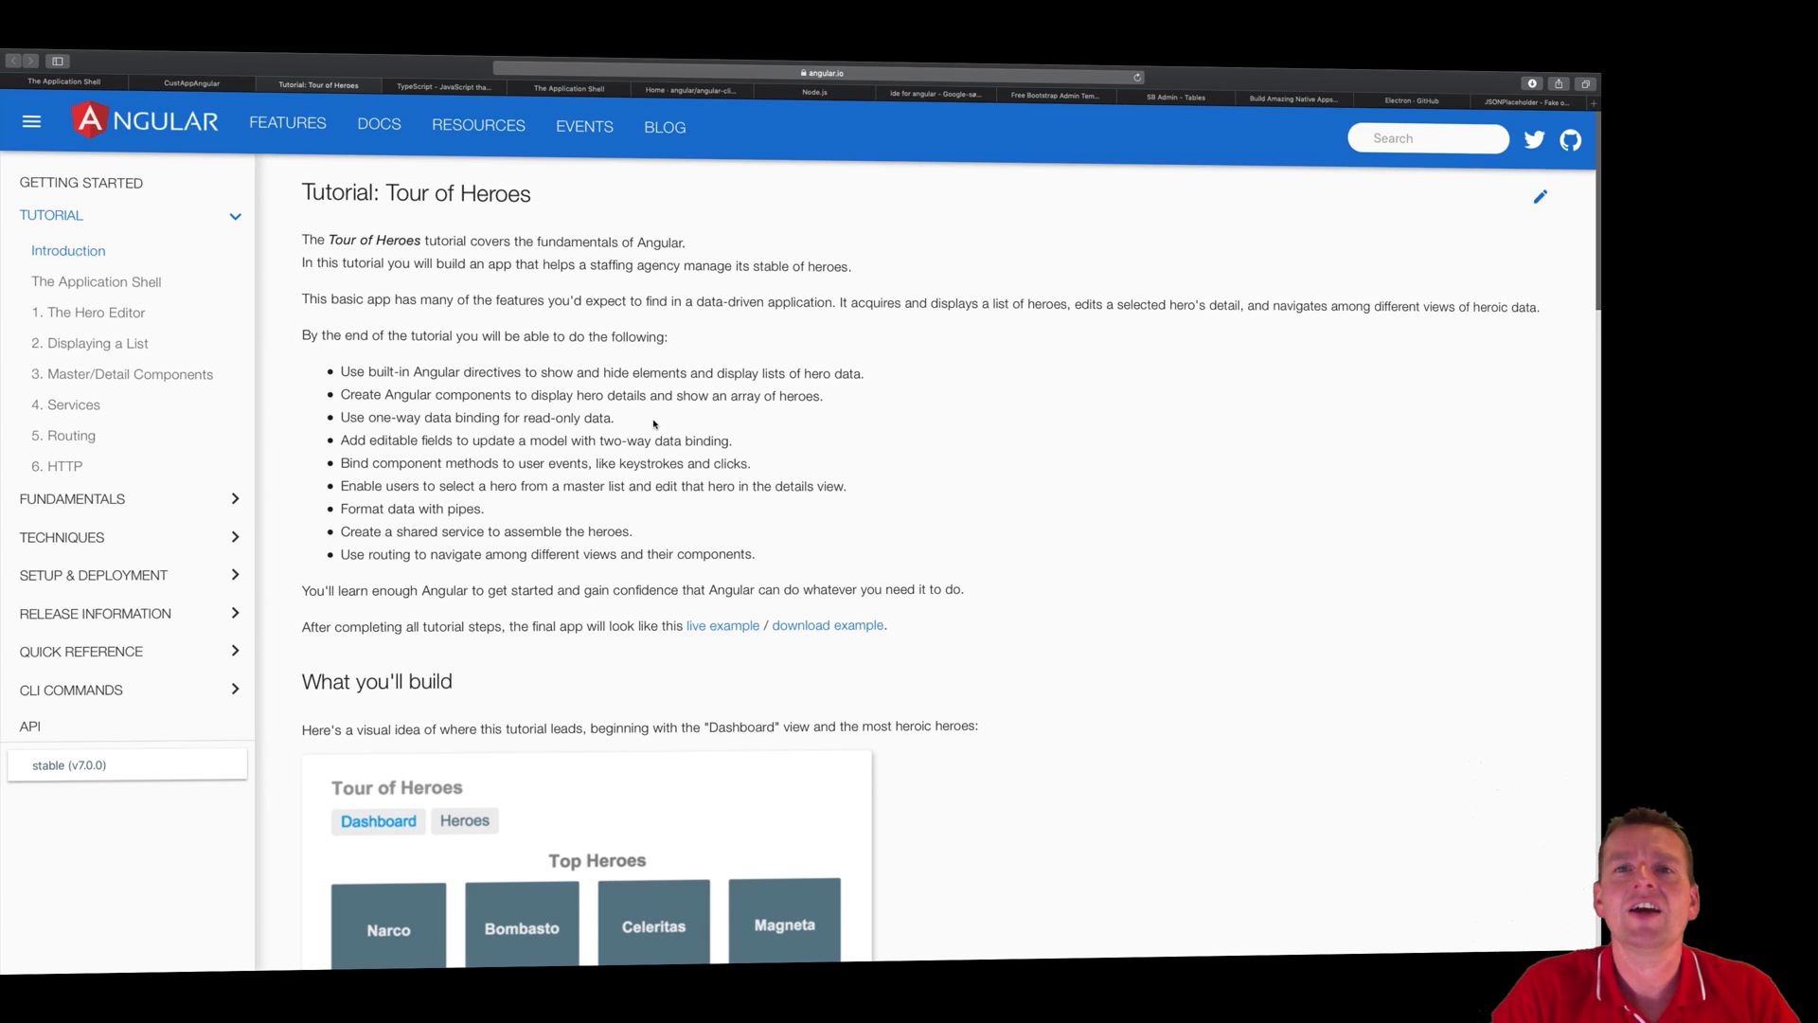
Step: Delete the links list (lines 8–19) and the logo <img> line from app.component.html
key(ctrl+Left)
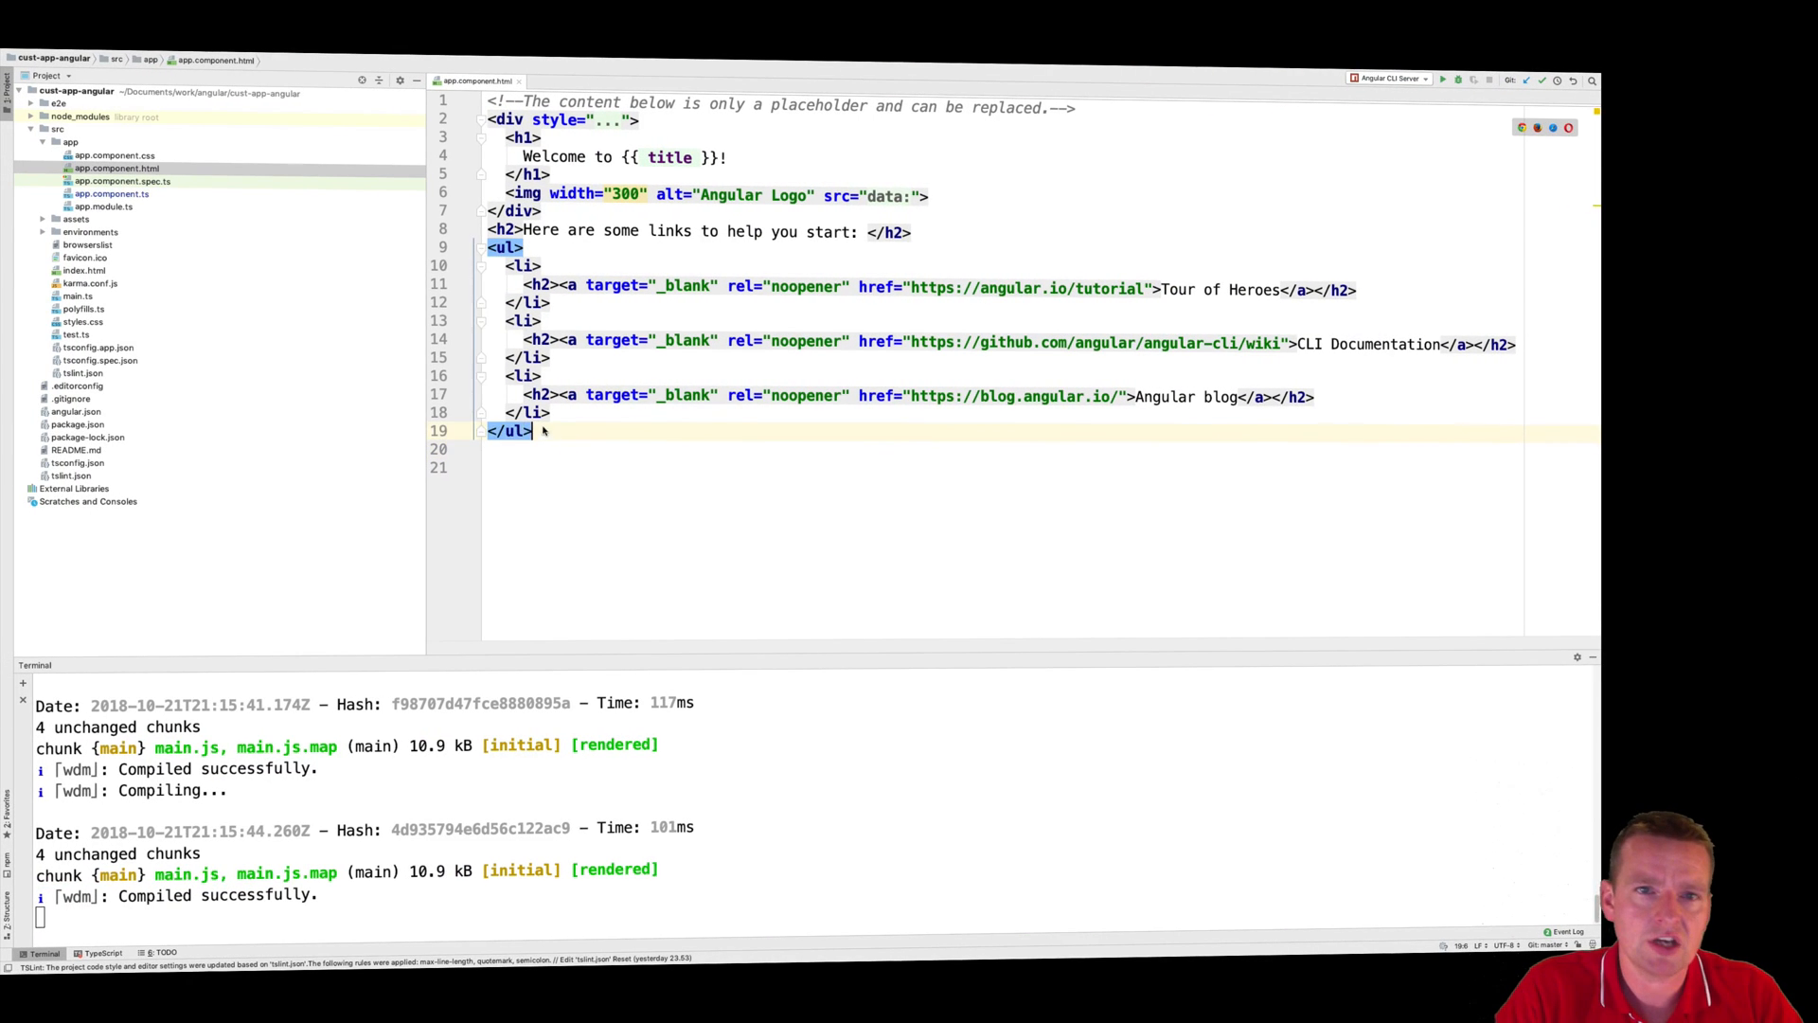
drag(533, 431, 488, 229)
key(BackSpace)
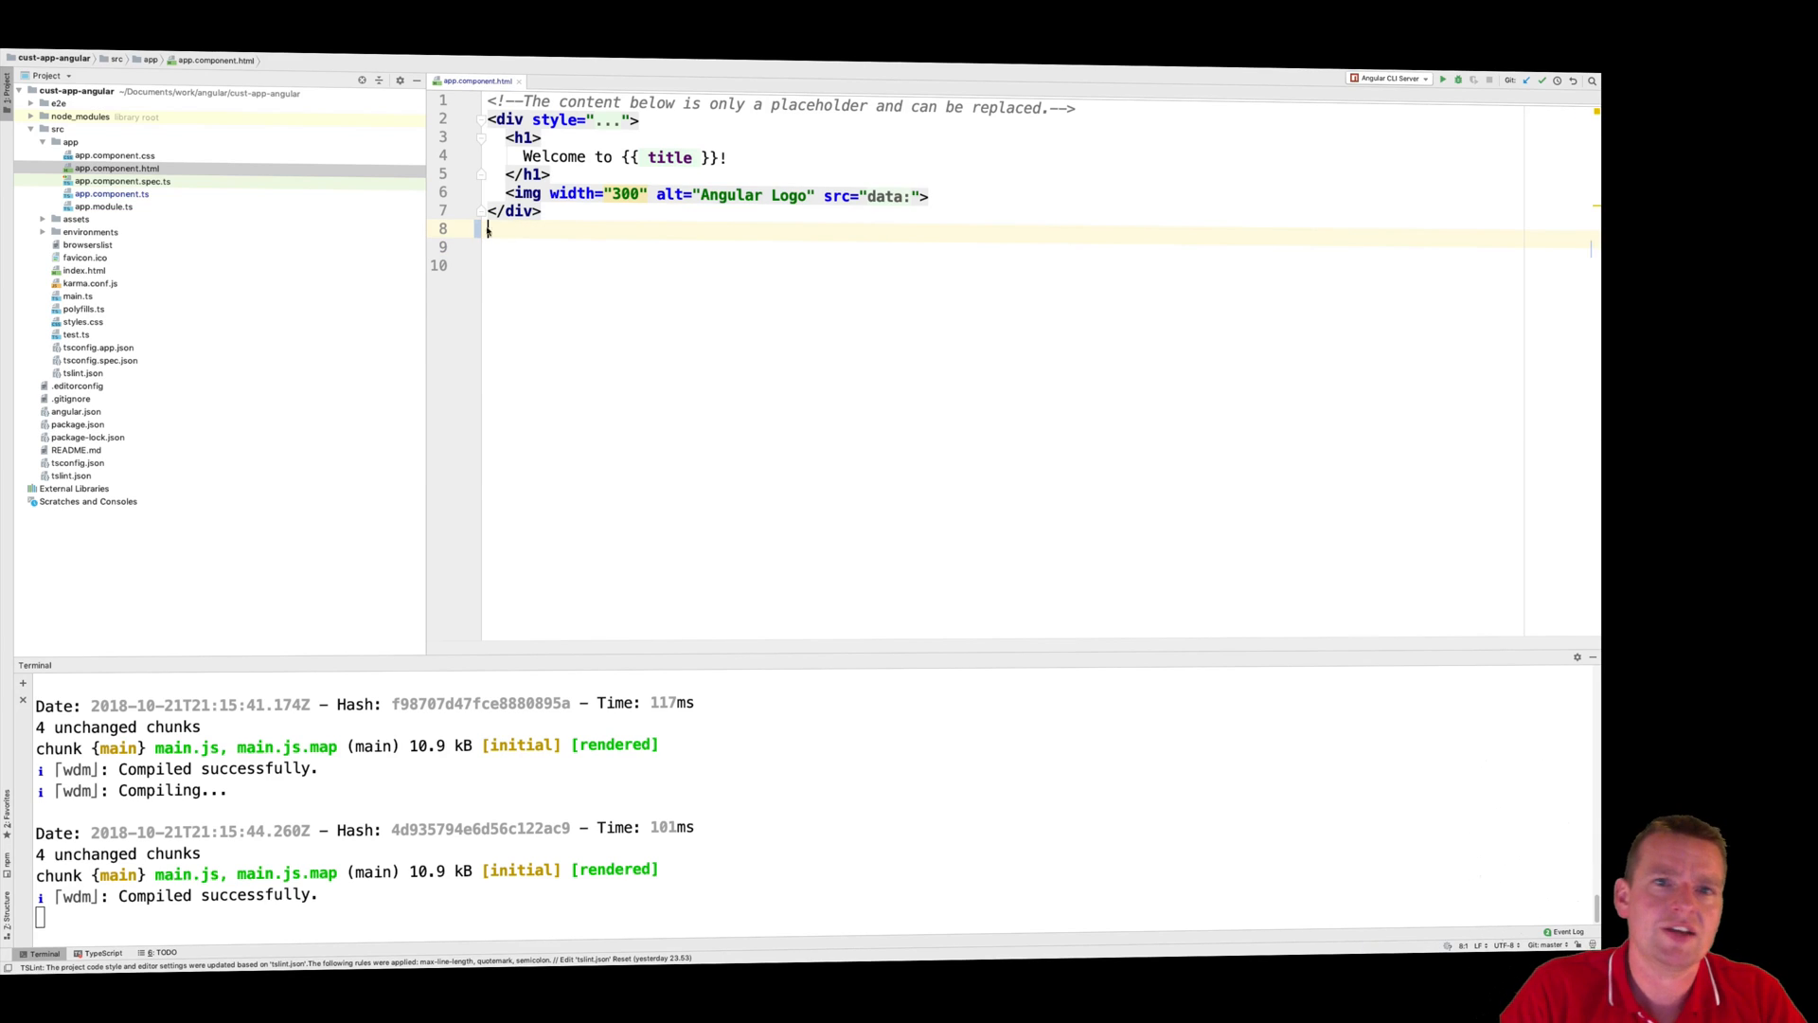
click(950, 199)
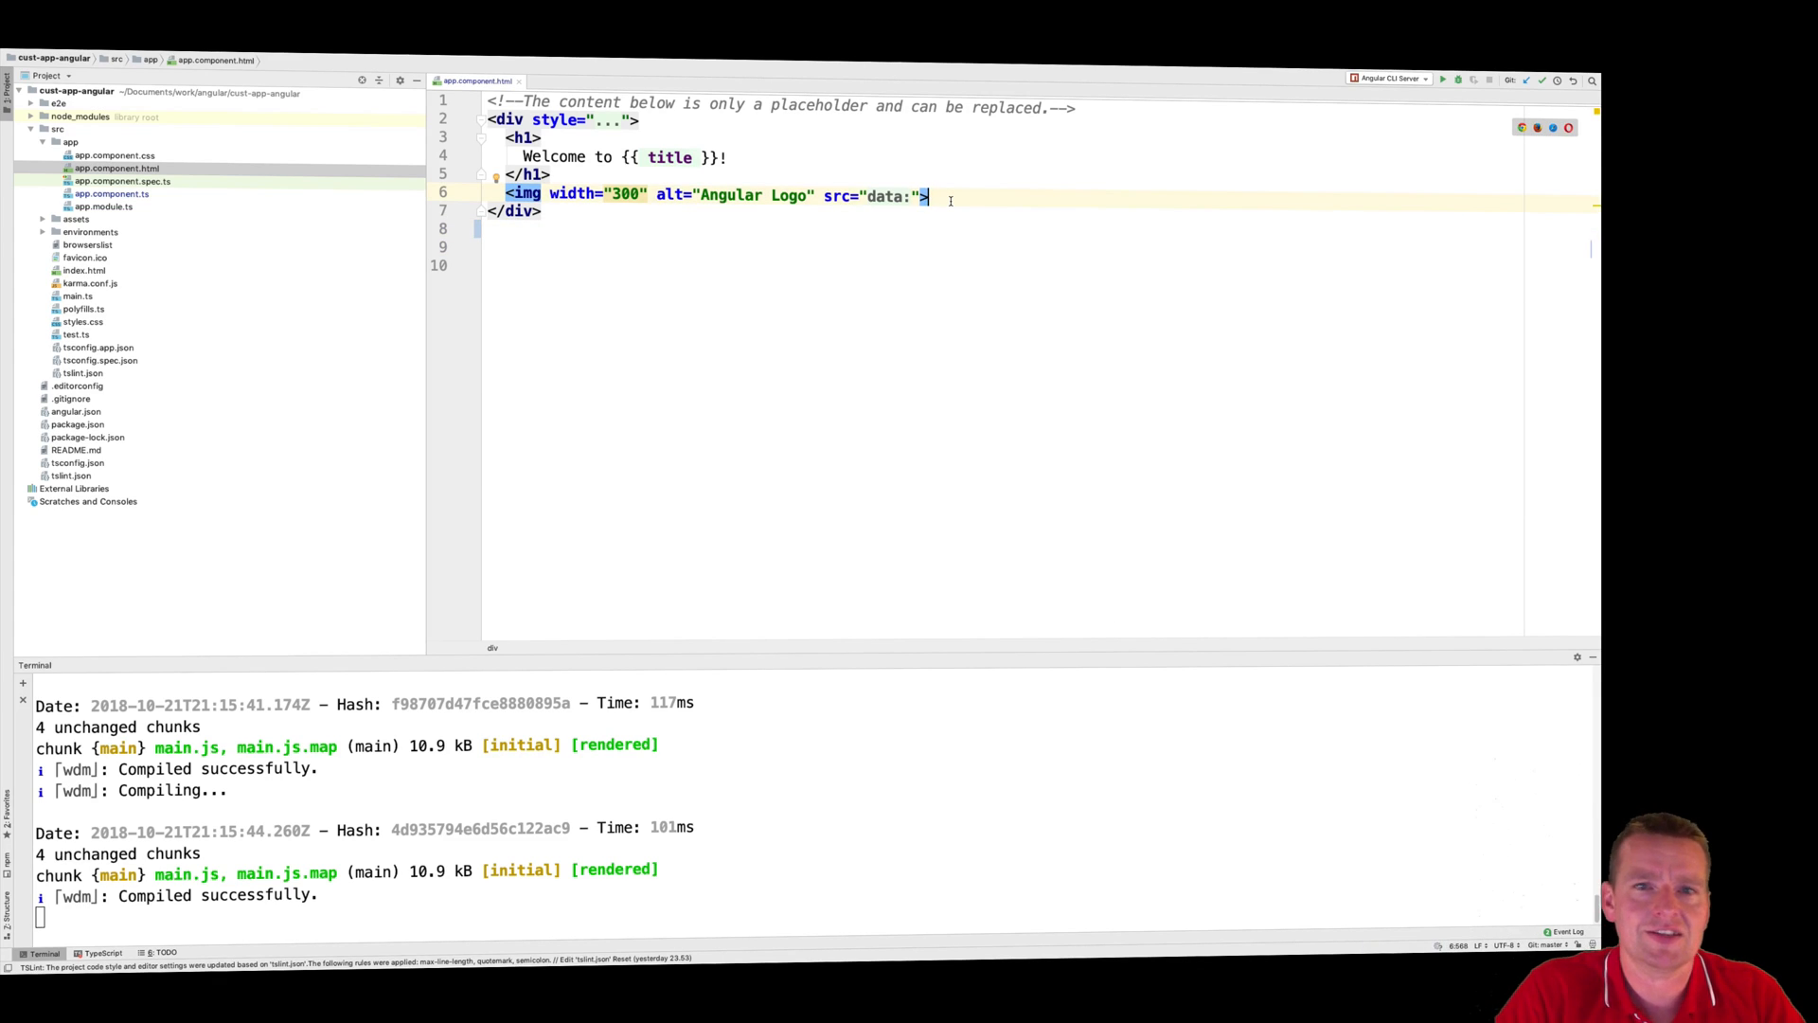
key(ctrl+BackSpace)
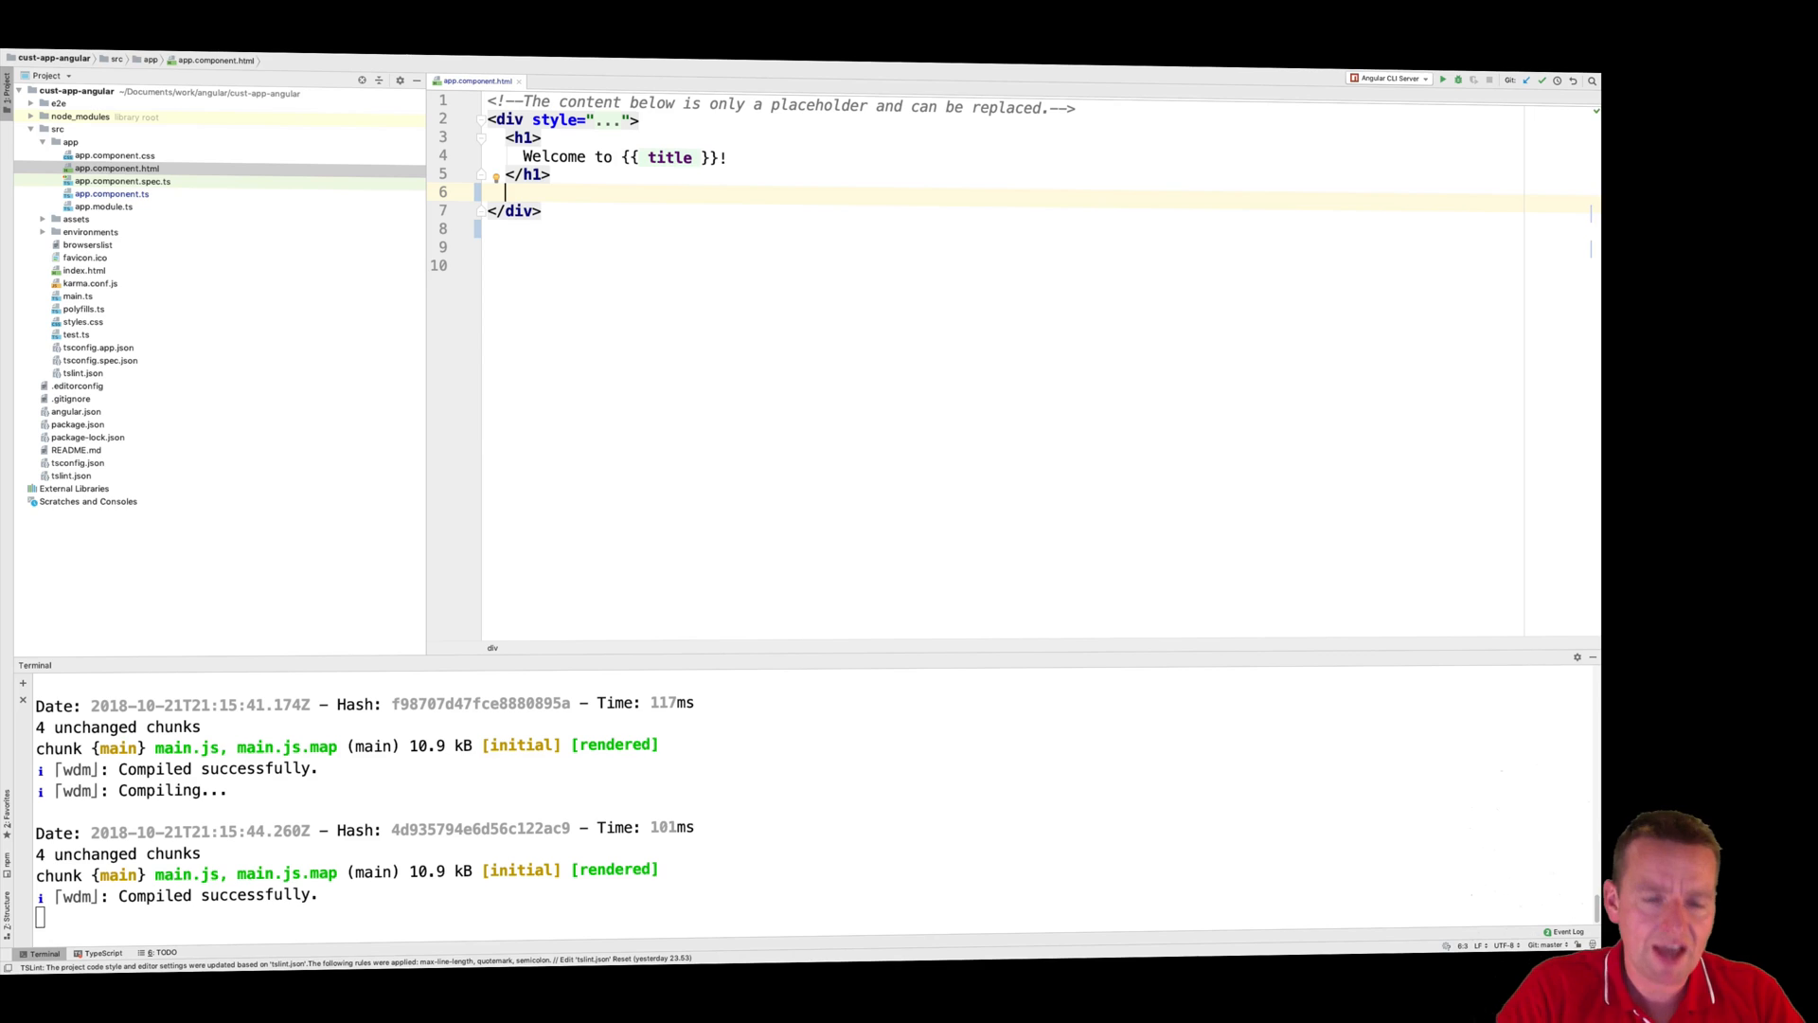
text(<bu)
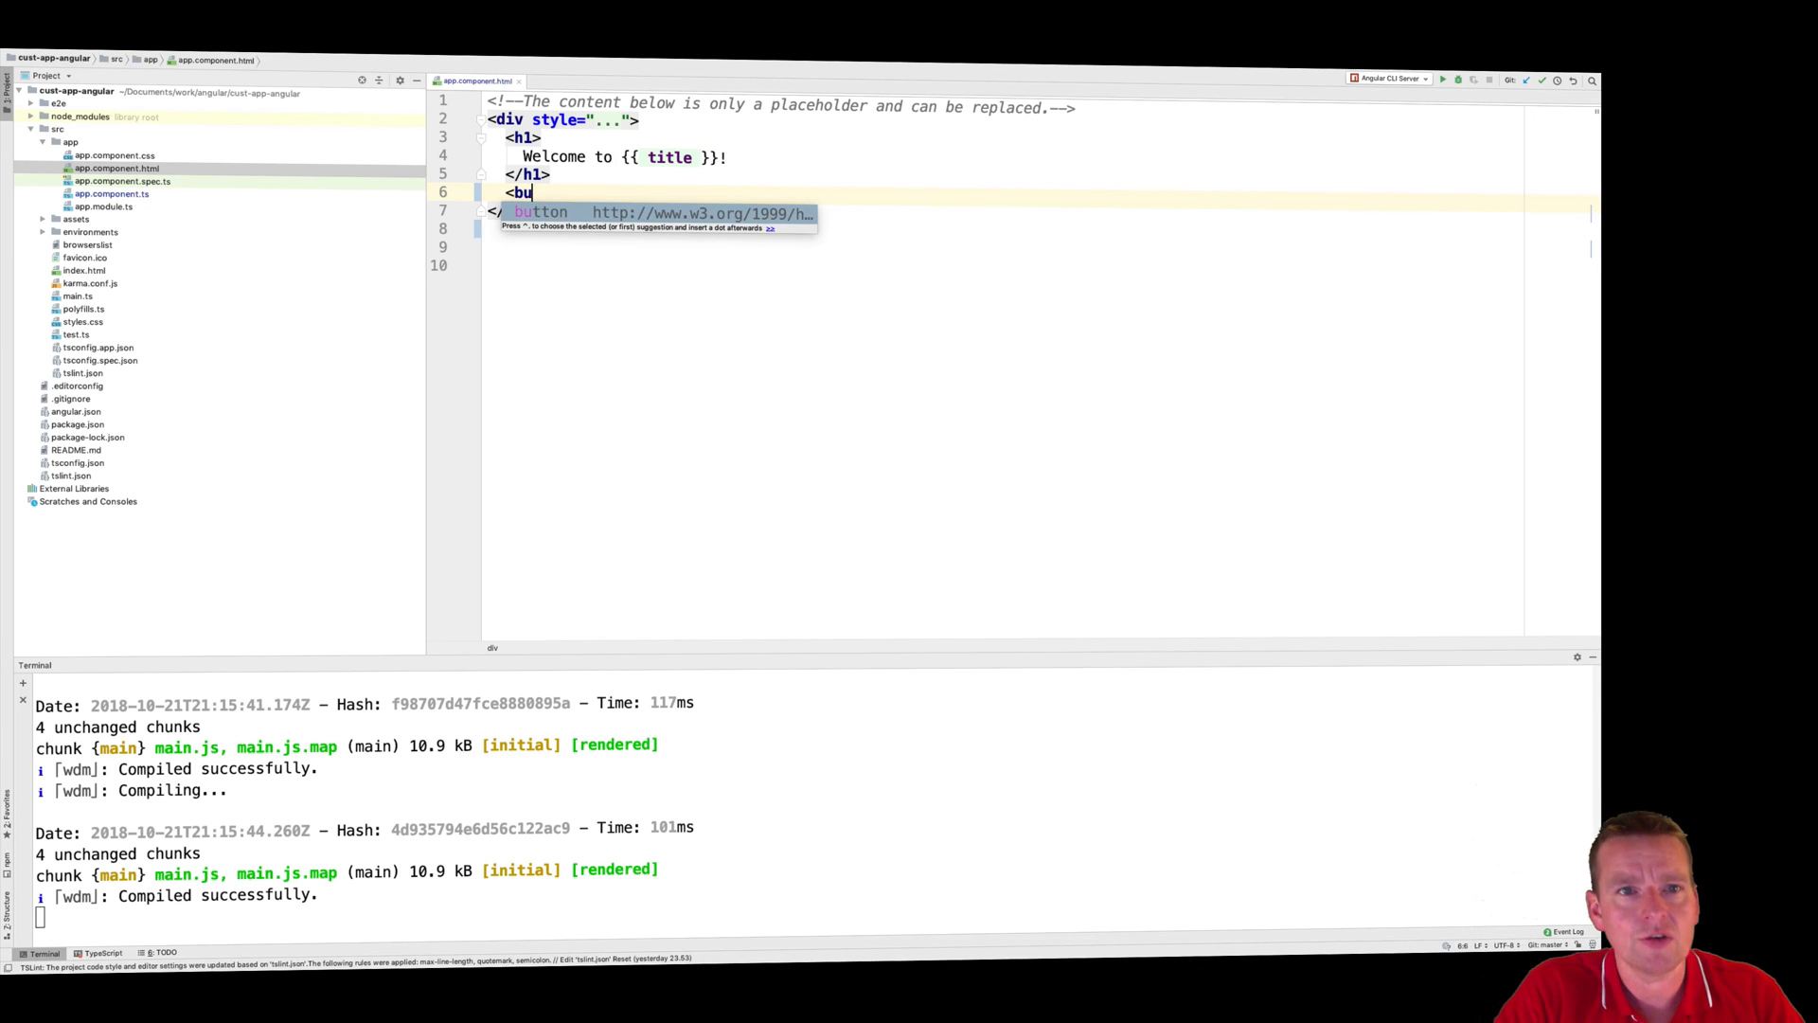
text(tton></button>)
Step: Insert a <button> with (click)="countUpOne()" on line 6 and select the countUpOne() call
key(Left)
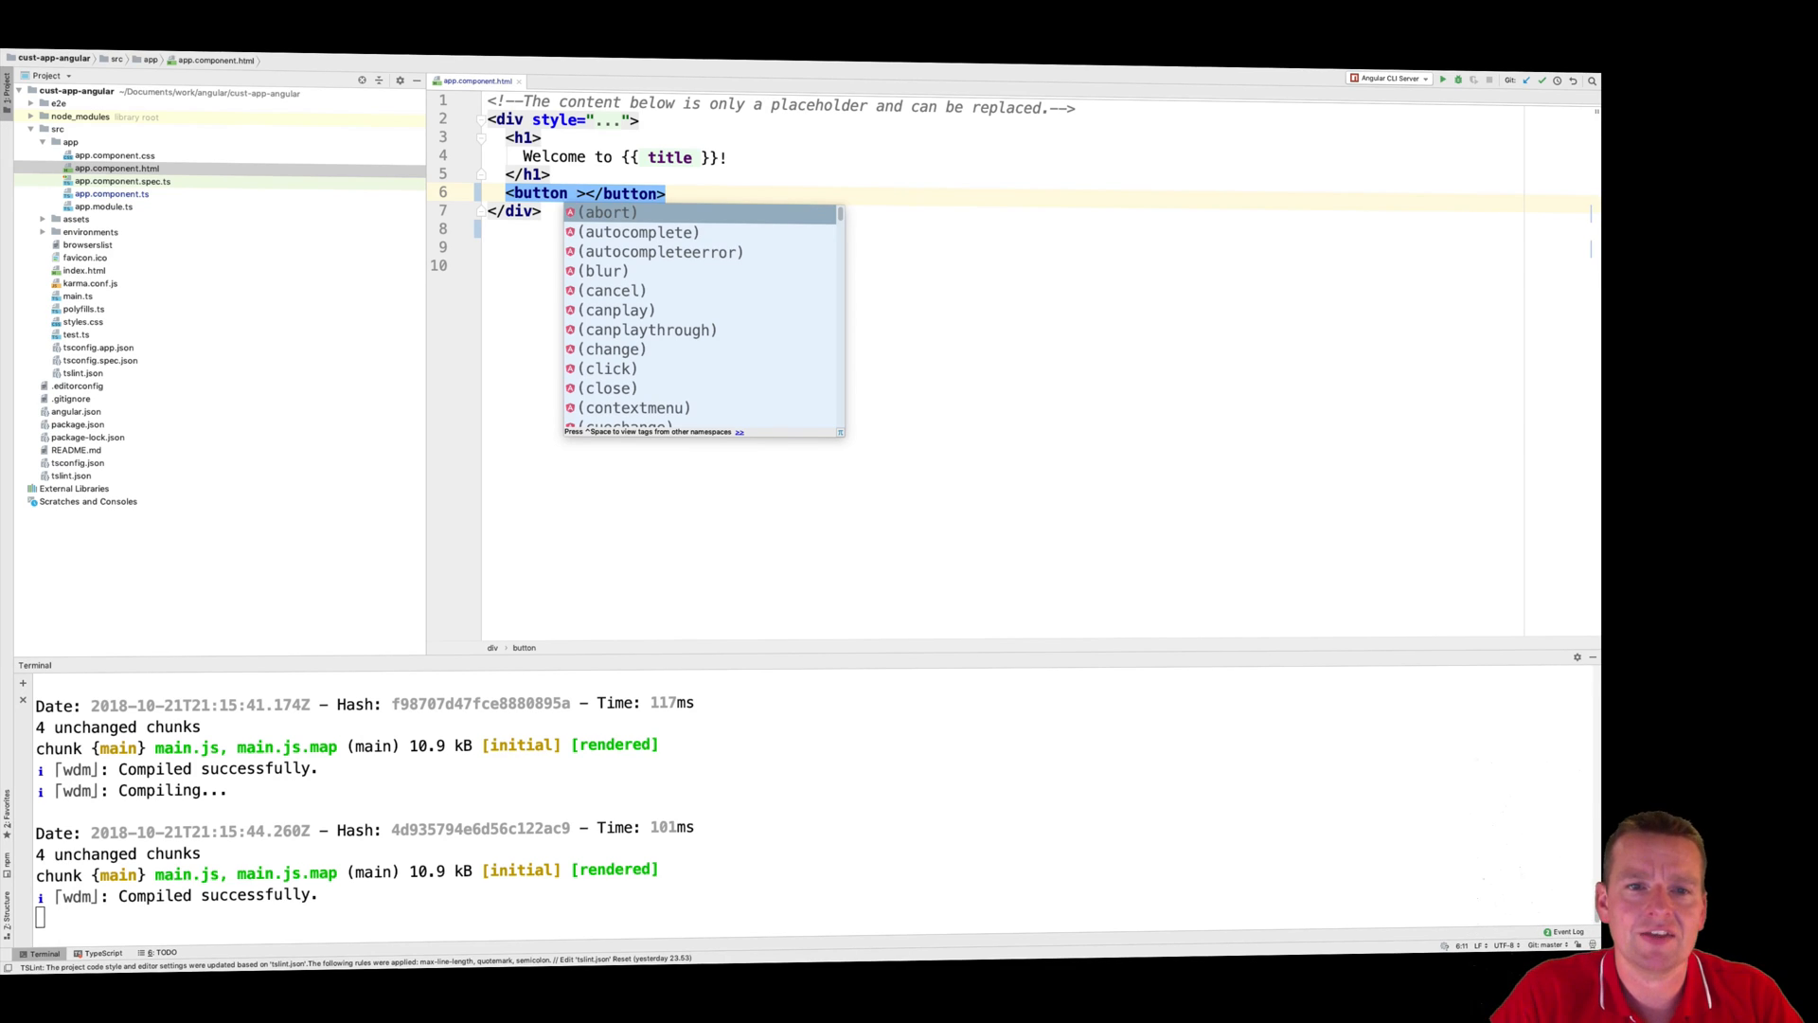
key(Down)
key(Down)
key(Down)
key(Down)
key(Down)
key(Down)
key(Down)
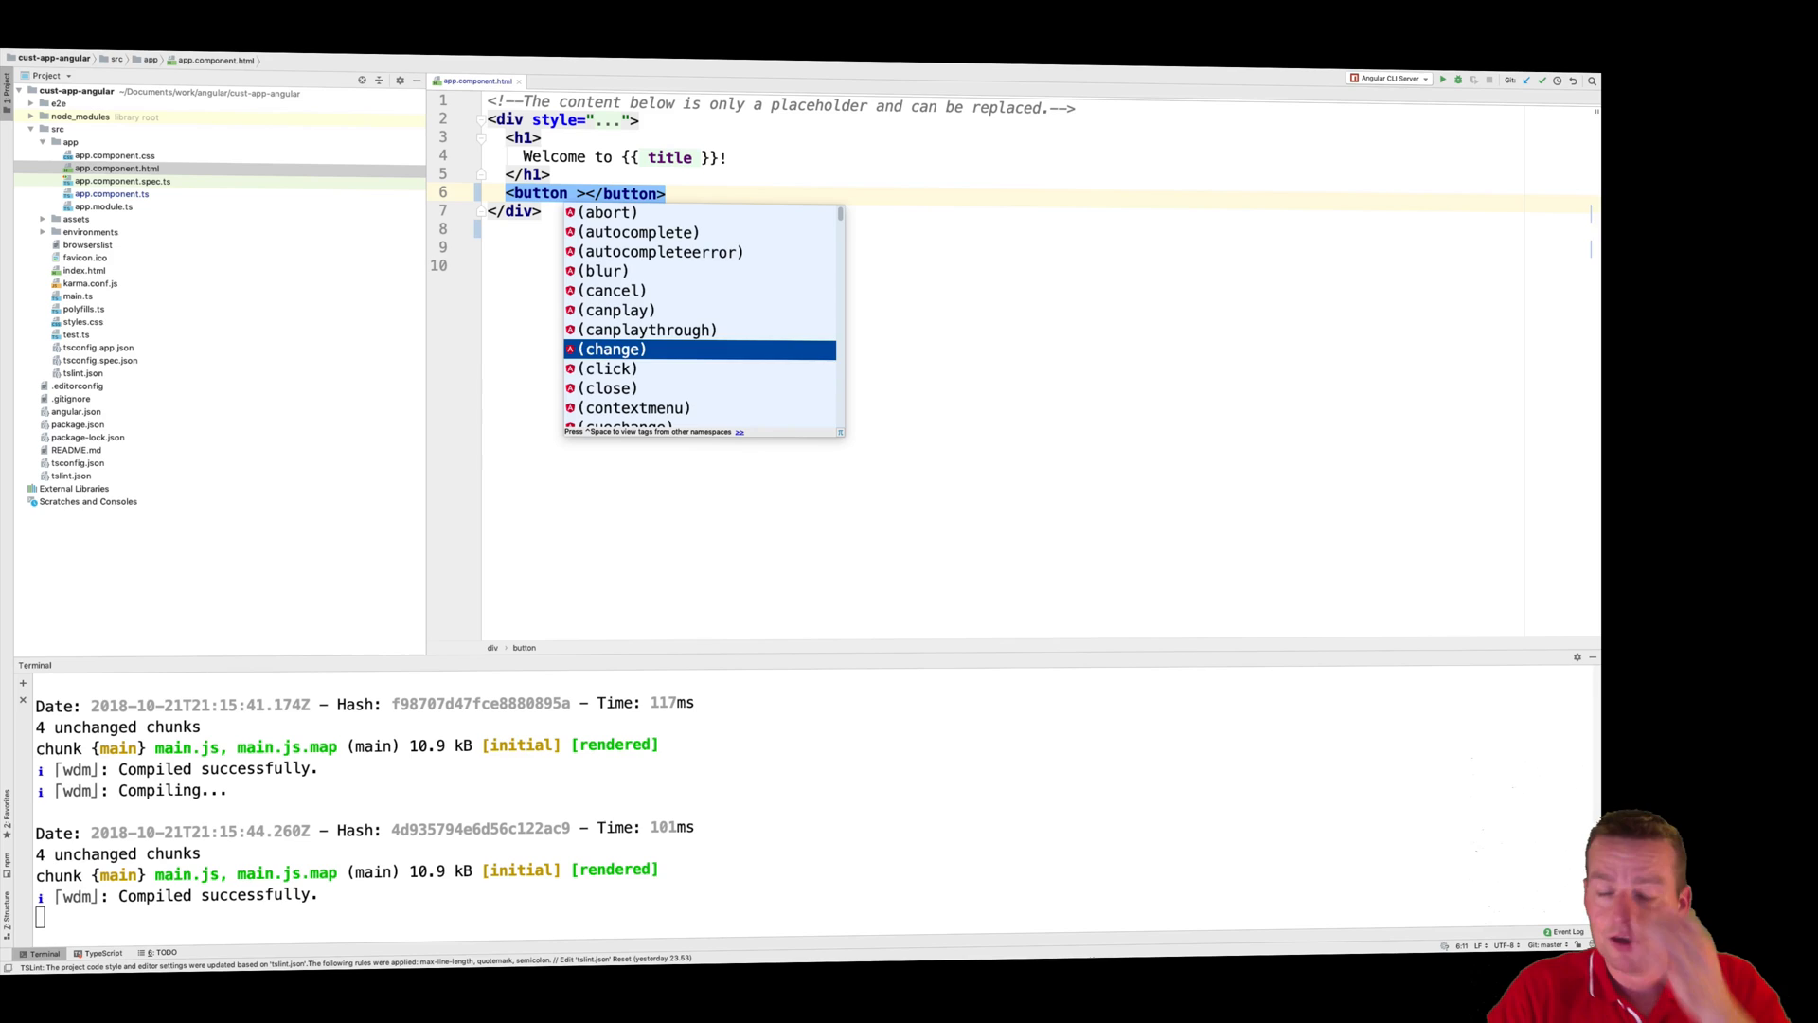
key(Down)
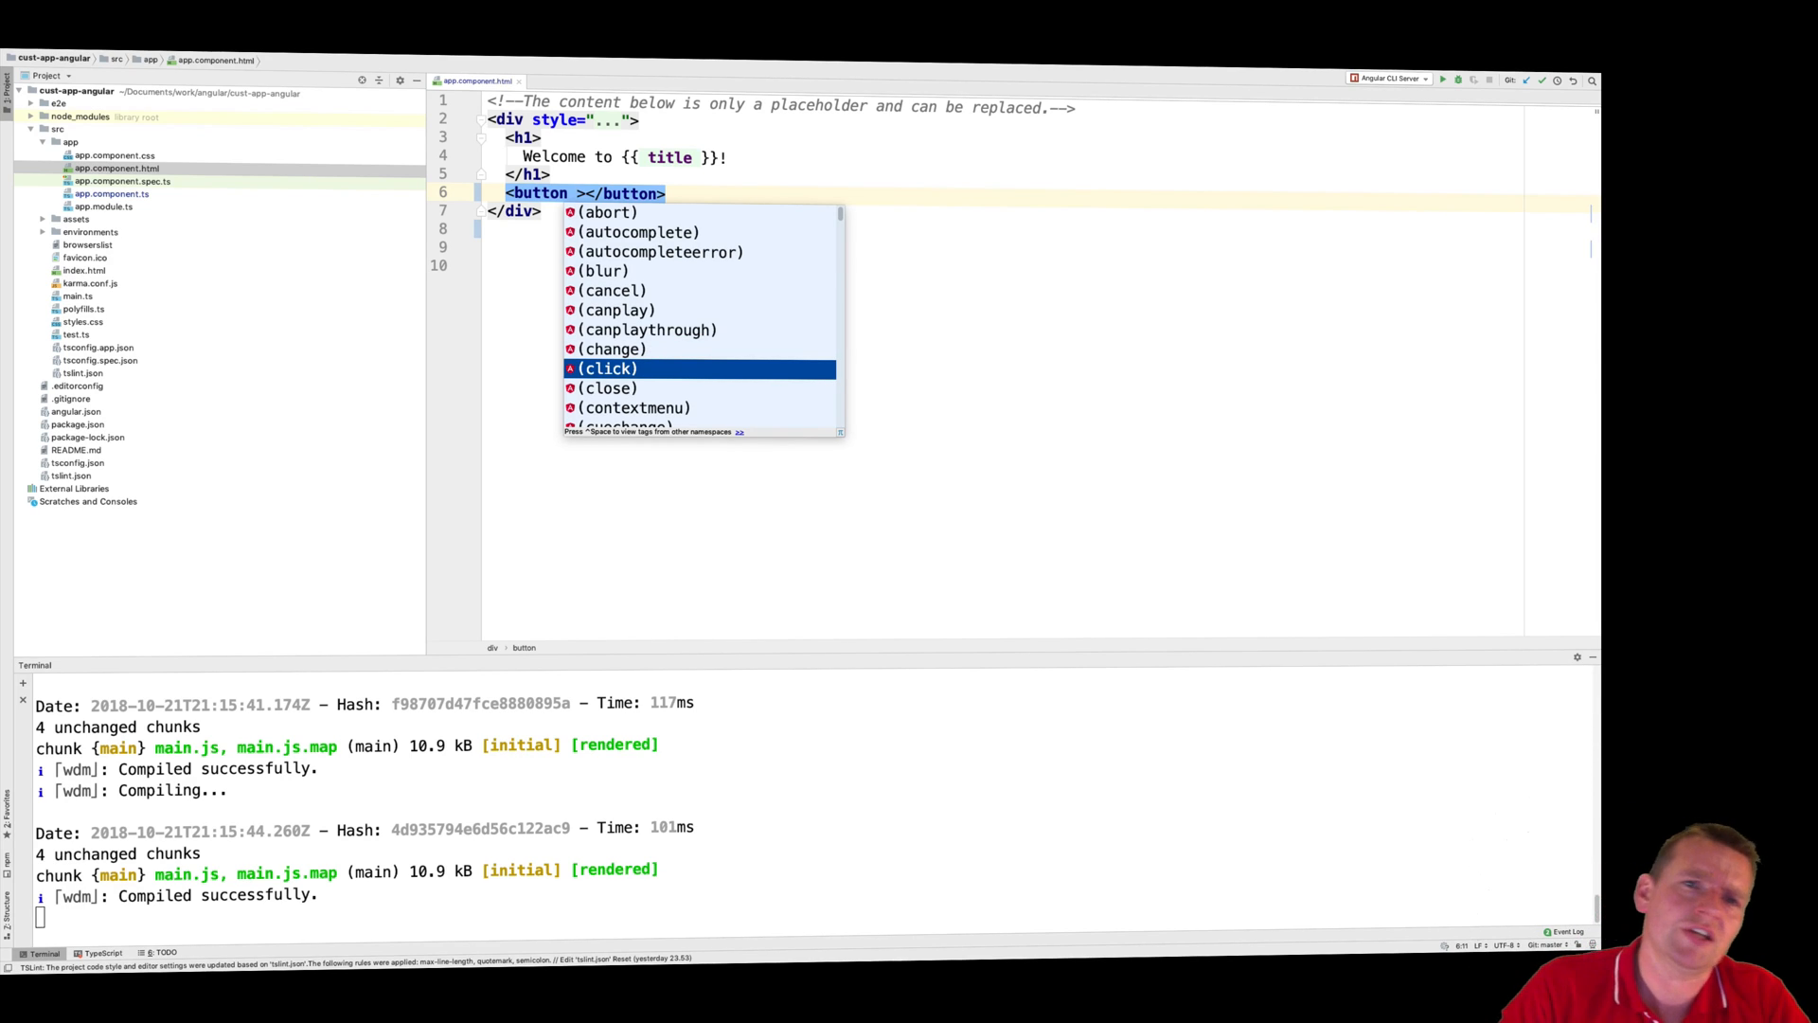
key(Return)
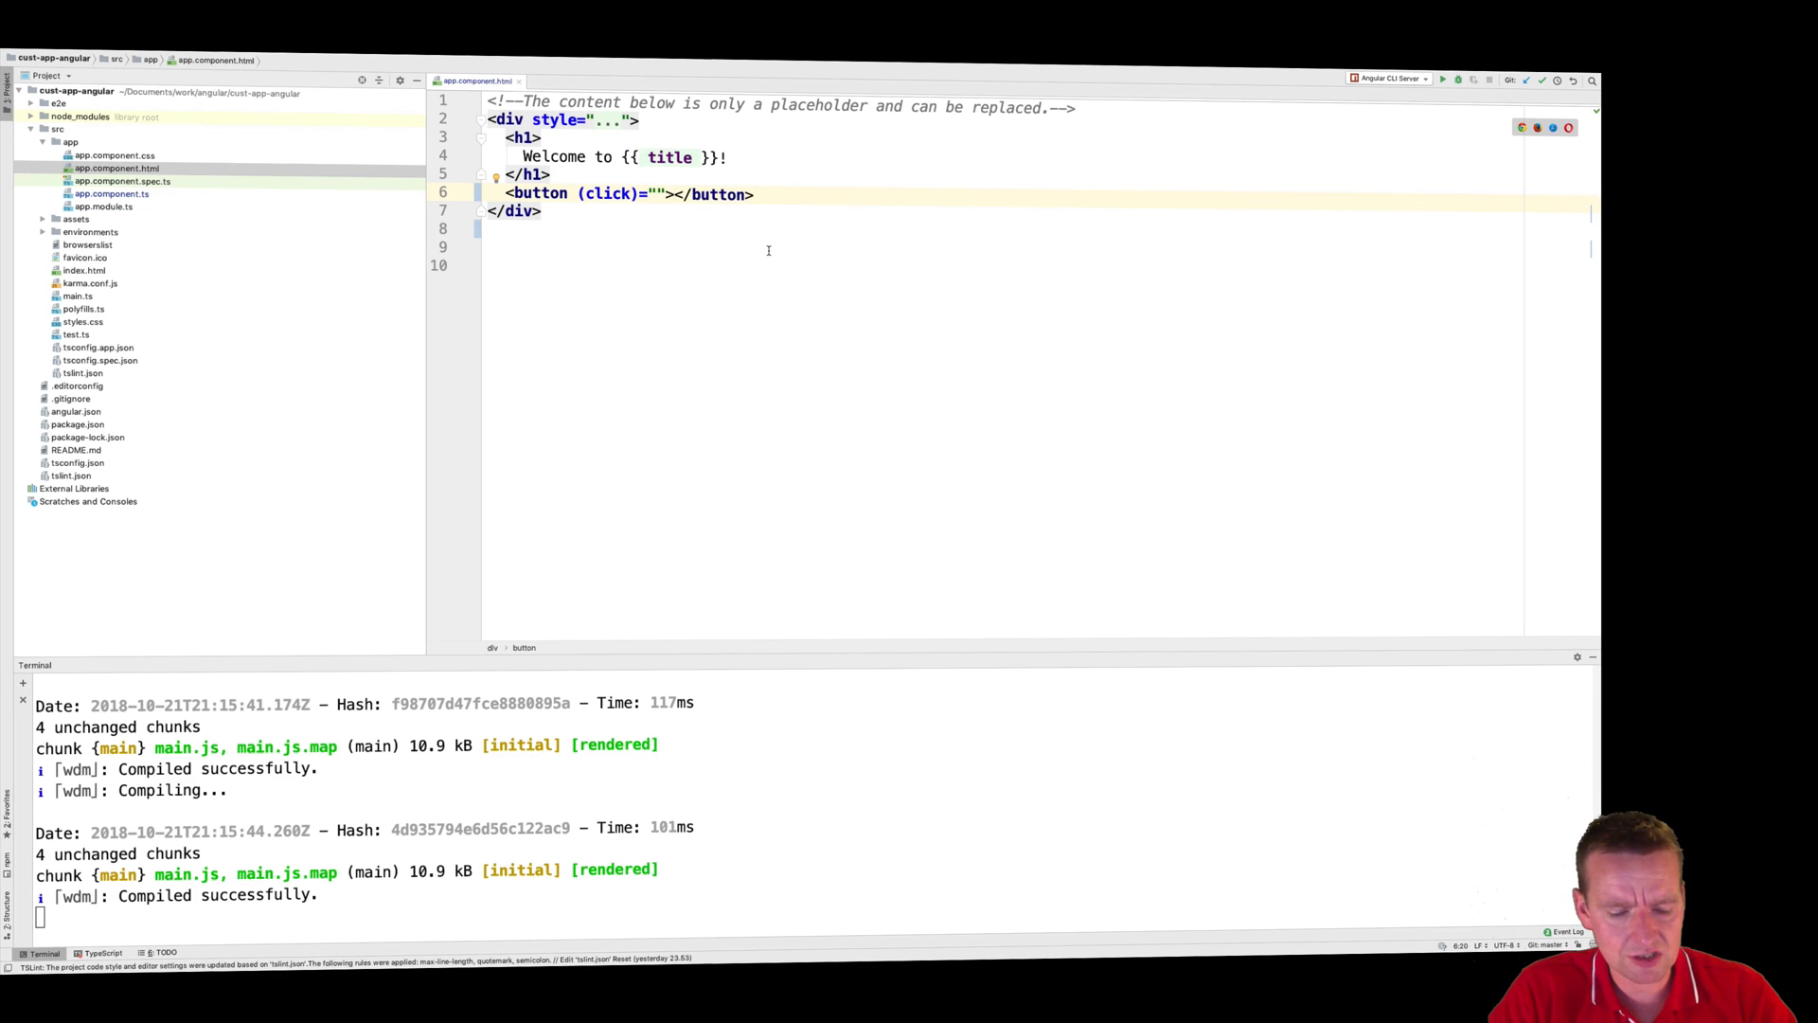
text(count)
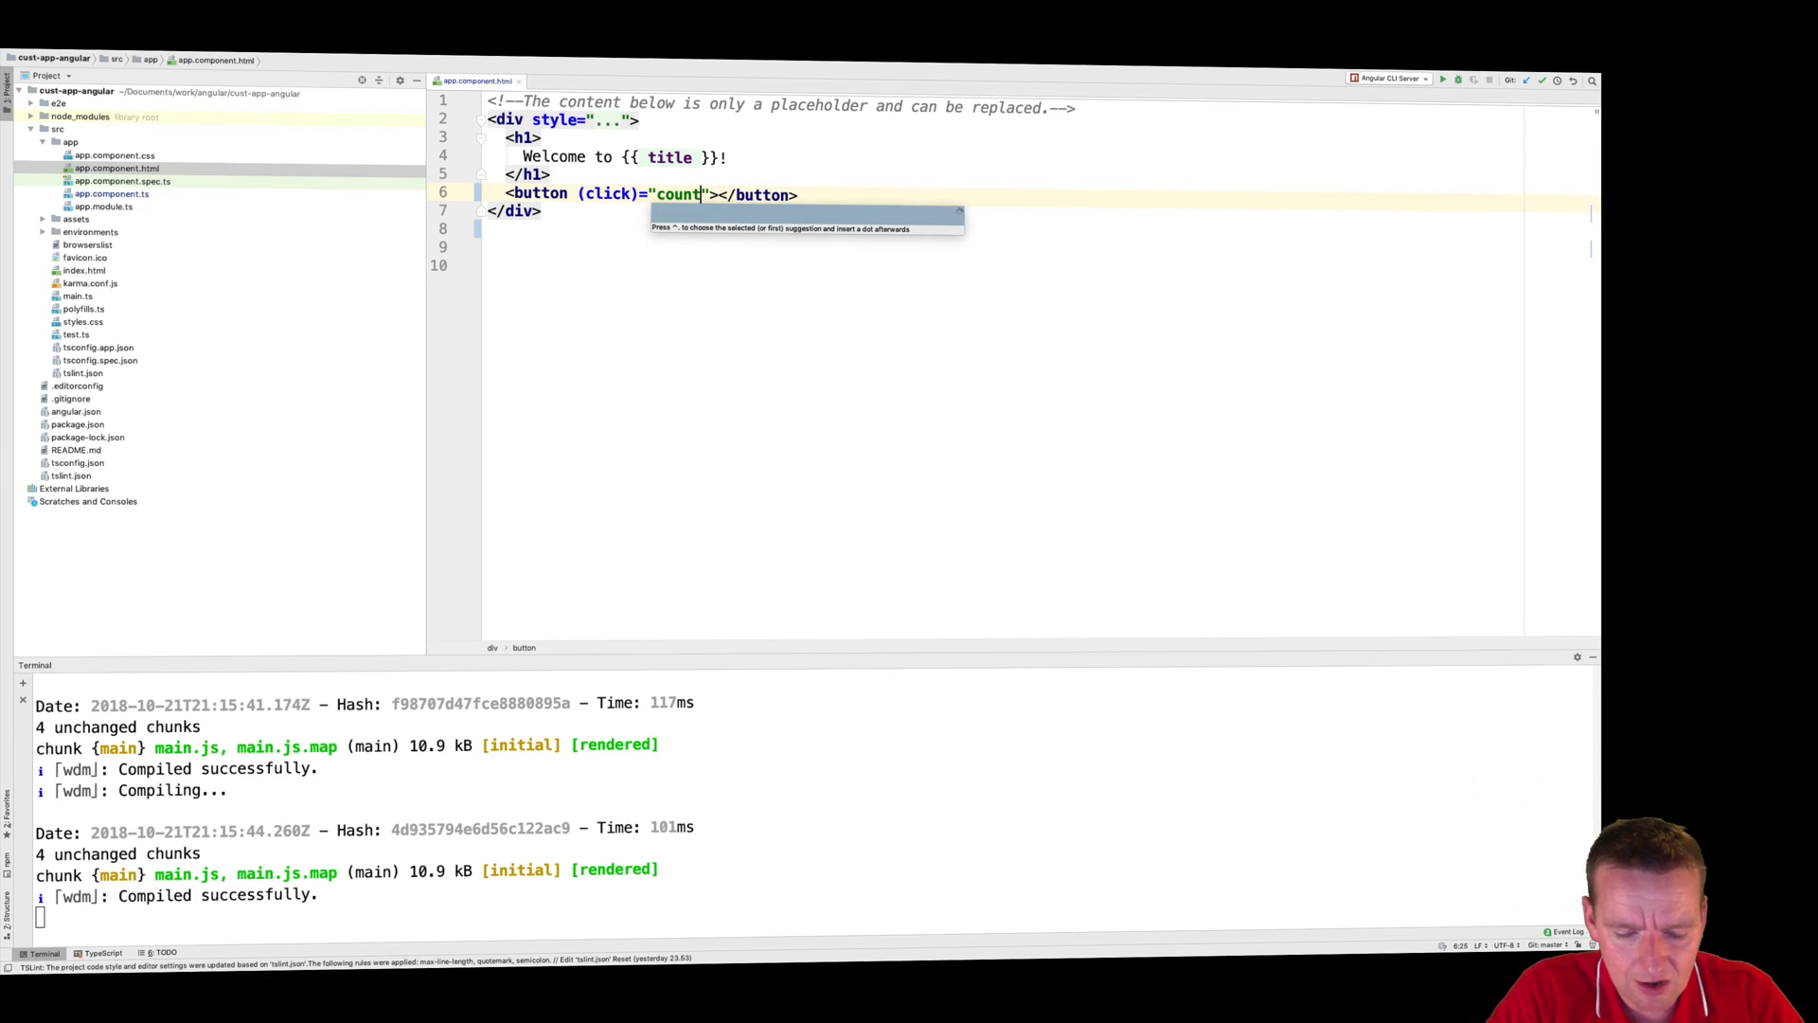
text(UpOne())
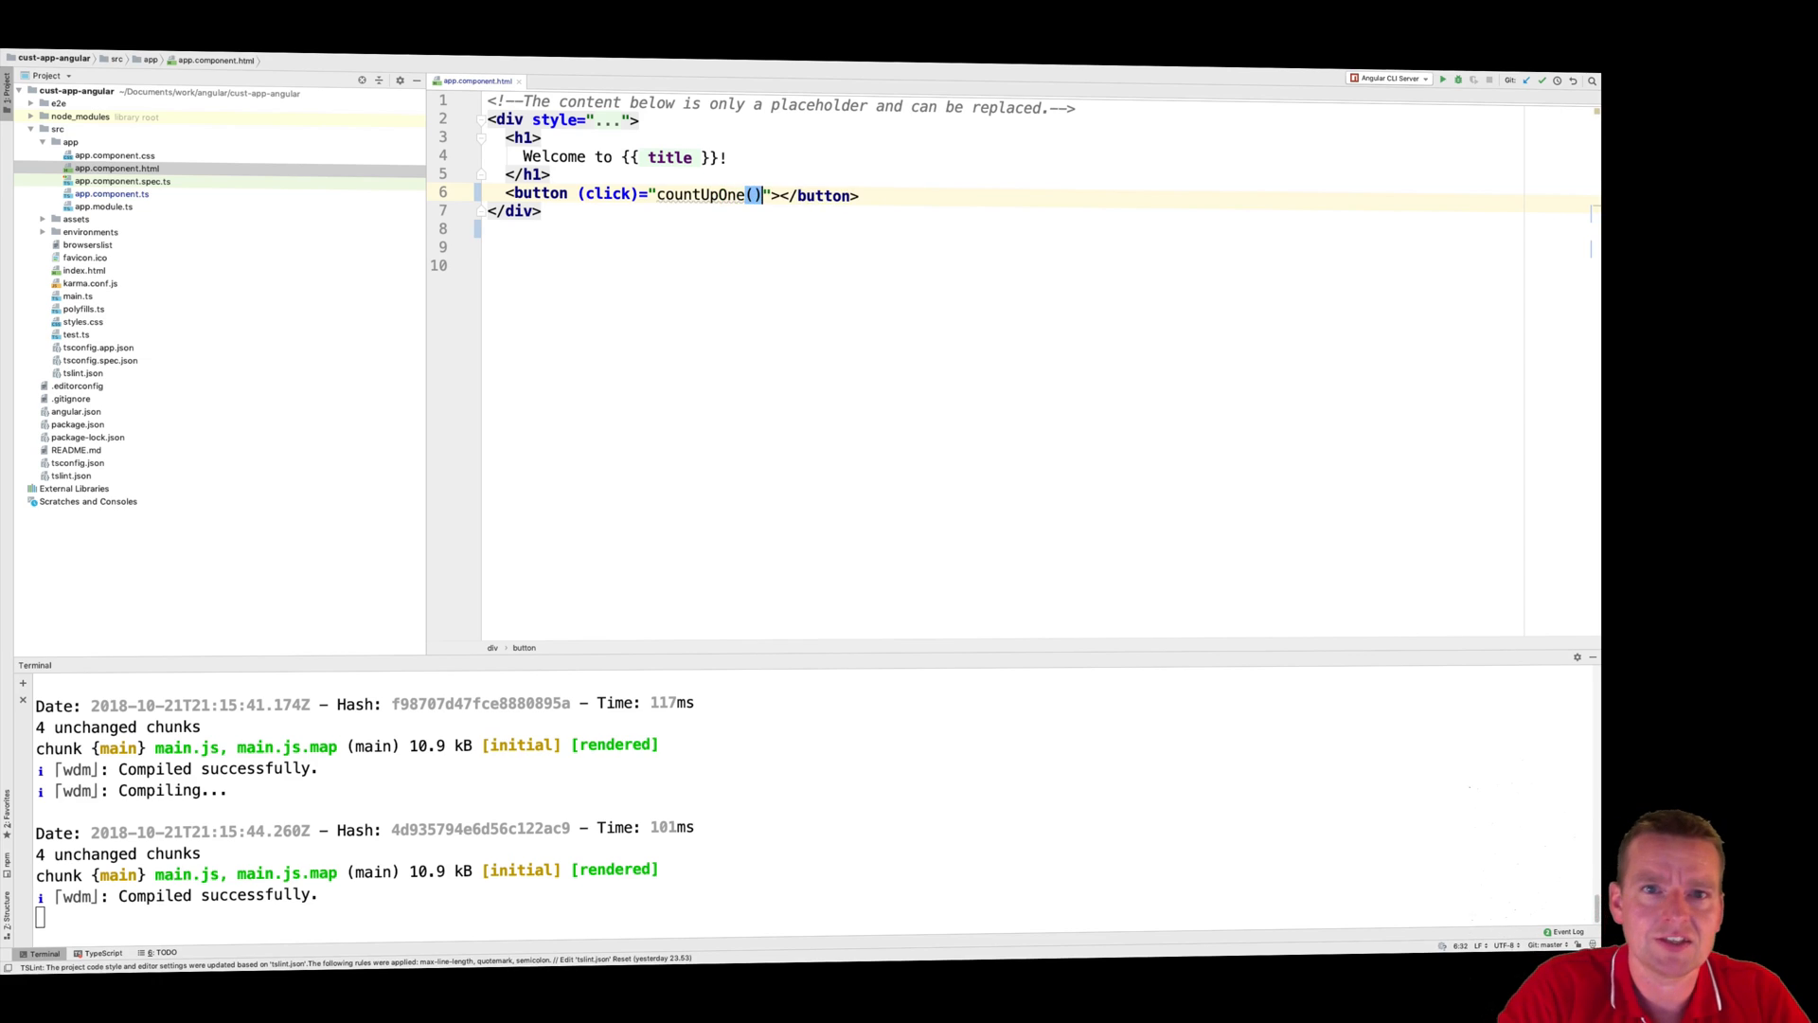
mouse_move(703, 195)
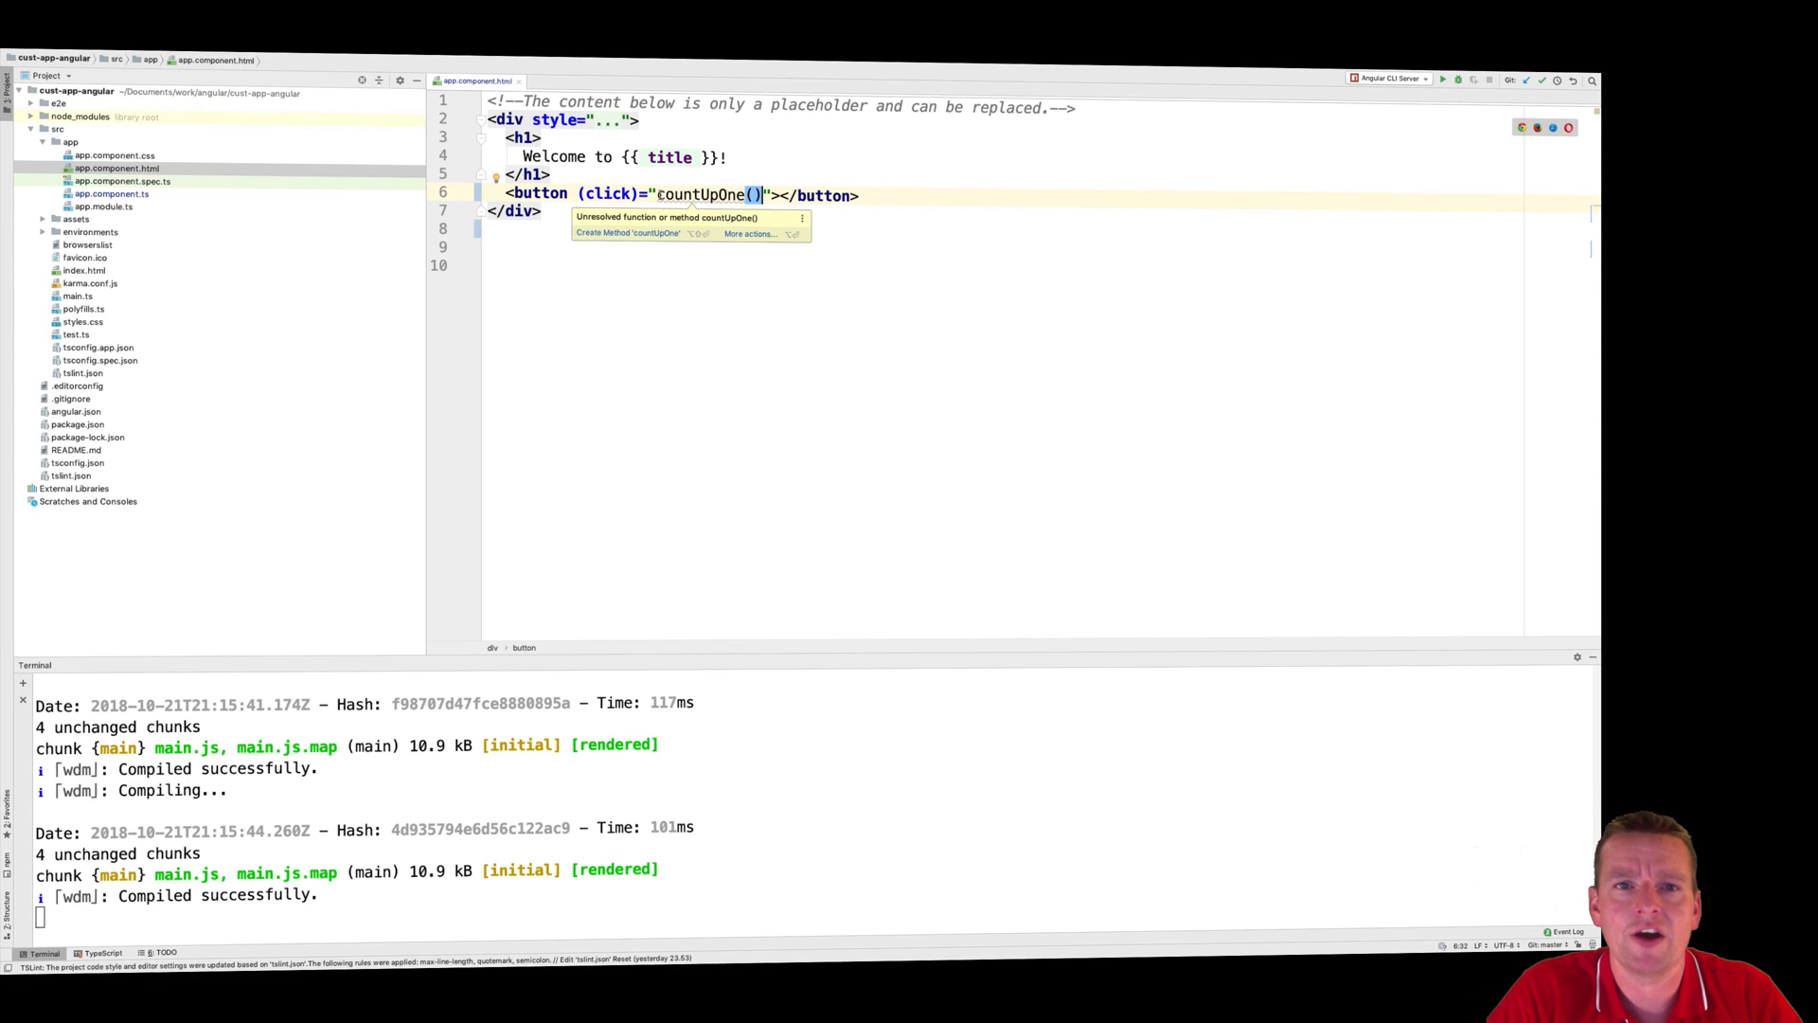
drag(658, 194, 763, 195)
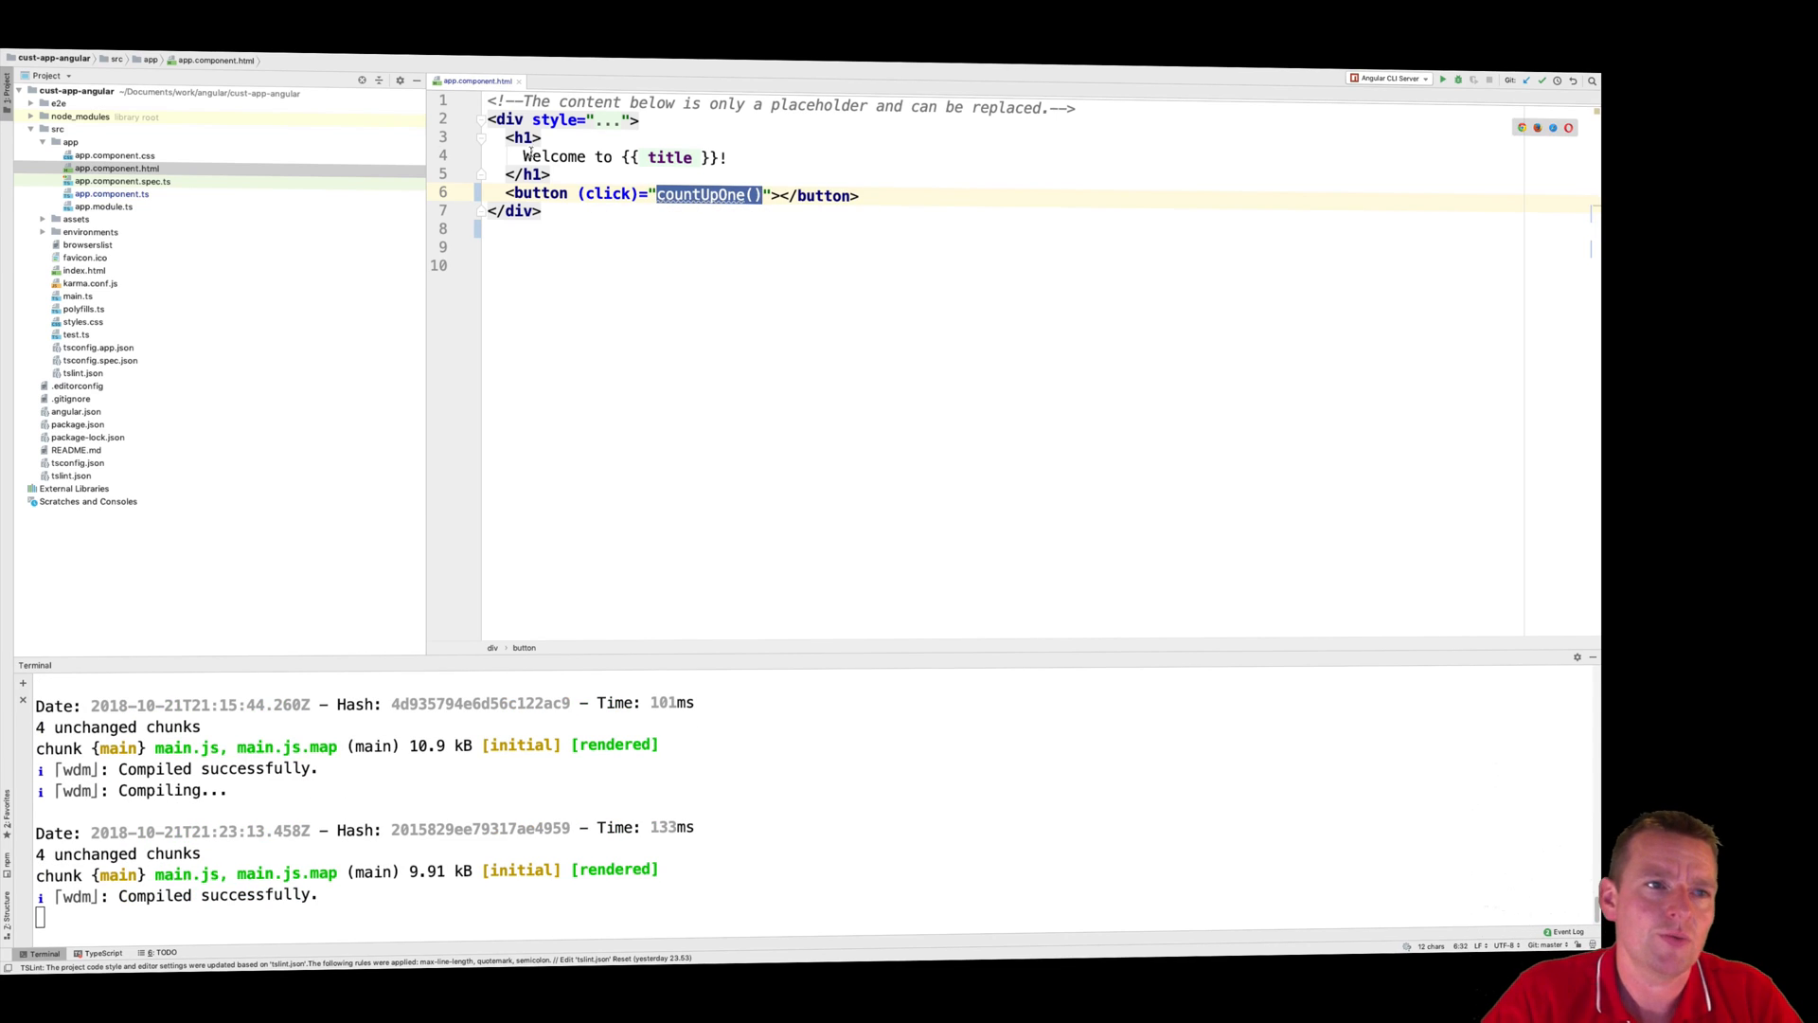
Step: In app.component.ts add a countUpOne() method below the title property
click(167, 195)
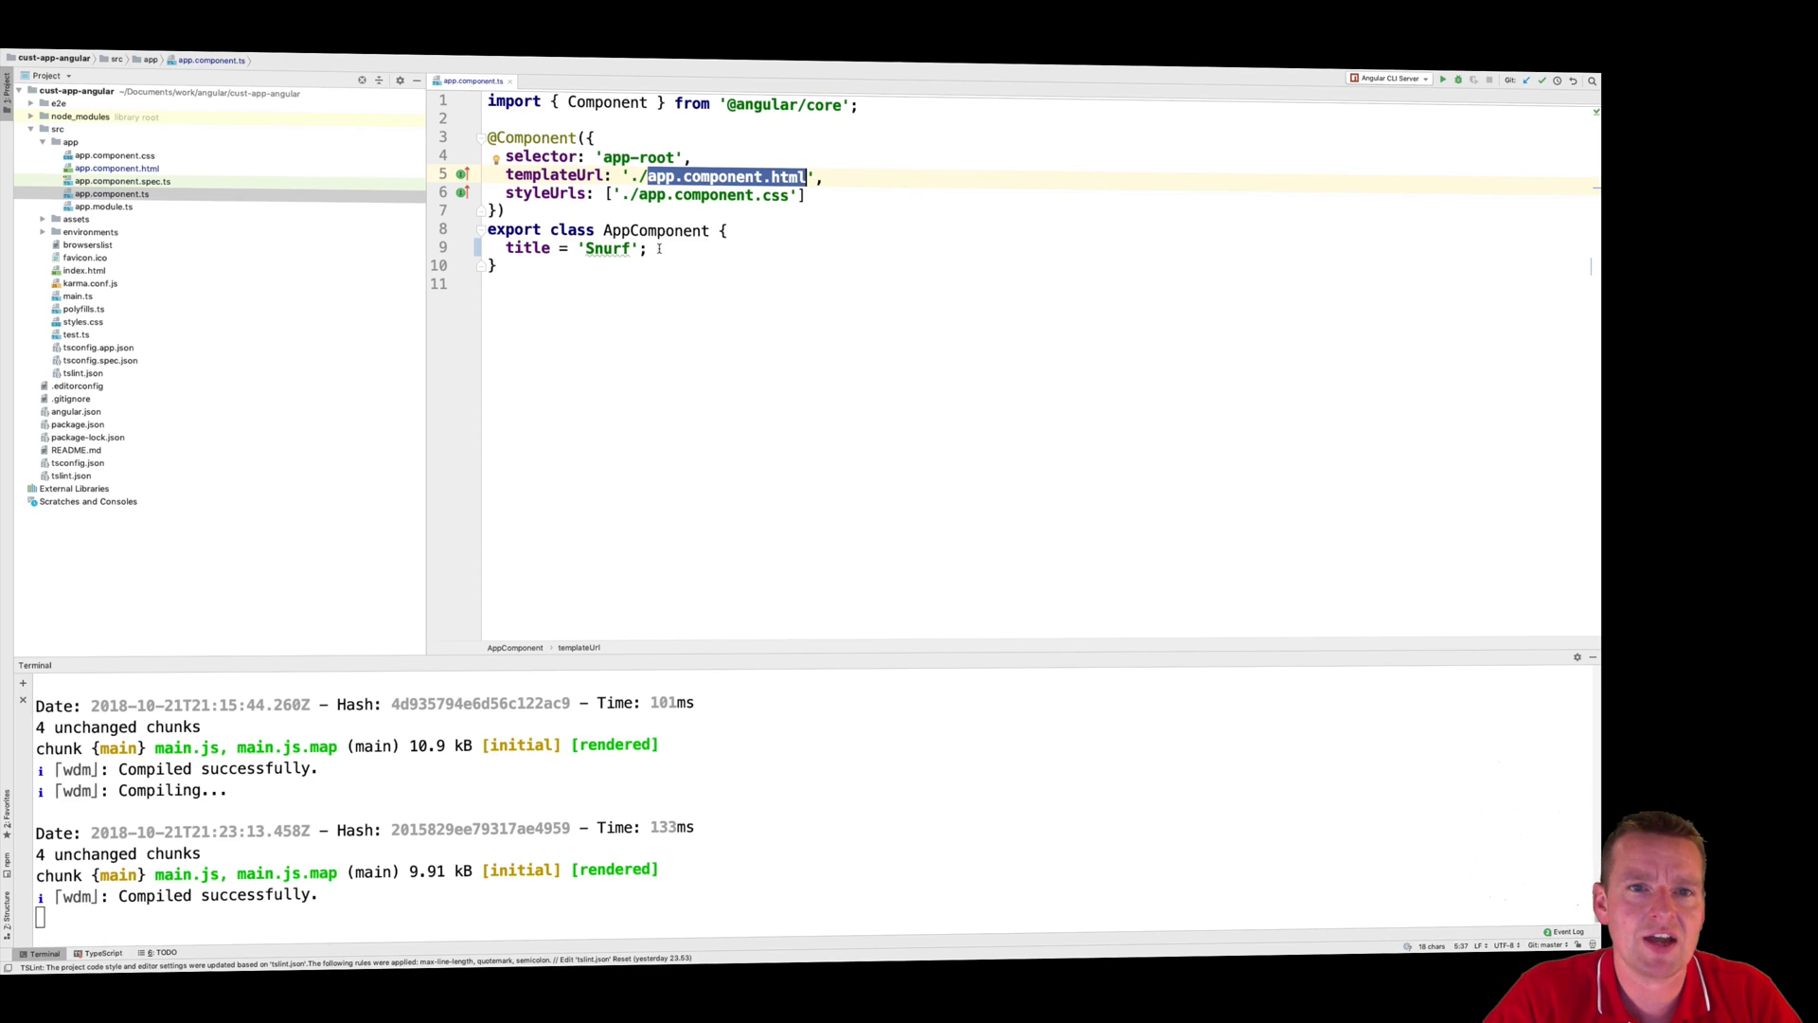
click(660, 248)
key(Return)
key(Return)
text(countUpOne())
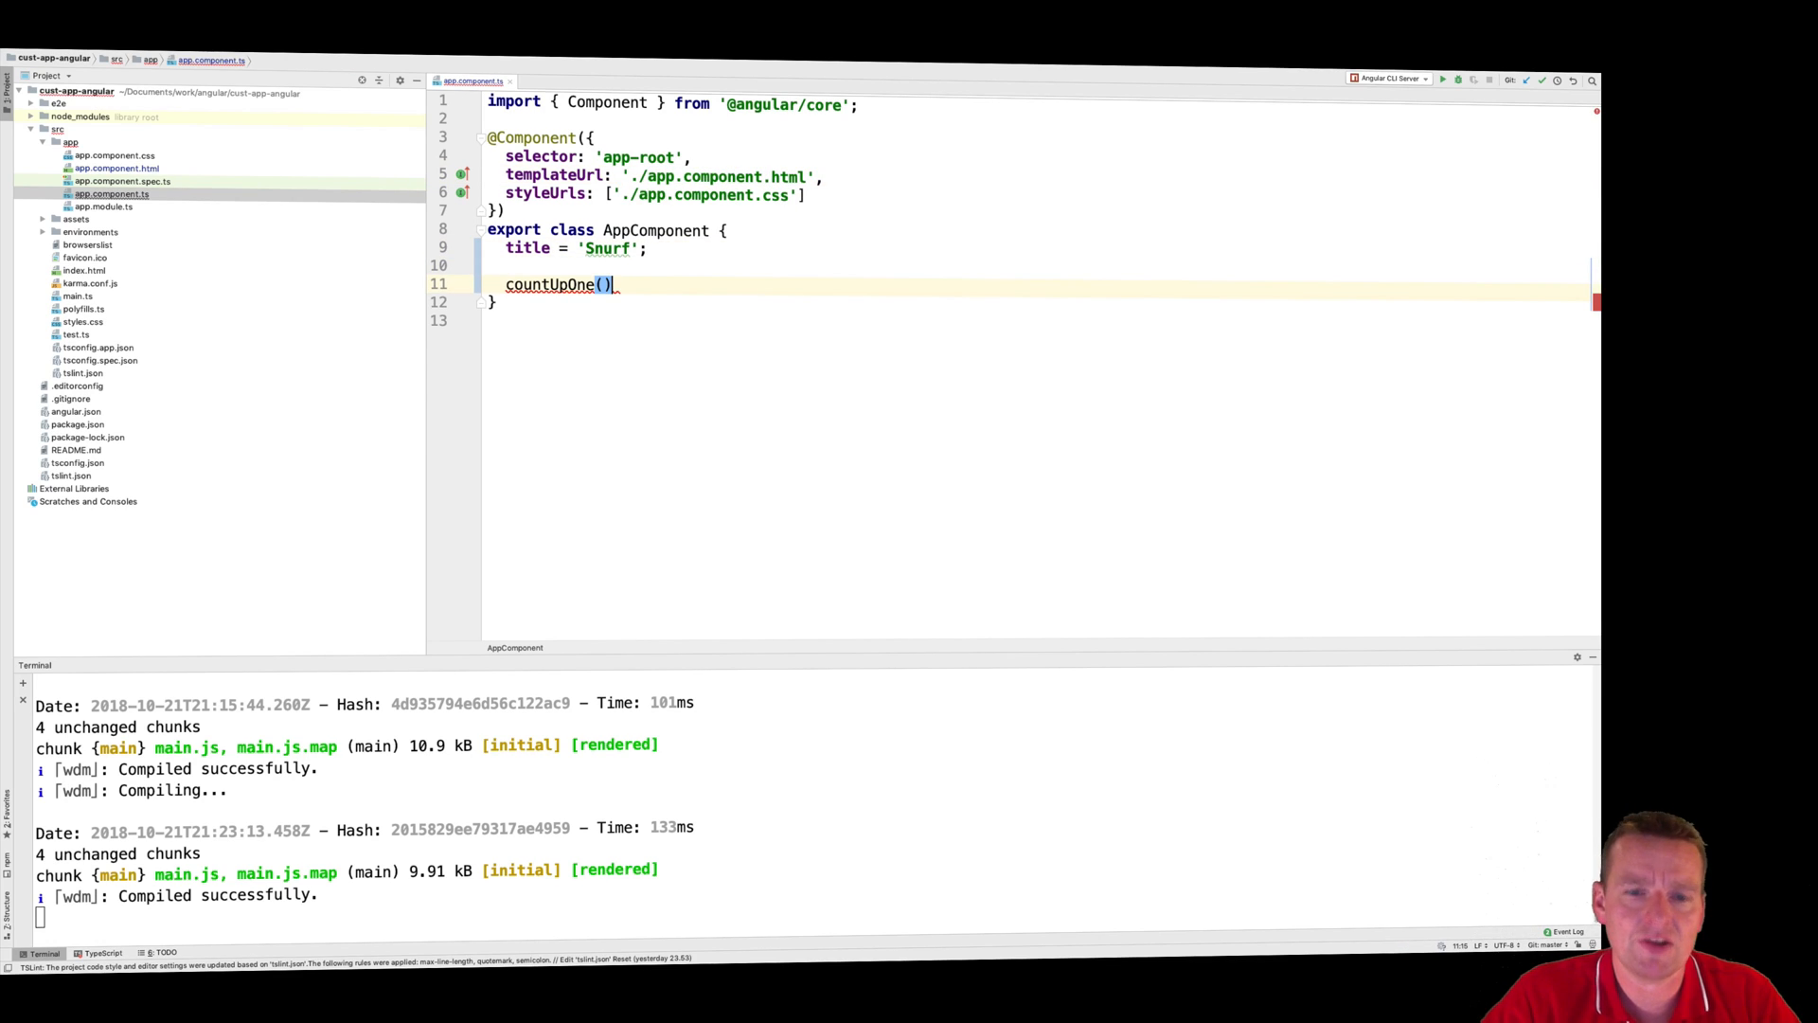
text( {)
key(Return)
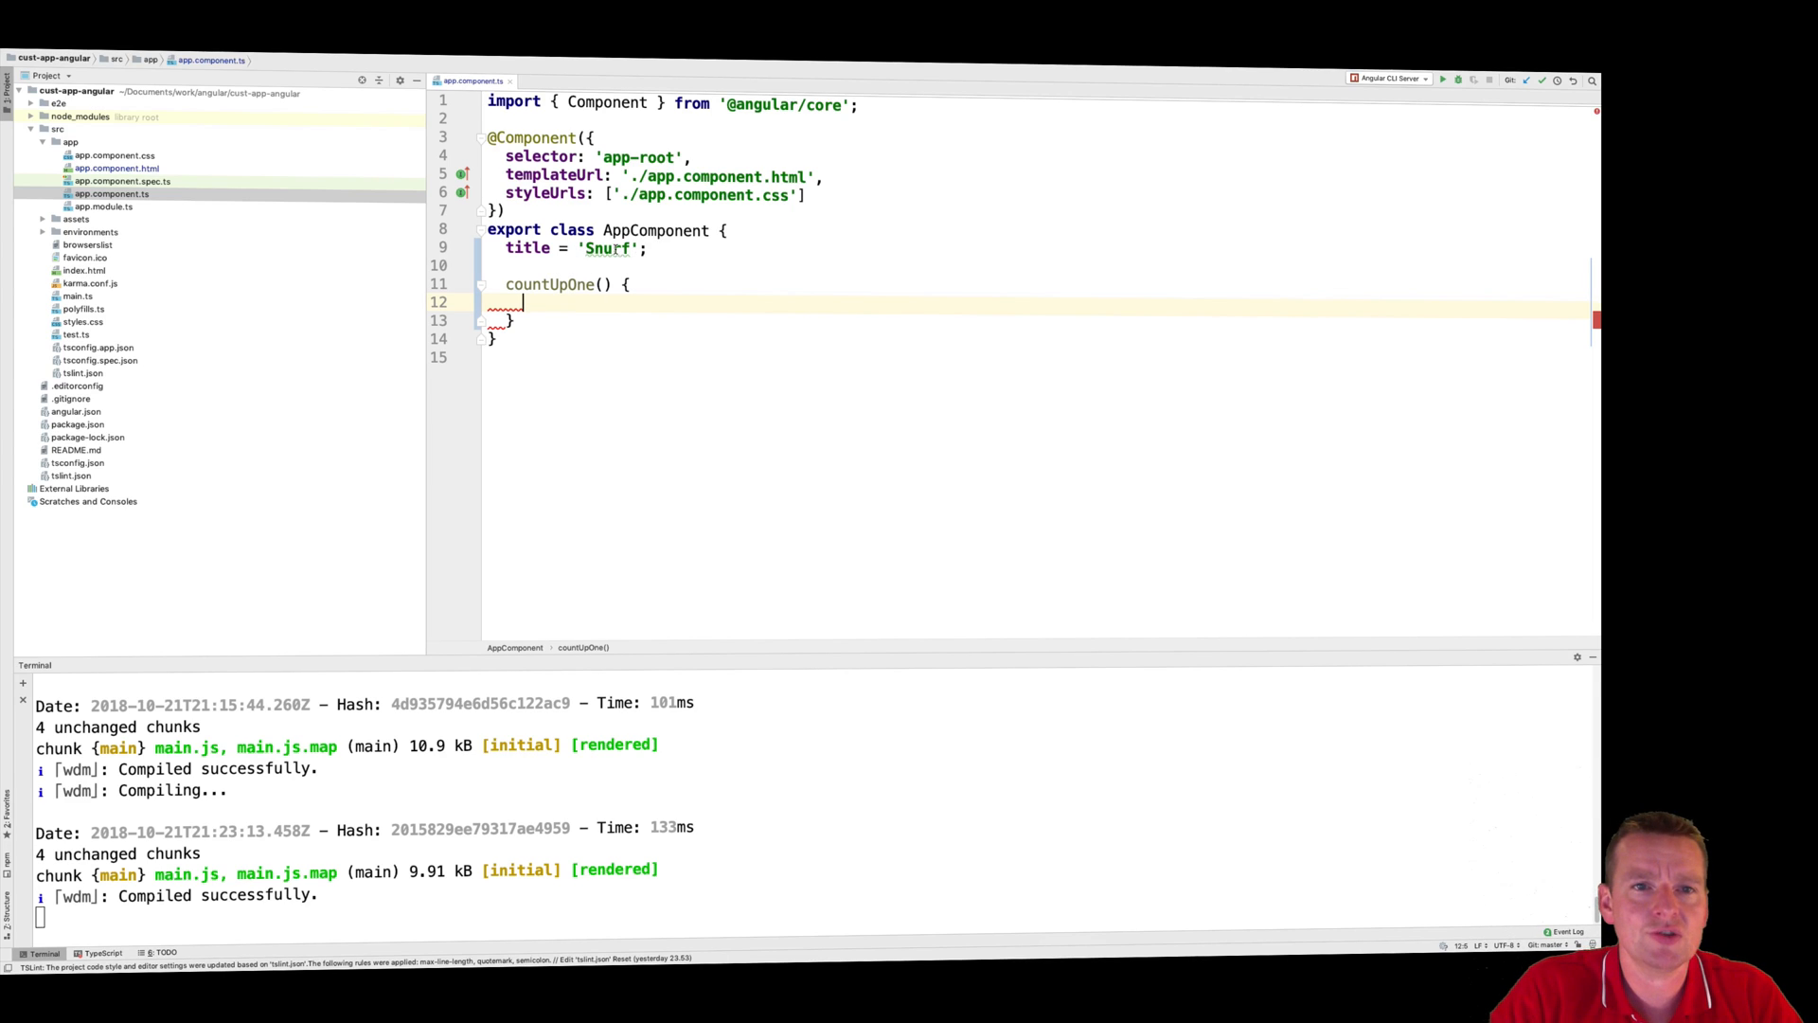
Step: Replace the 'Snurf' title with 1, make countUpOne do this.title++, and save
double_click(606, 249)
drag(583, 248, 643, 248)
text(1)
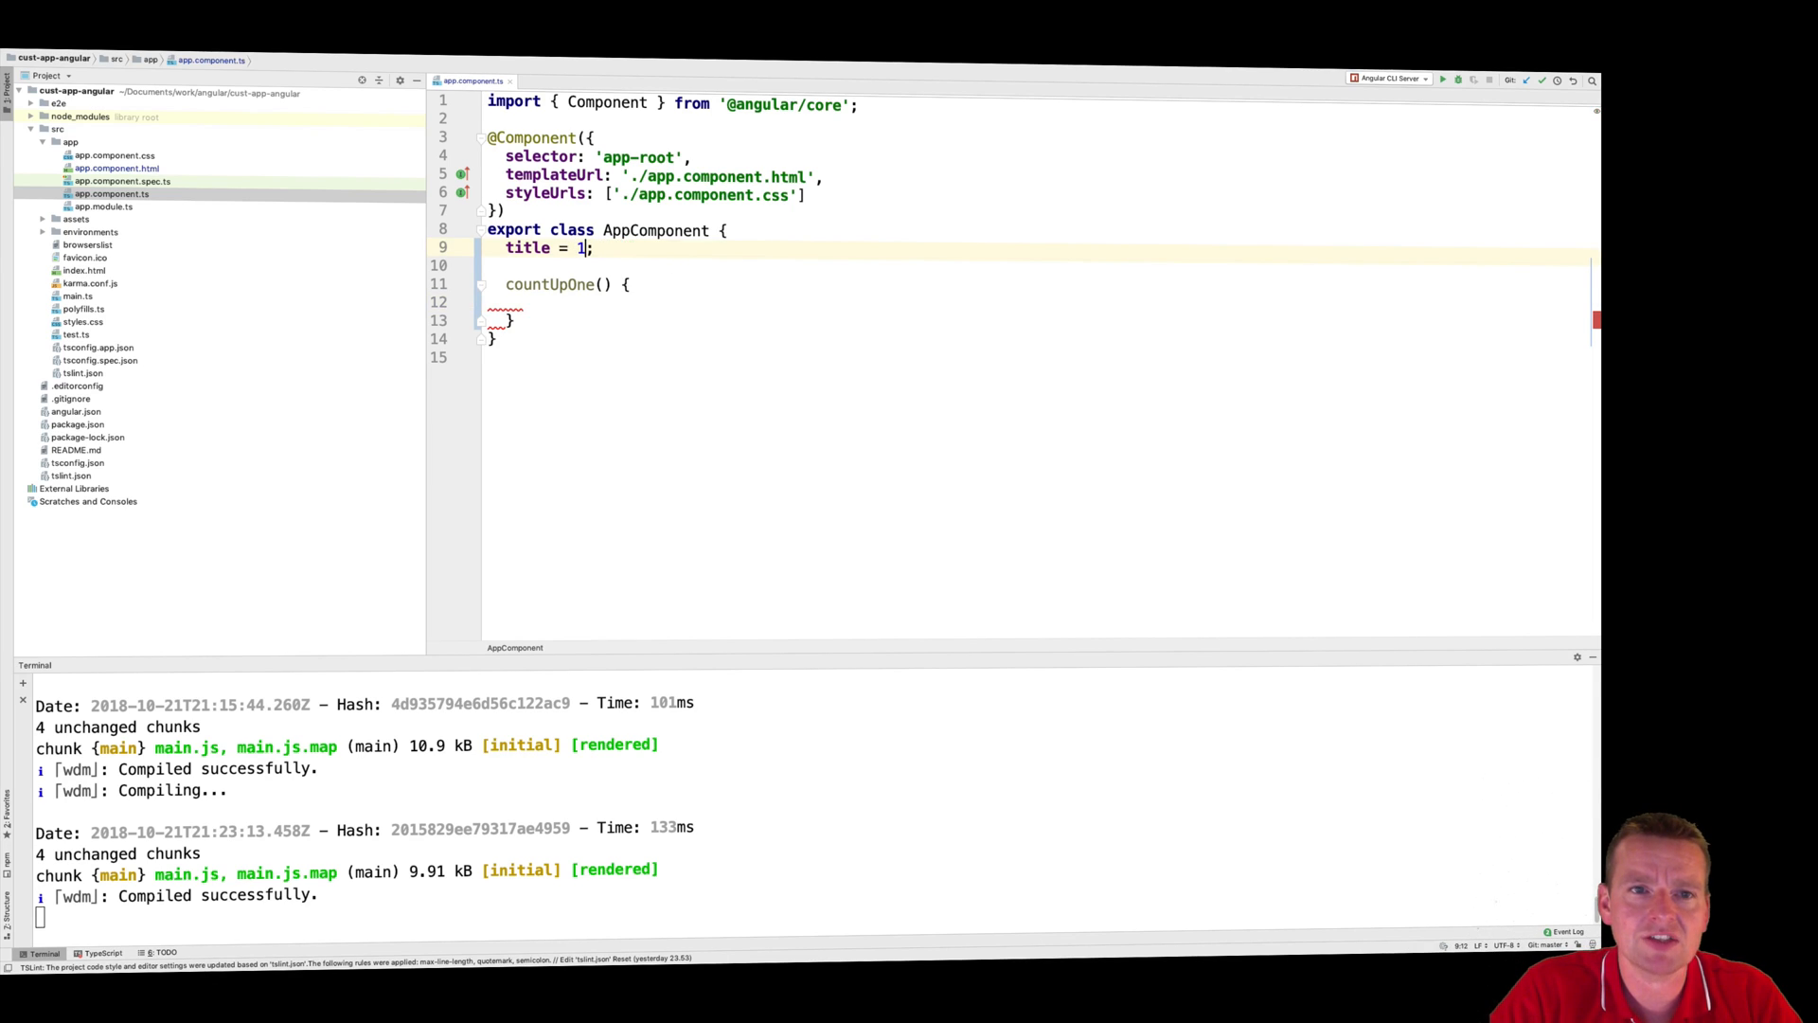
click(619, 303)
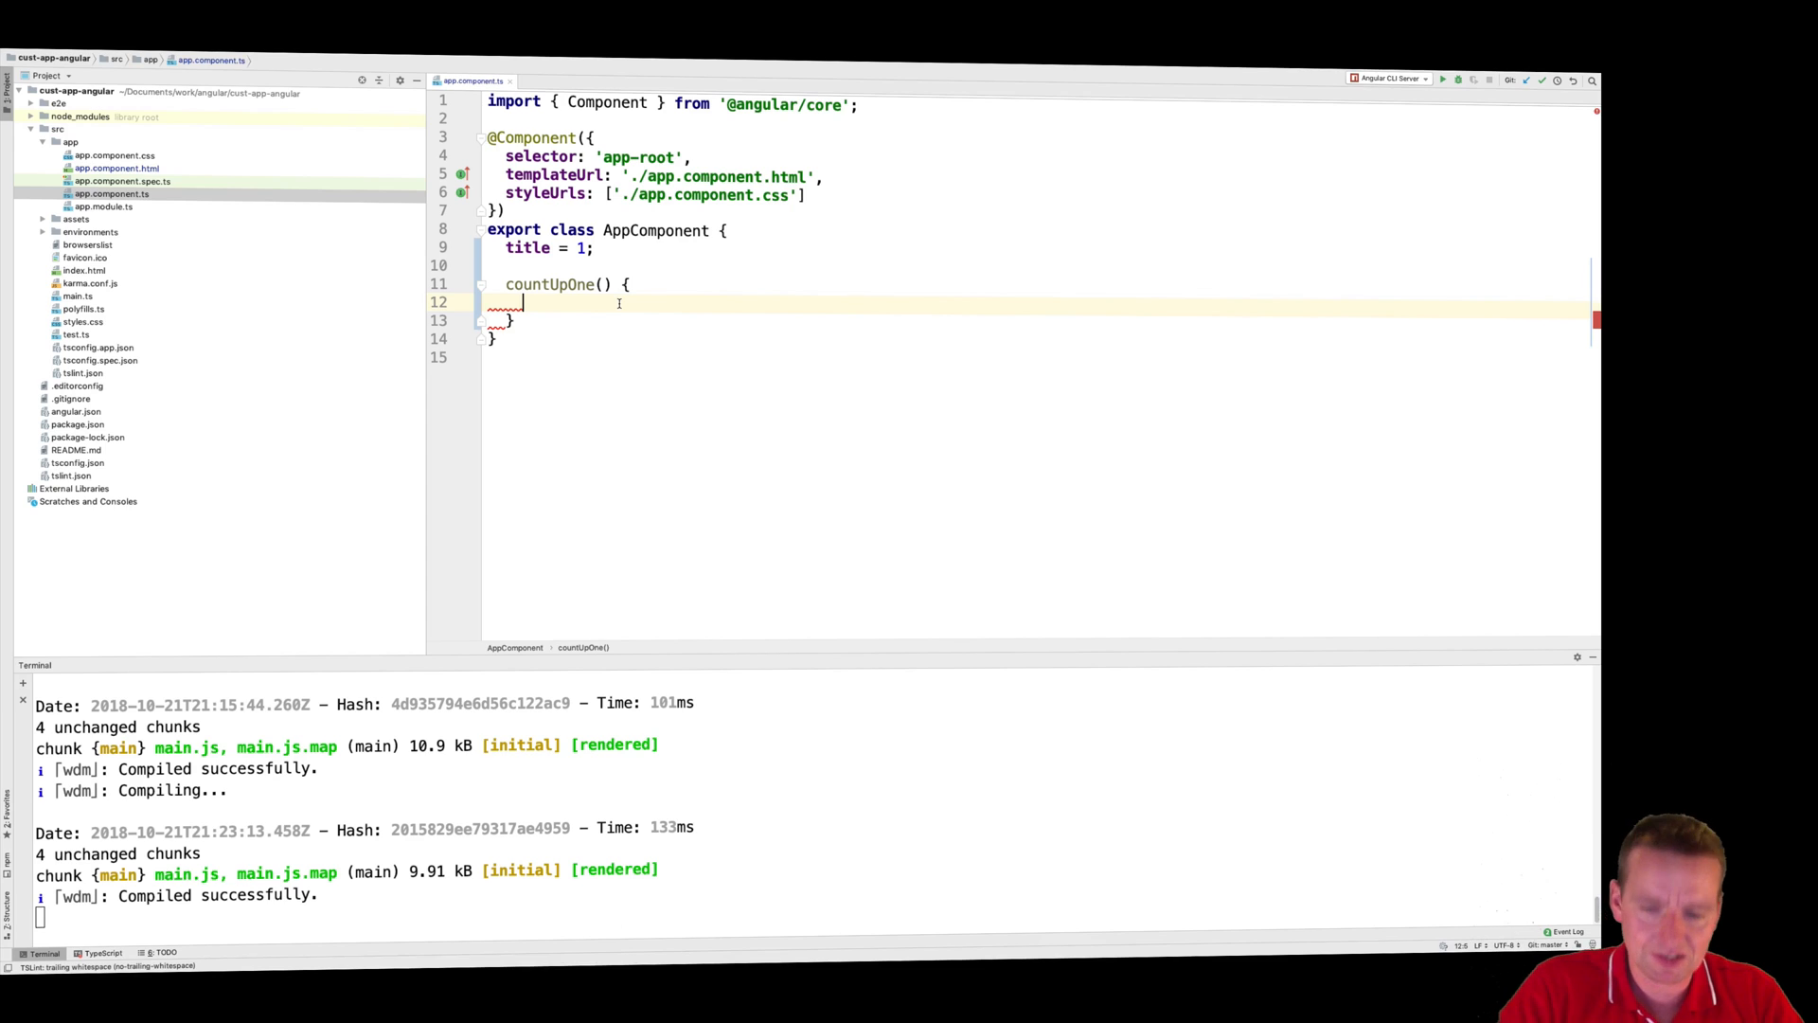
text(this.title)
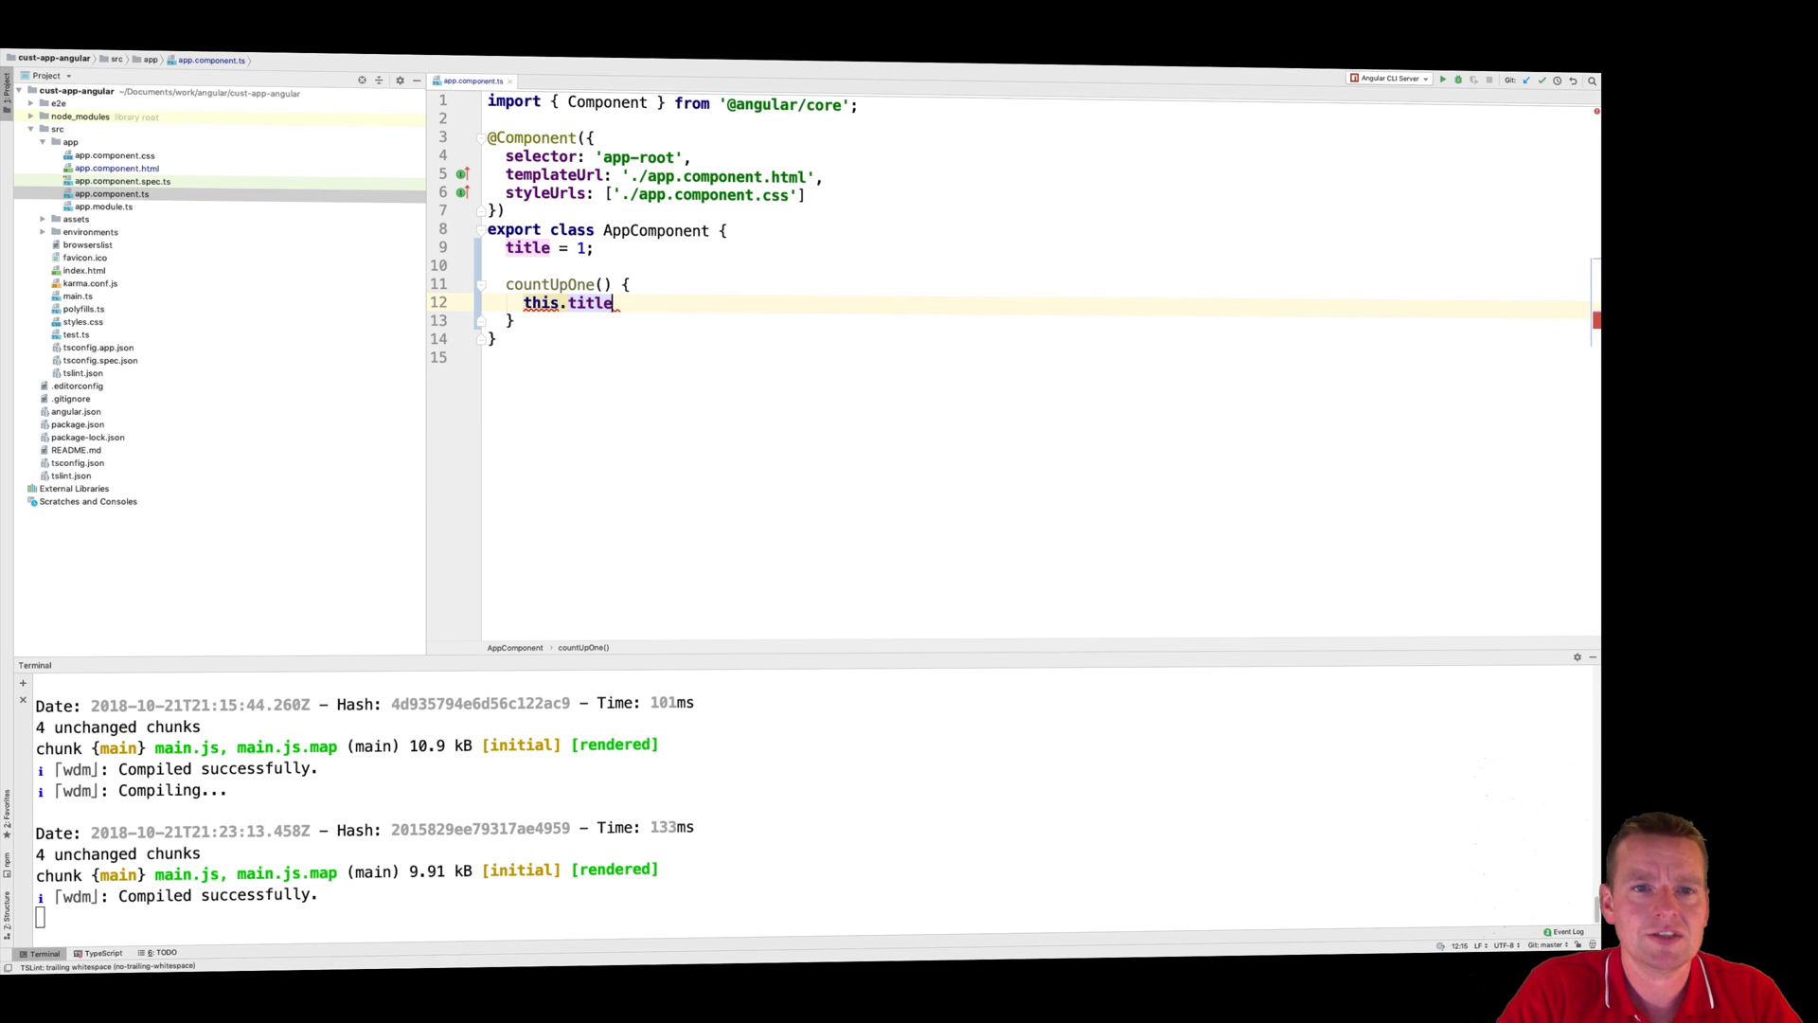
text(++;)
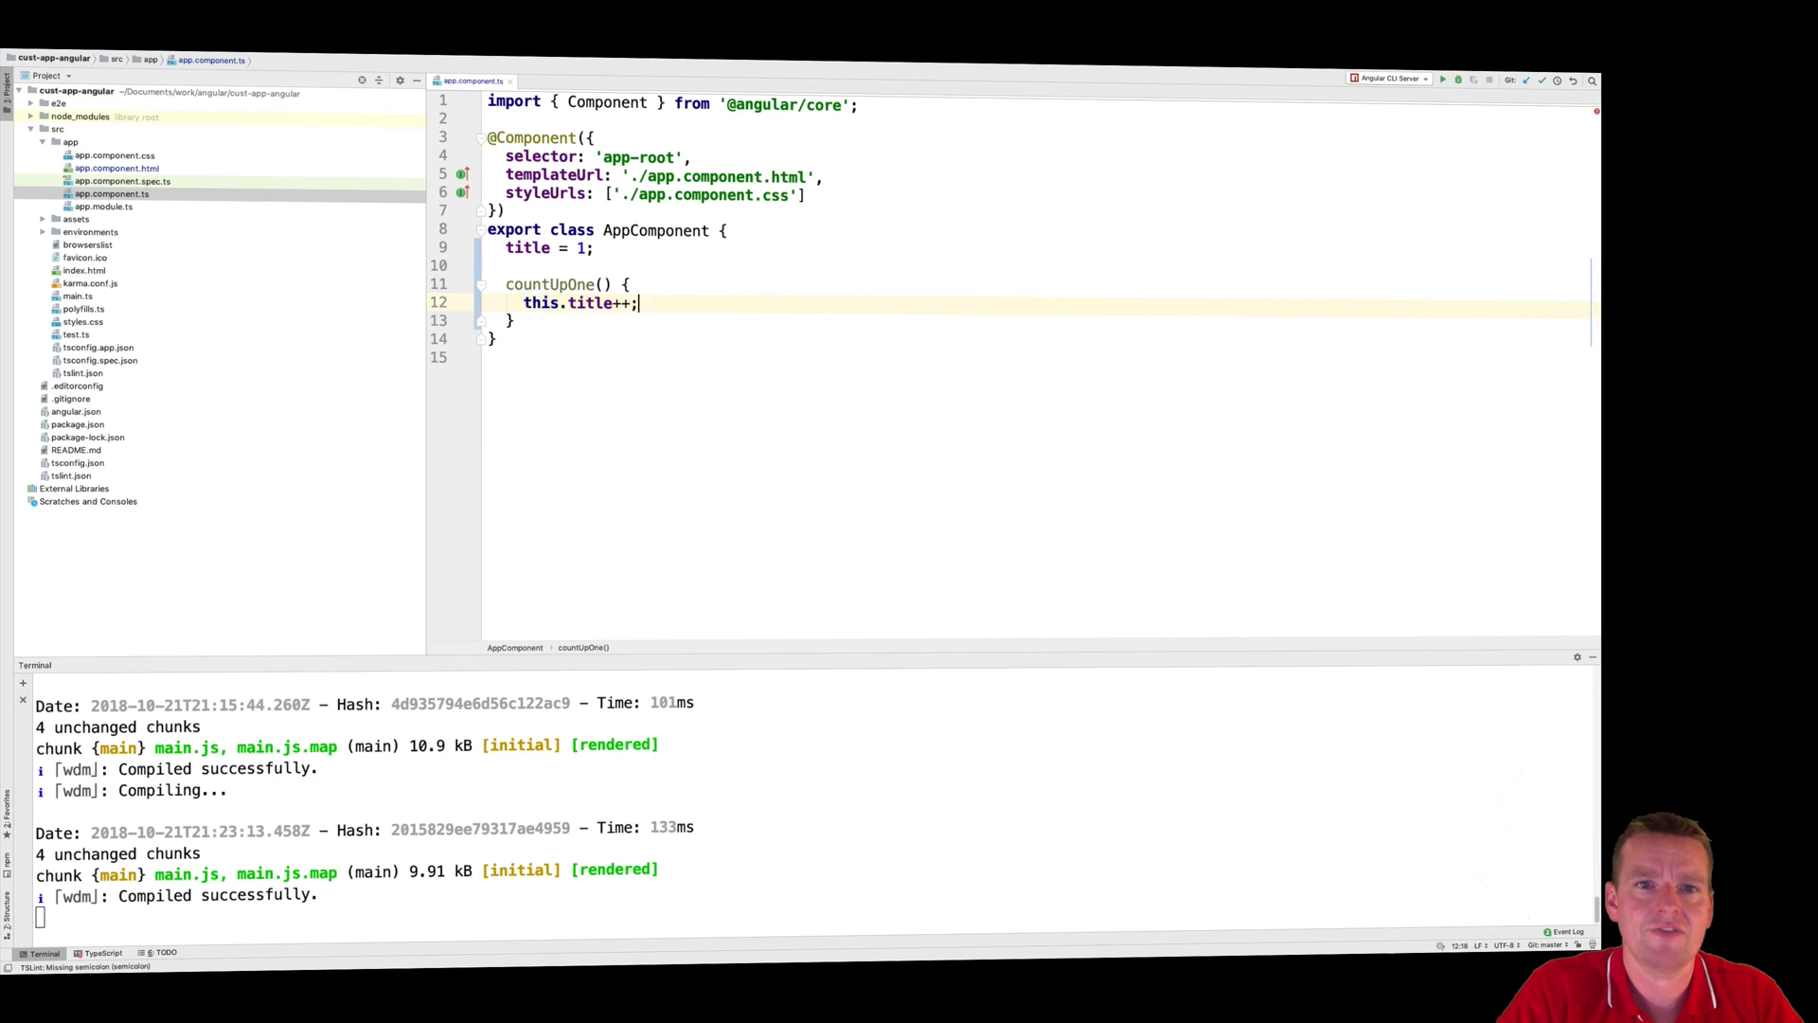
key(ctrl+s)
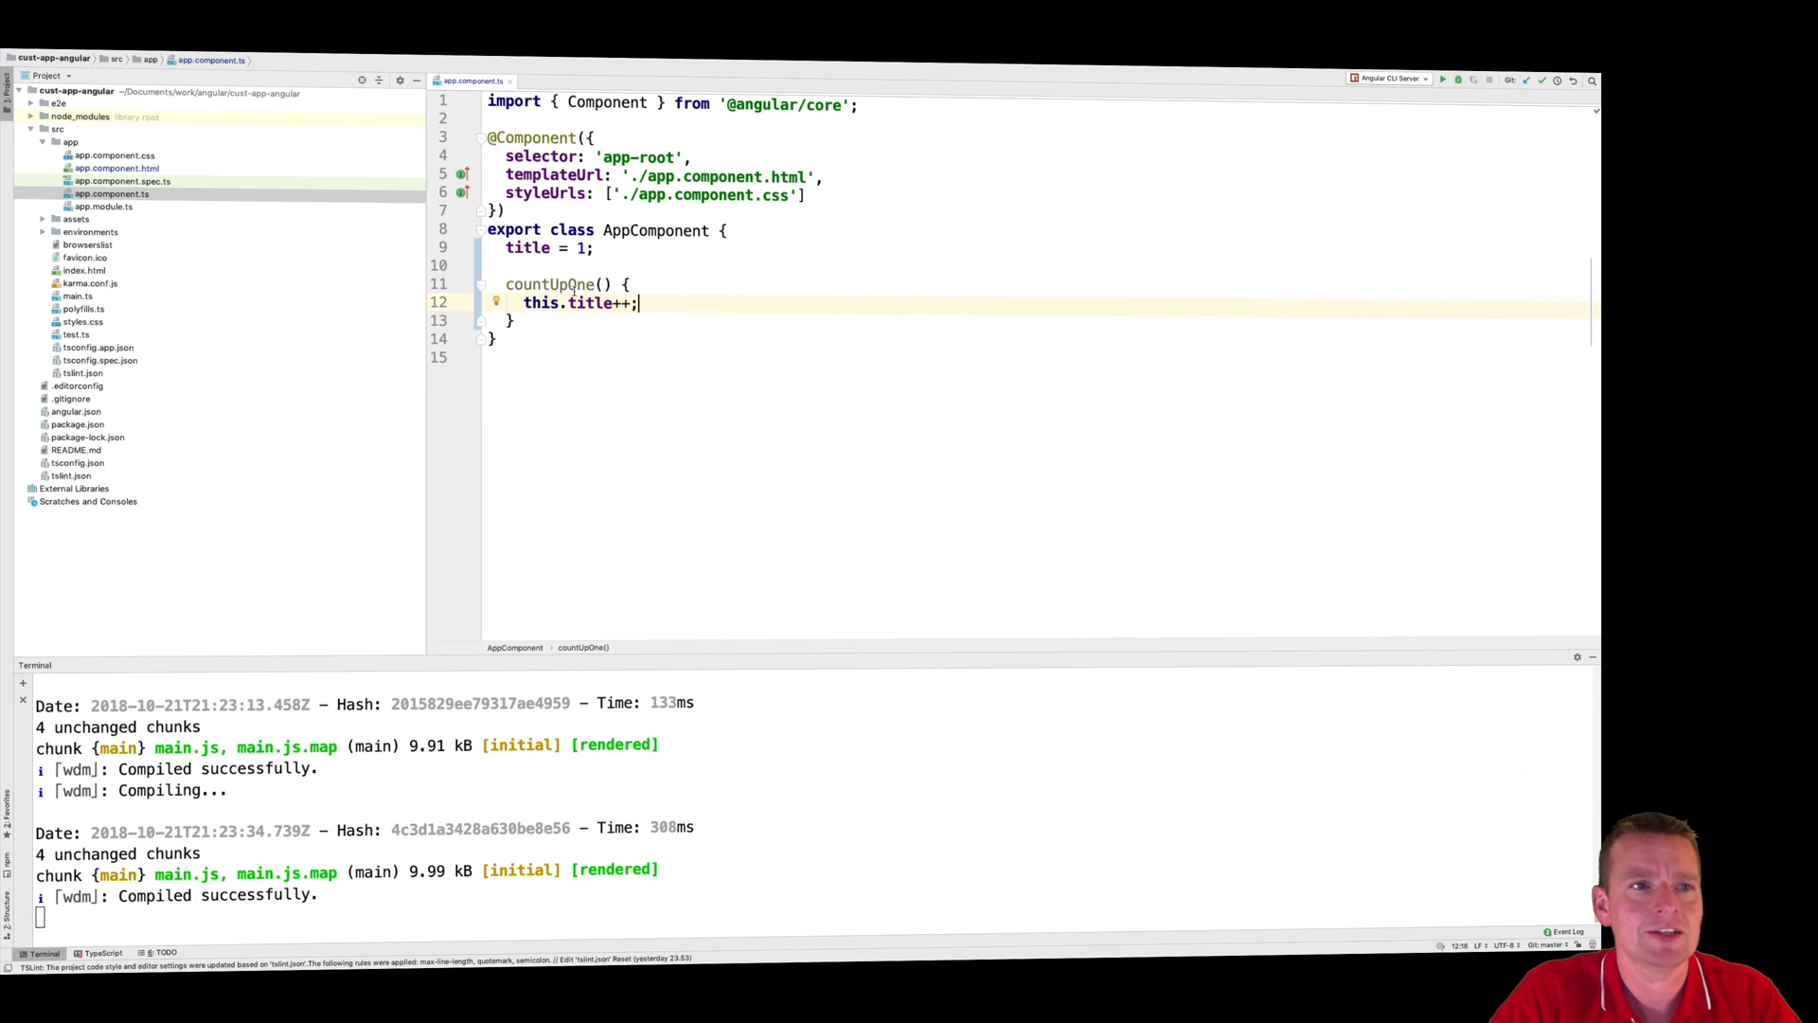
Step: Label the button 'Click me' in app.component.html and save the template
click(121, 168)
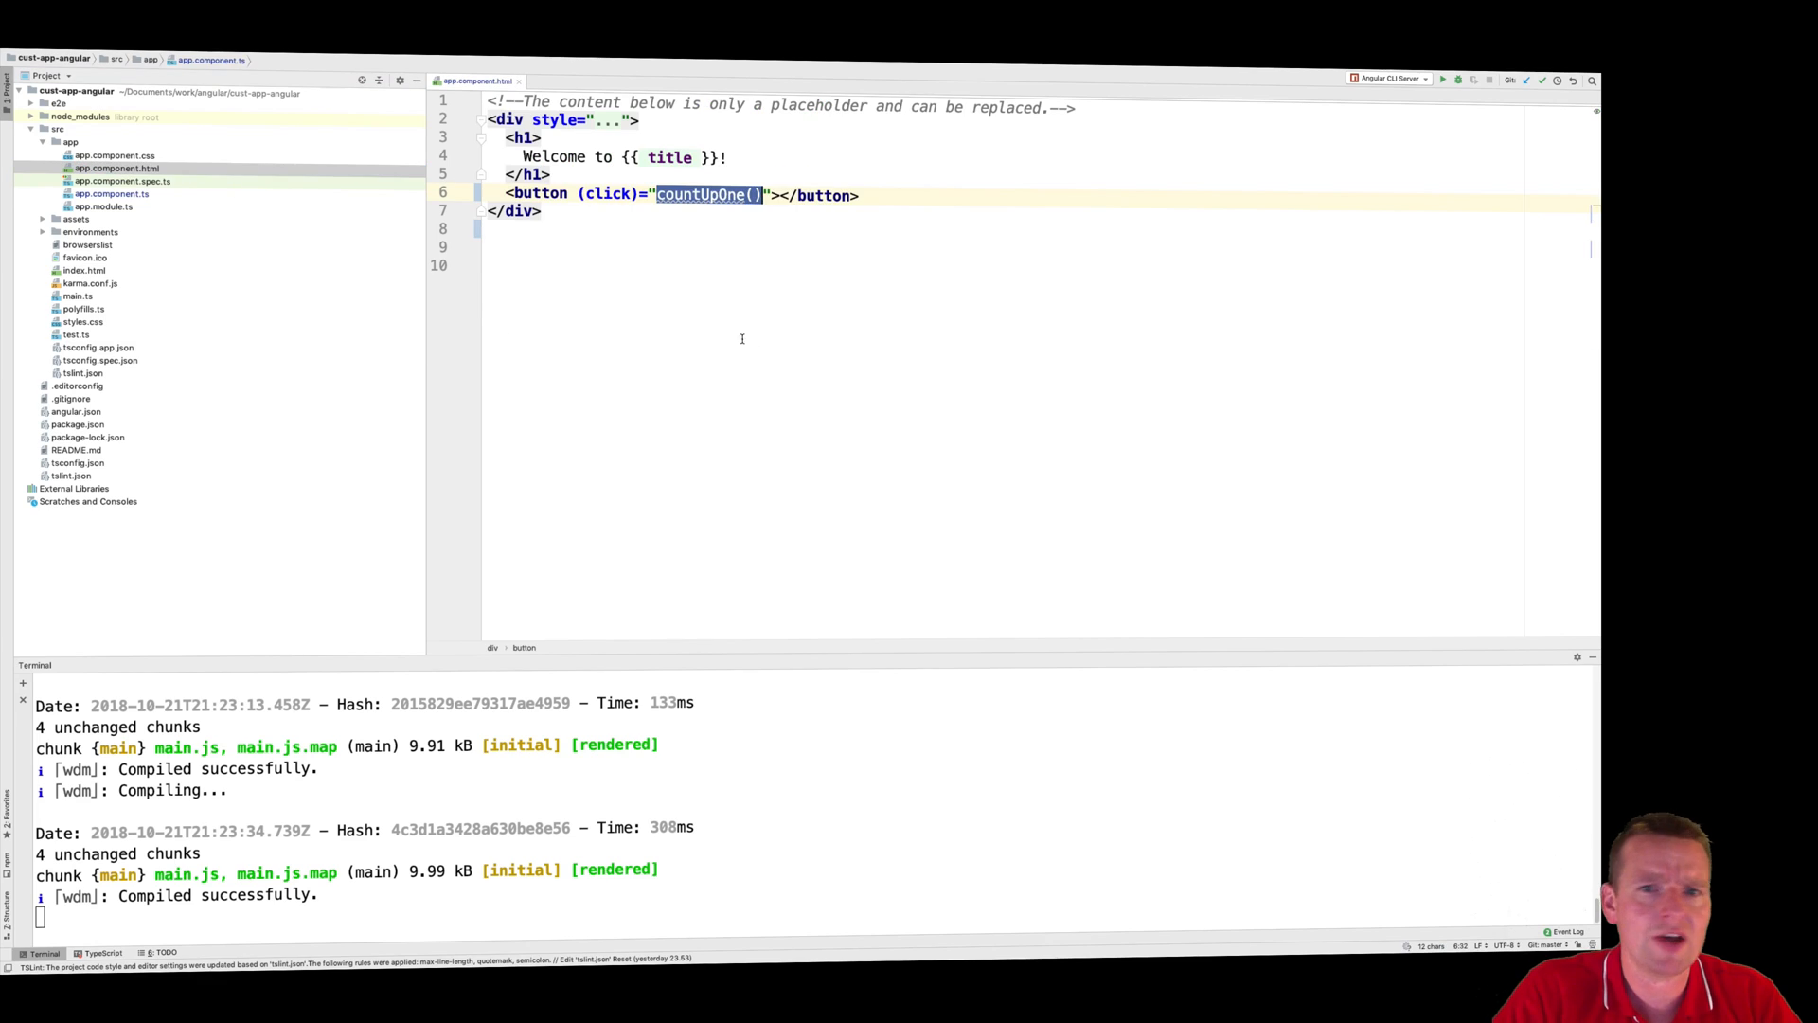
key(End)
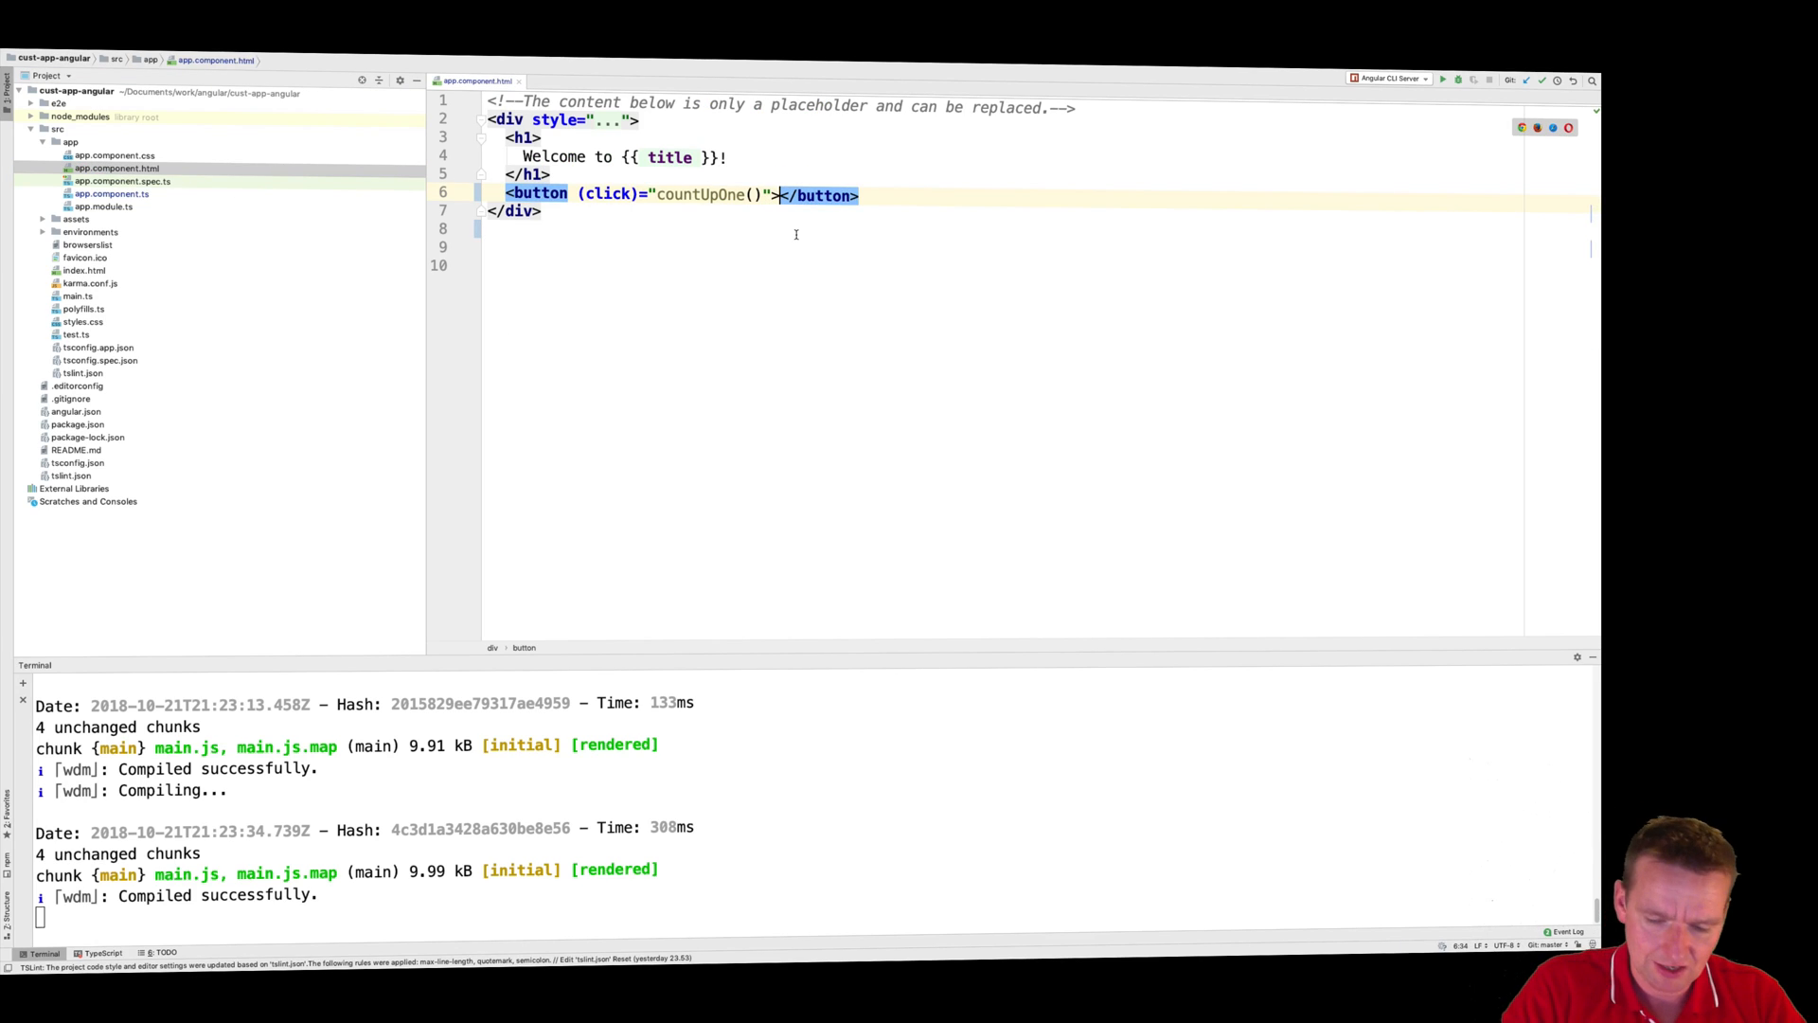
text(Click me)
key(ctrl+s)
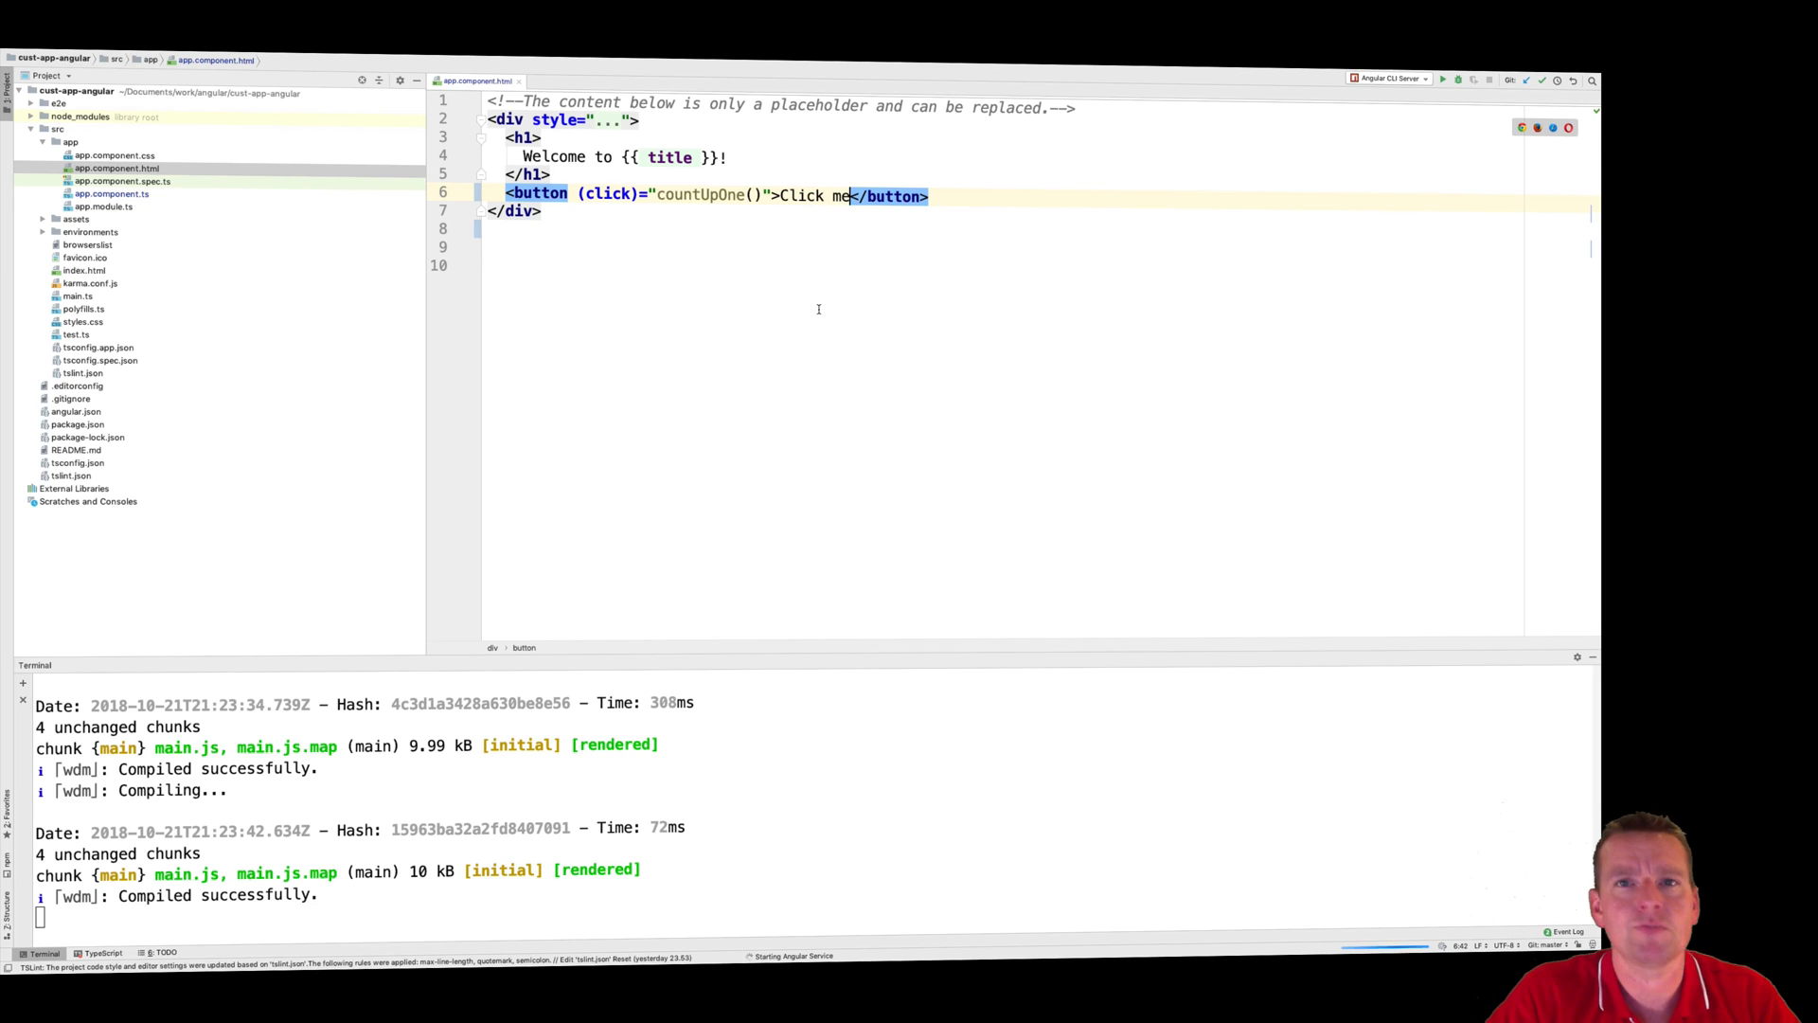
Step: In Safari's localhost tab, click 'Click me' repeatedly to raise the Welcome counter from 1
key(super+Tab)
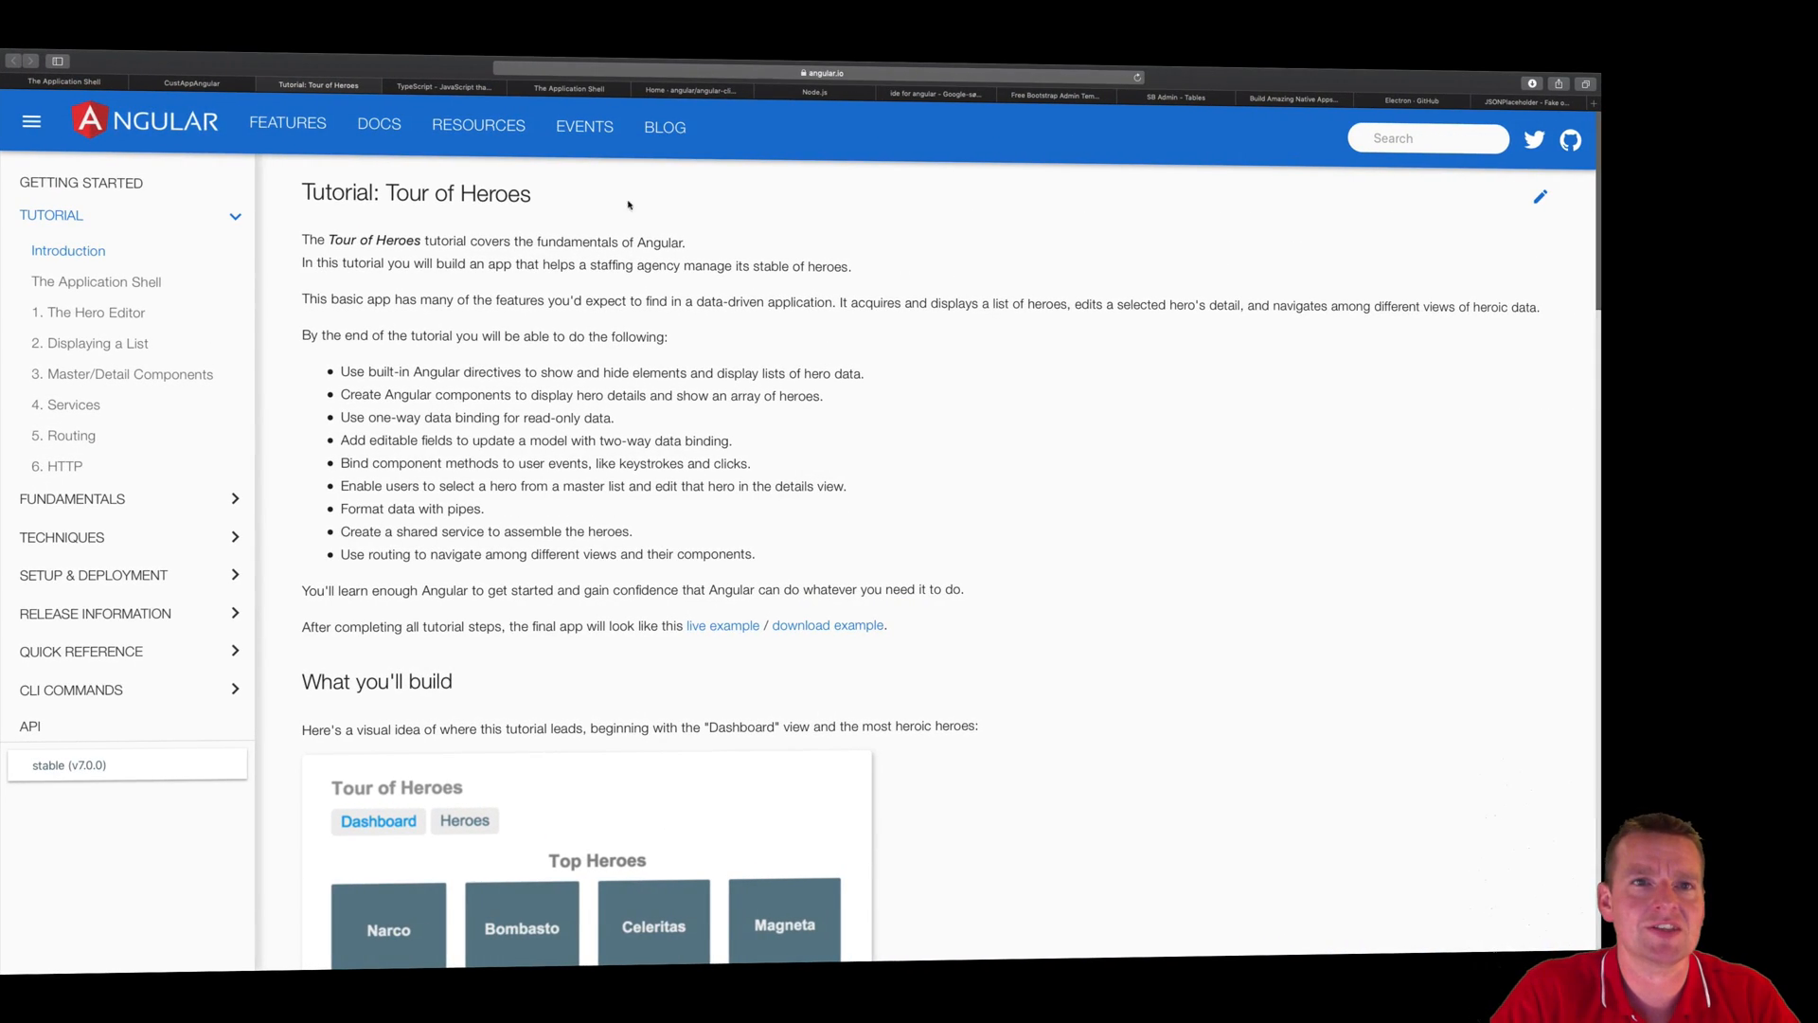
click(217, 85)
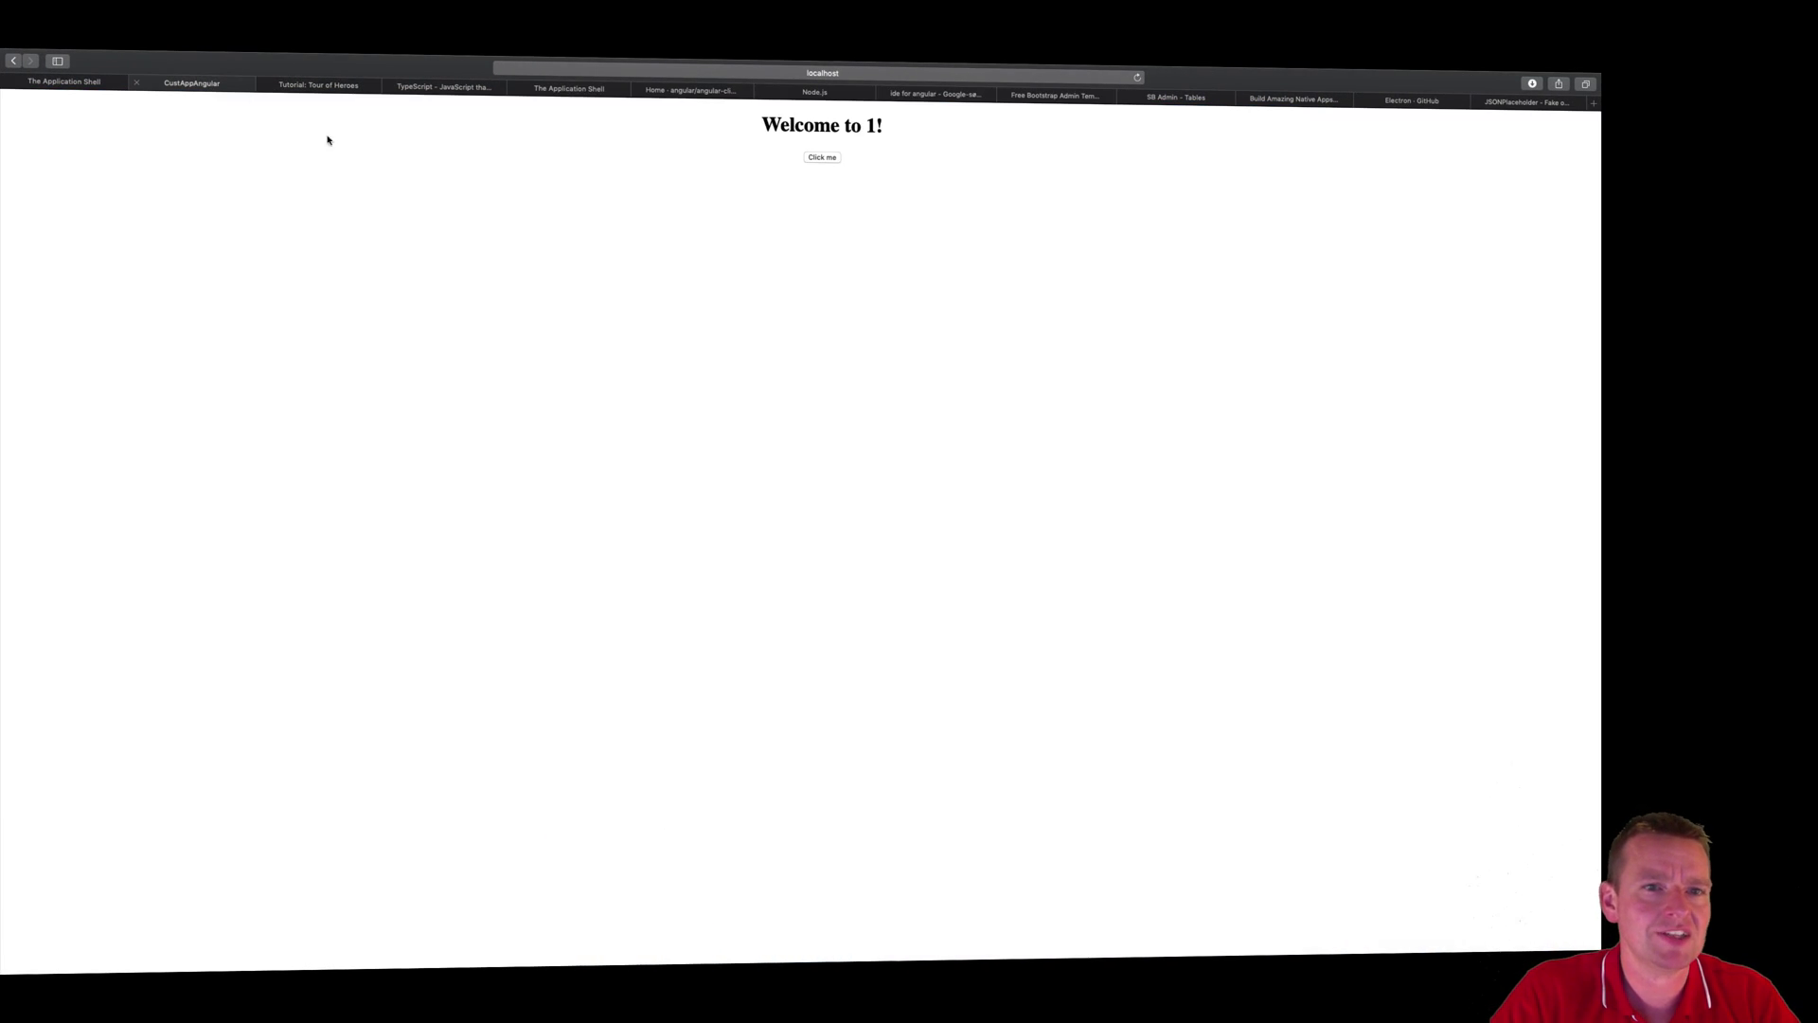
click(832, 159)
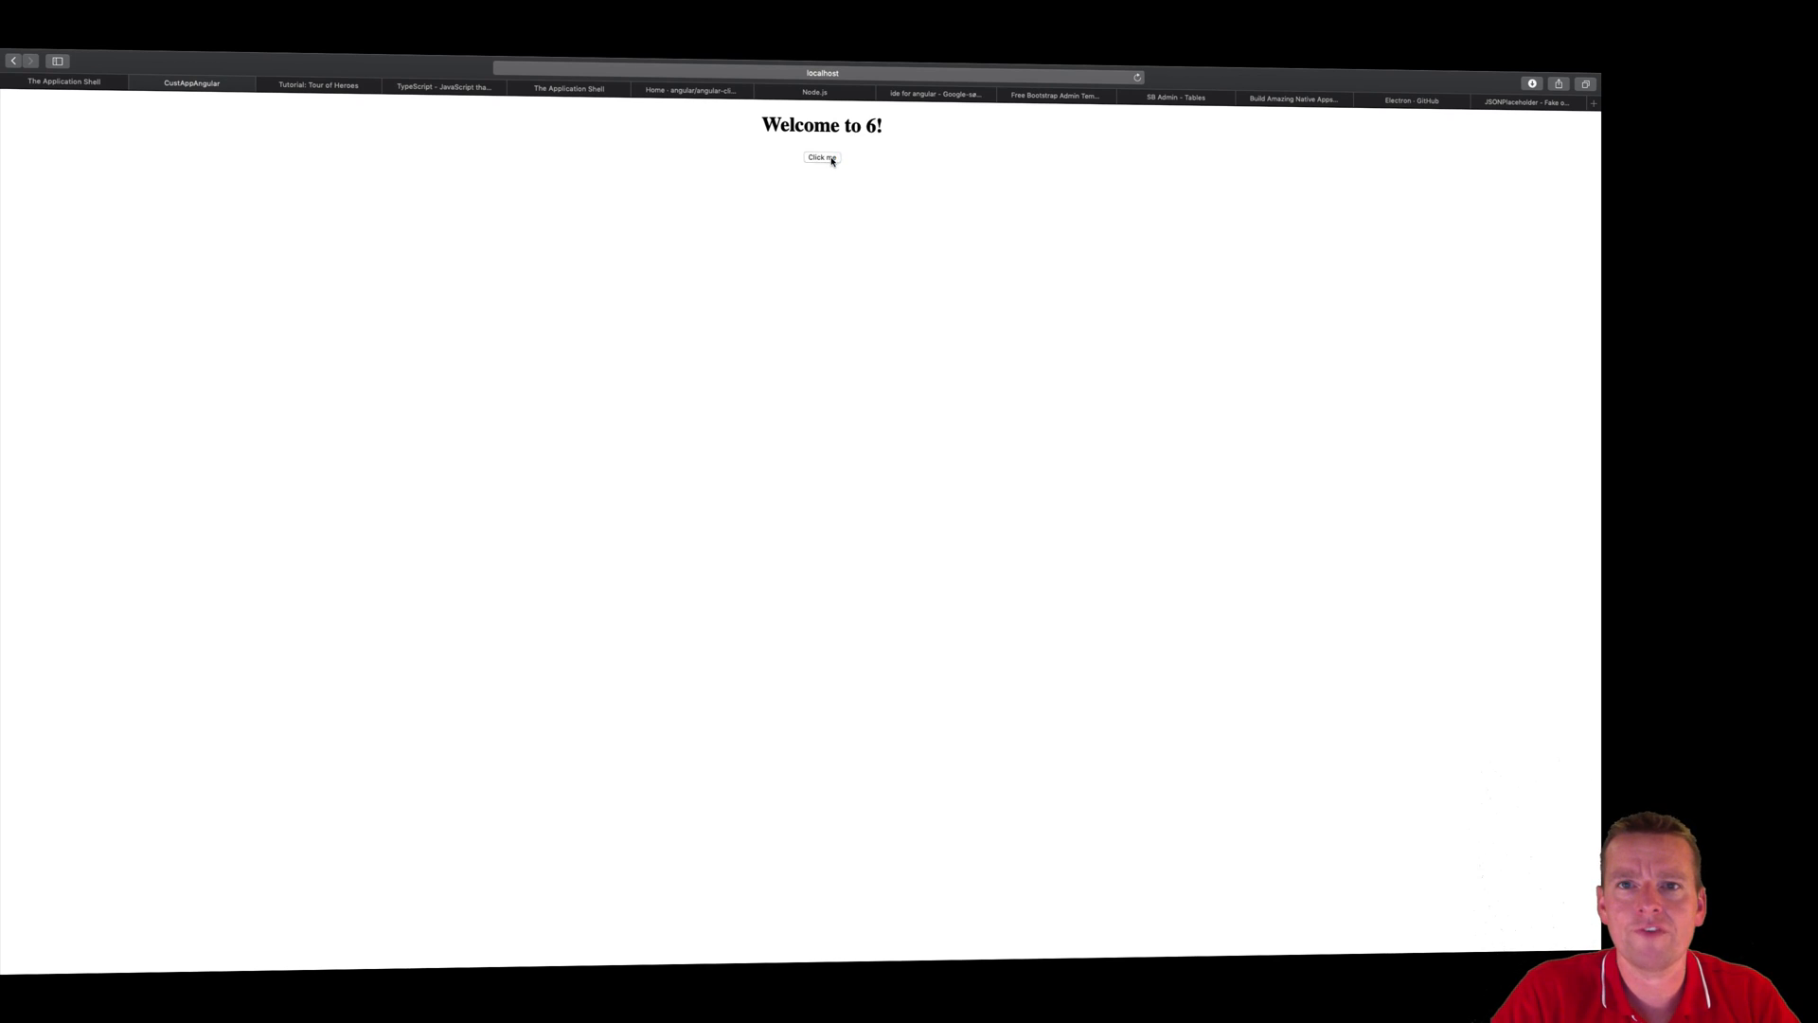
click(831, 159)
click(832, 159)
click(830, 160)
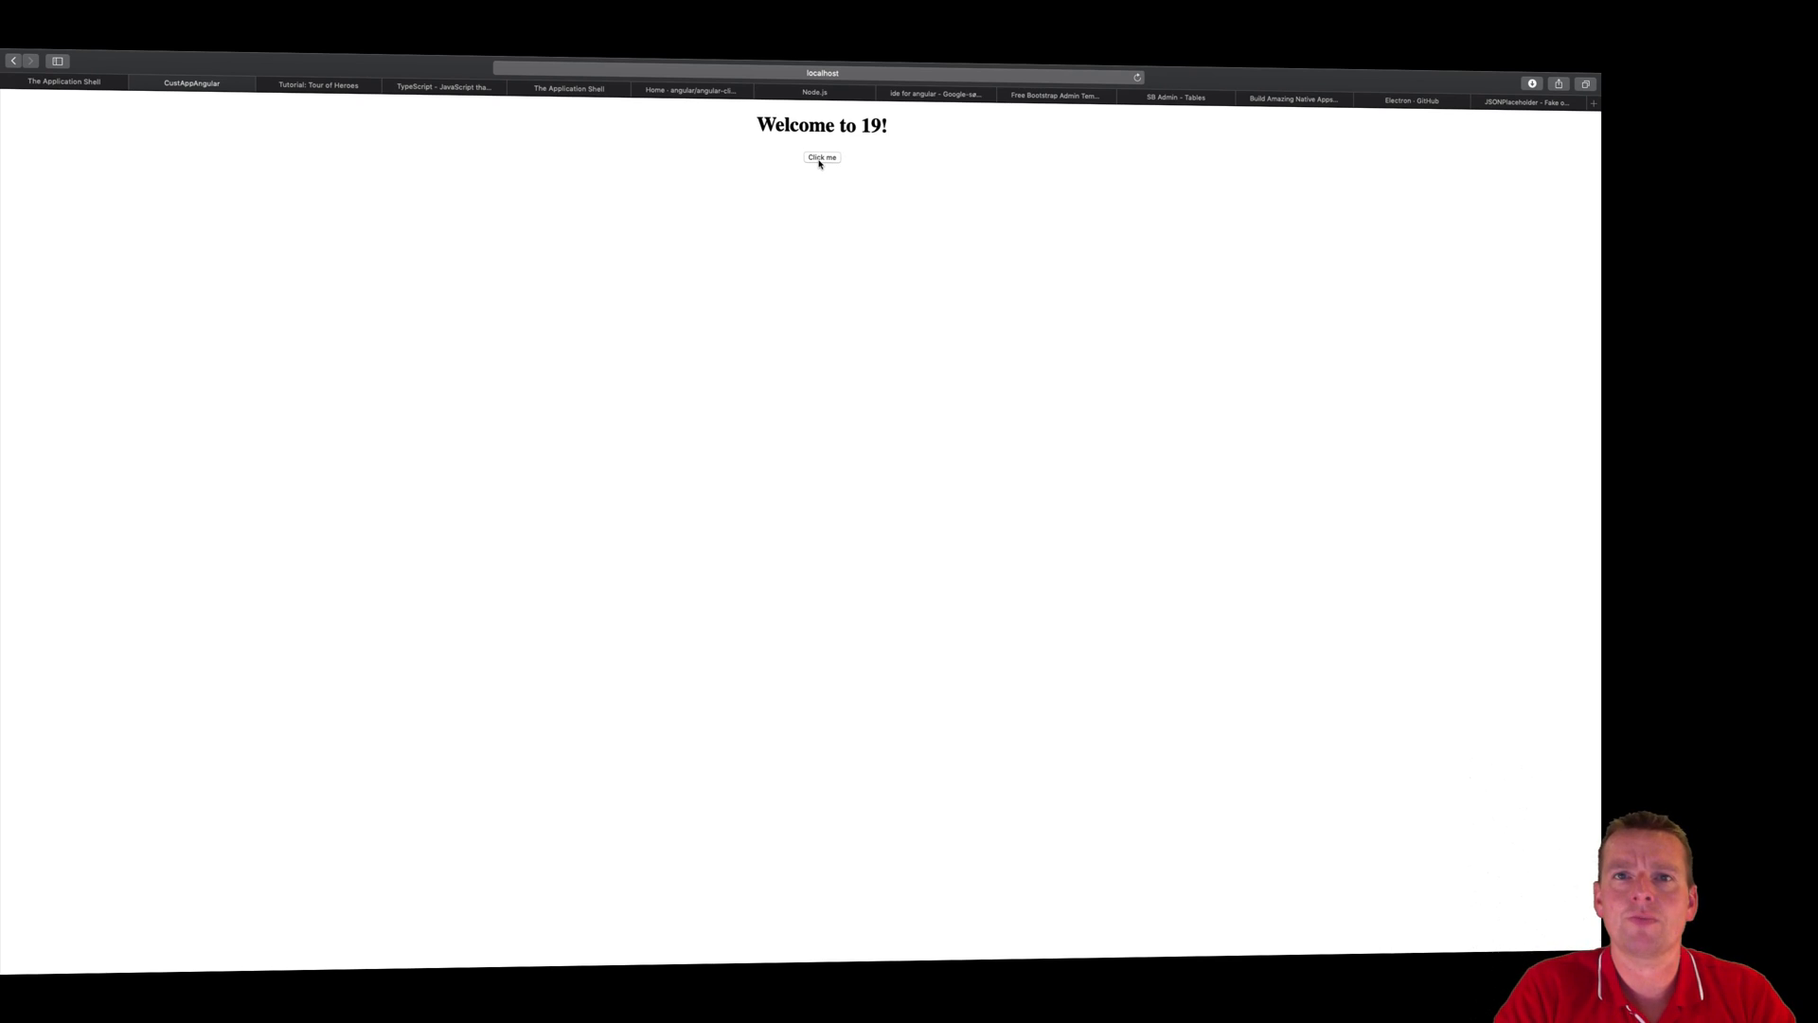
click(822, 160)
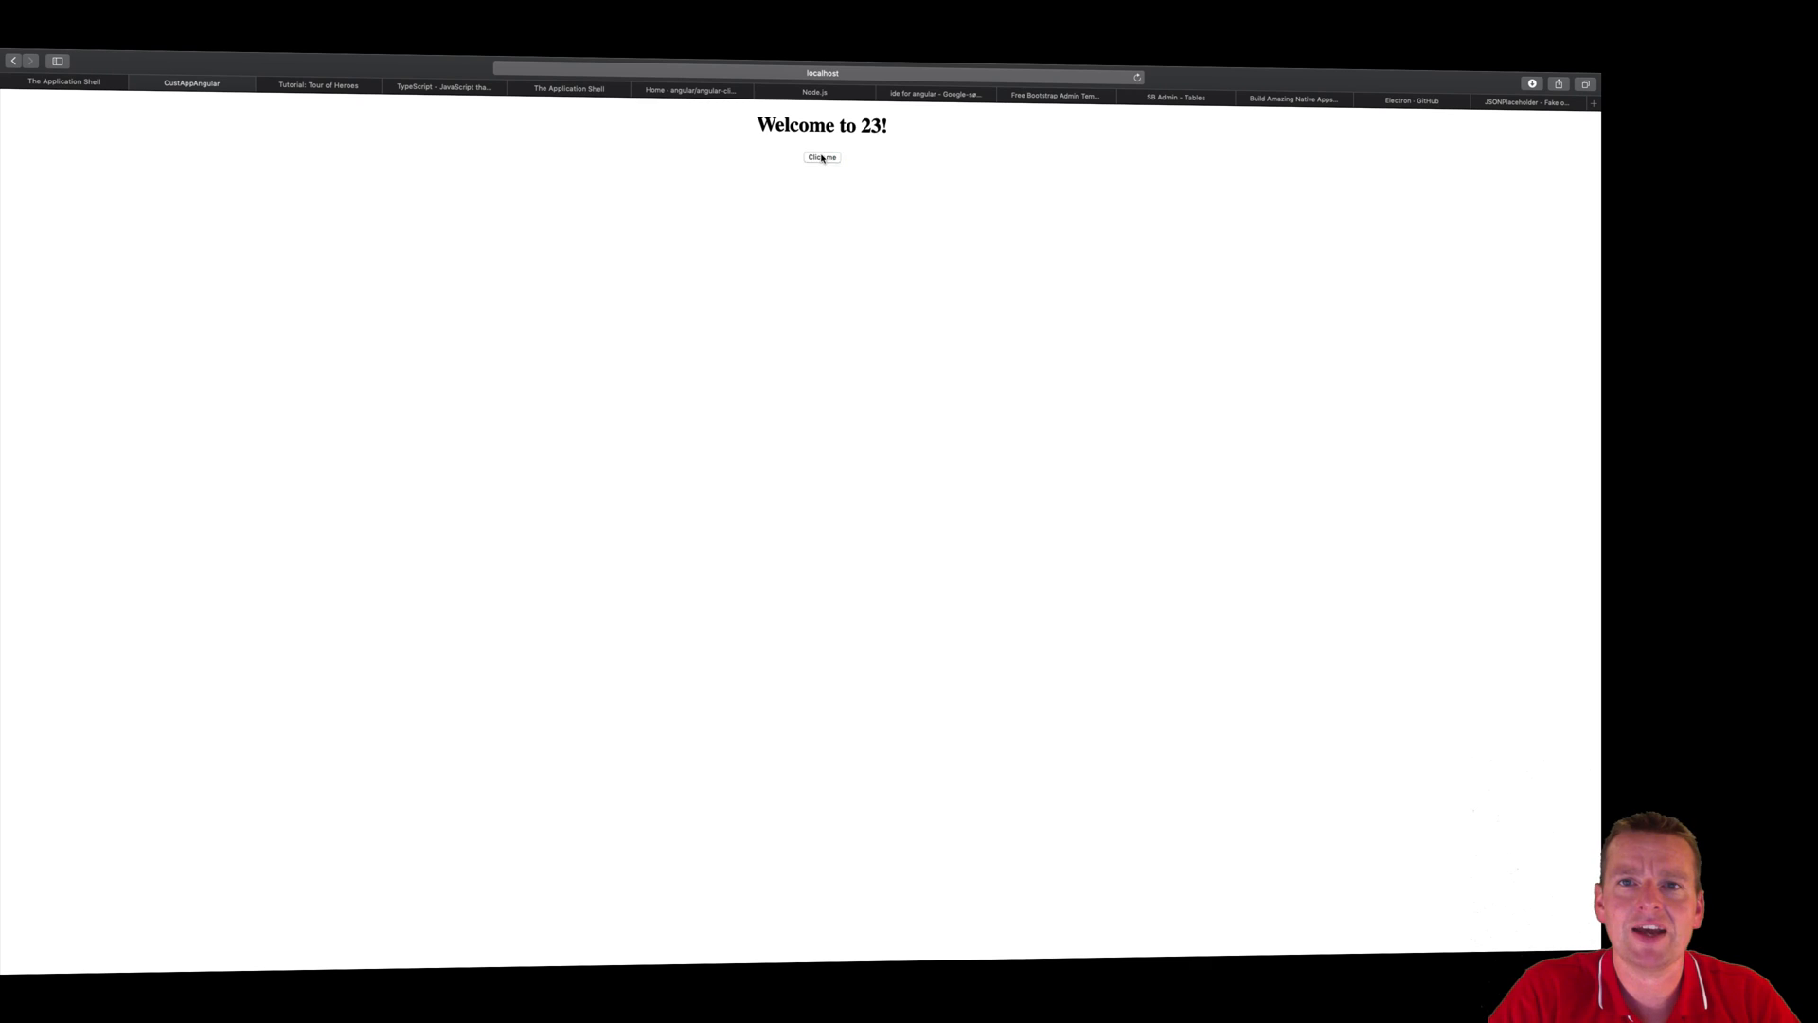
click(822, 160)
click(821, 160)
Step: Review the template's title interpolation and the button's (click)="countUpOne()" binding
key(super+Tab)
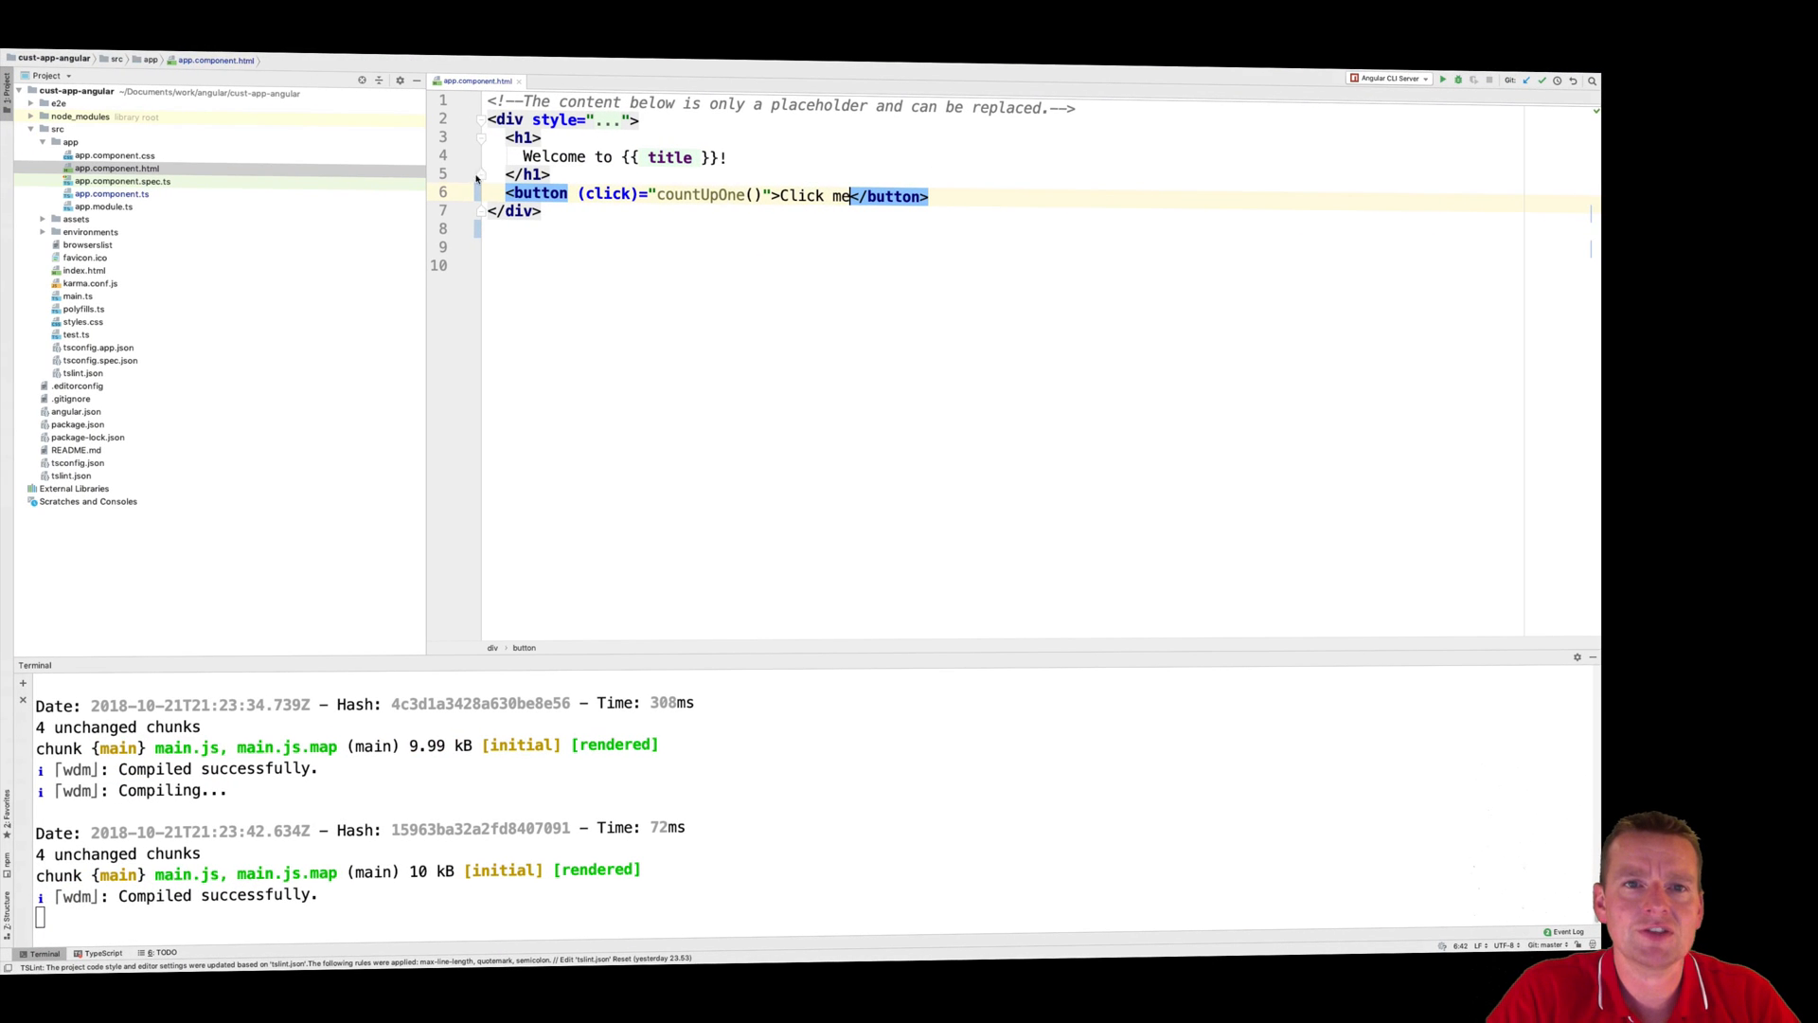
double_click(667, 157)
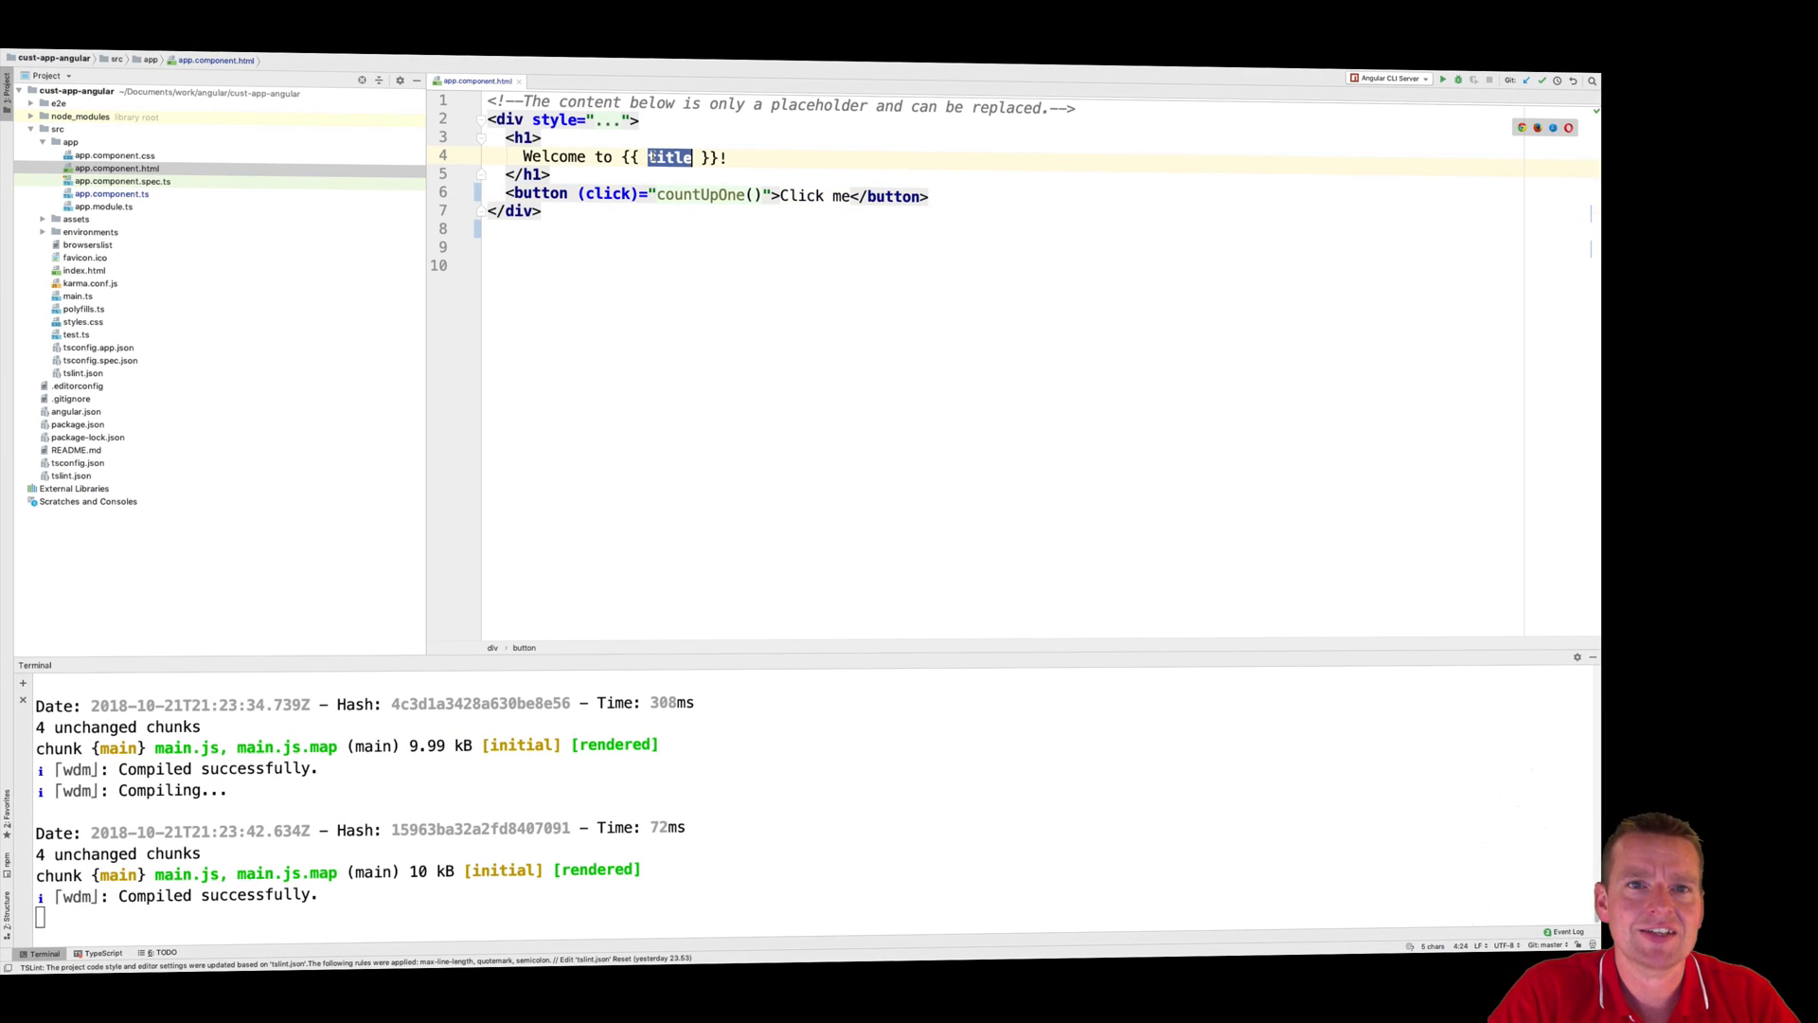
click(114, 194)
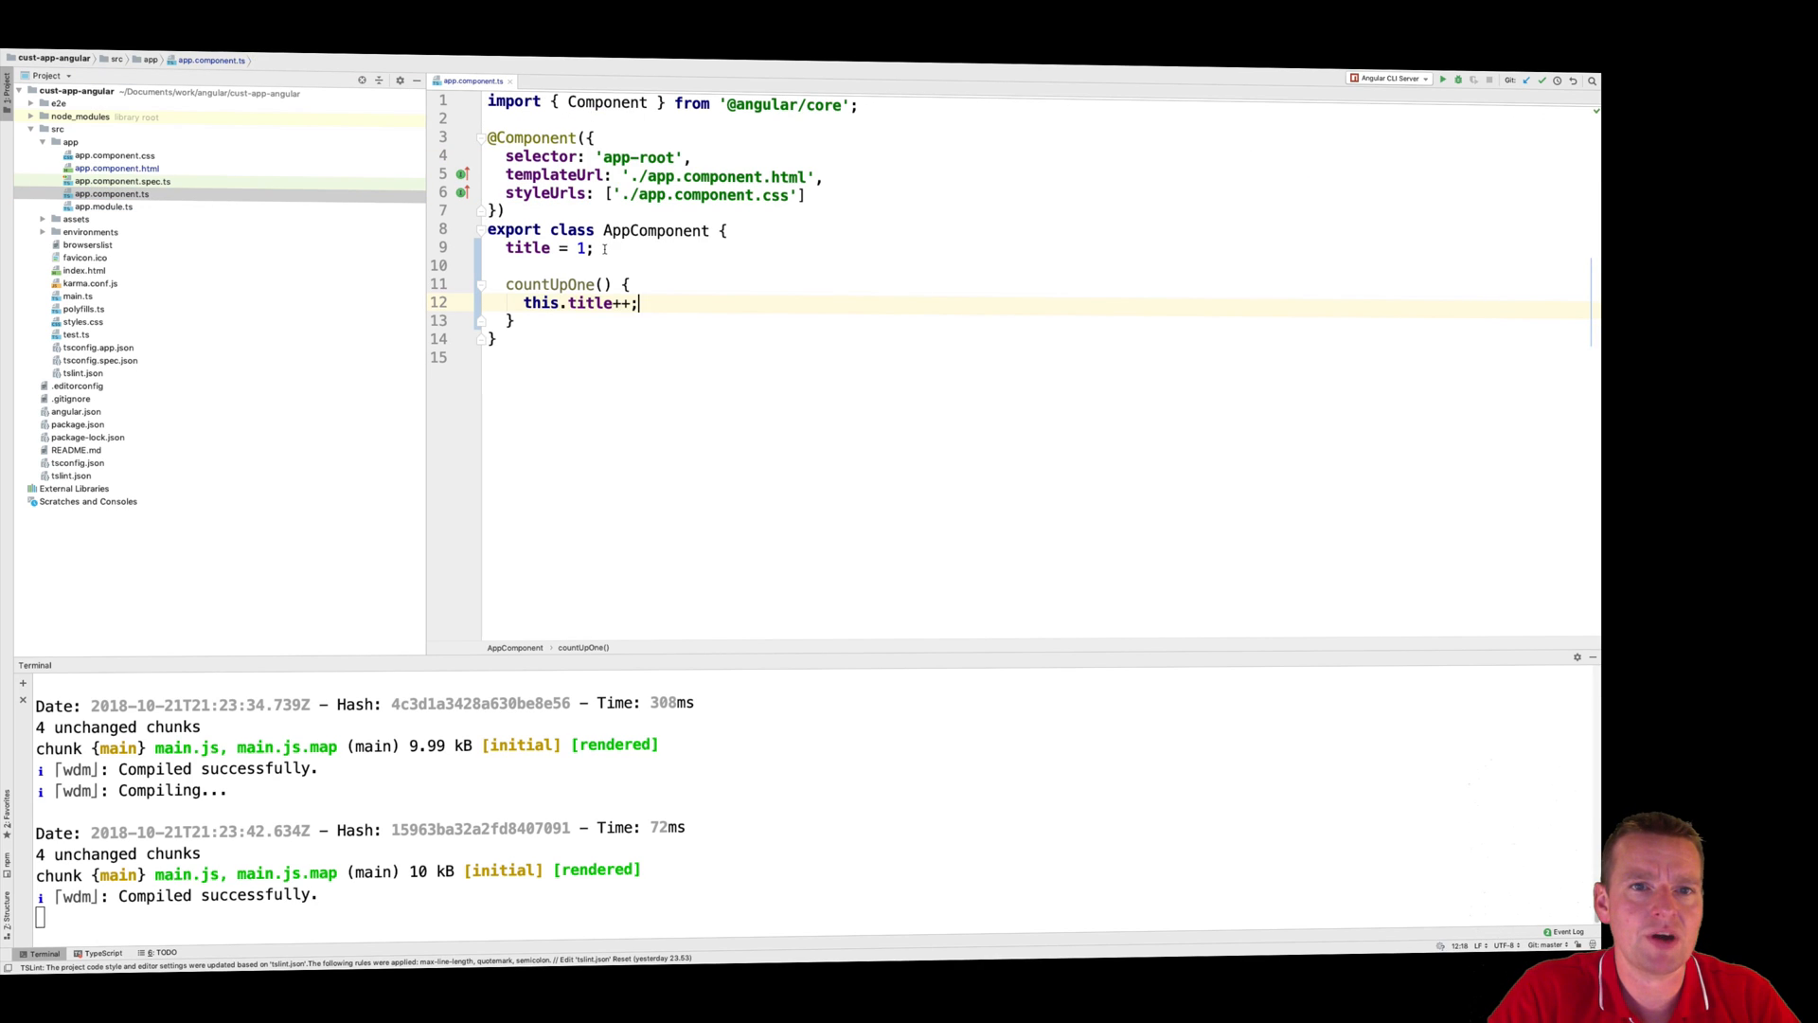
click(116, 168)
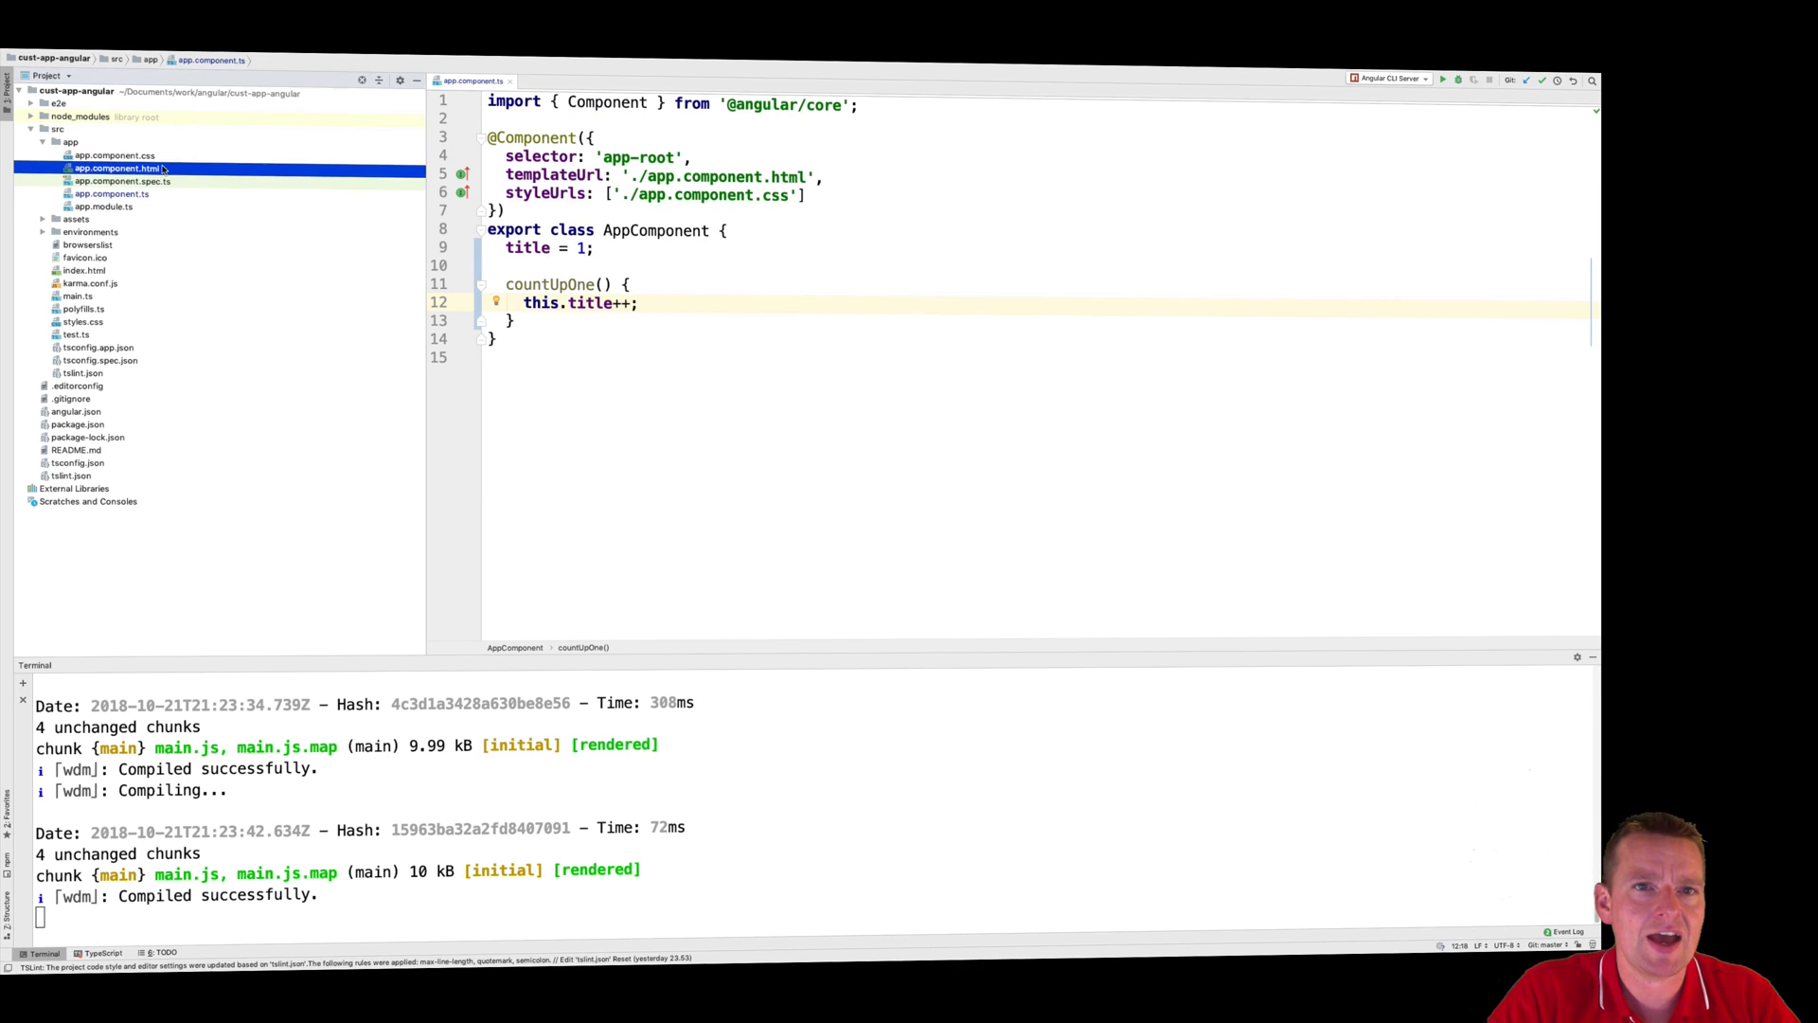
double_click(543, 195)
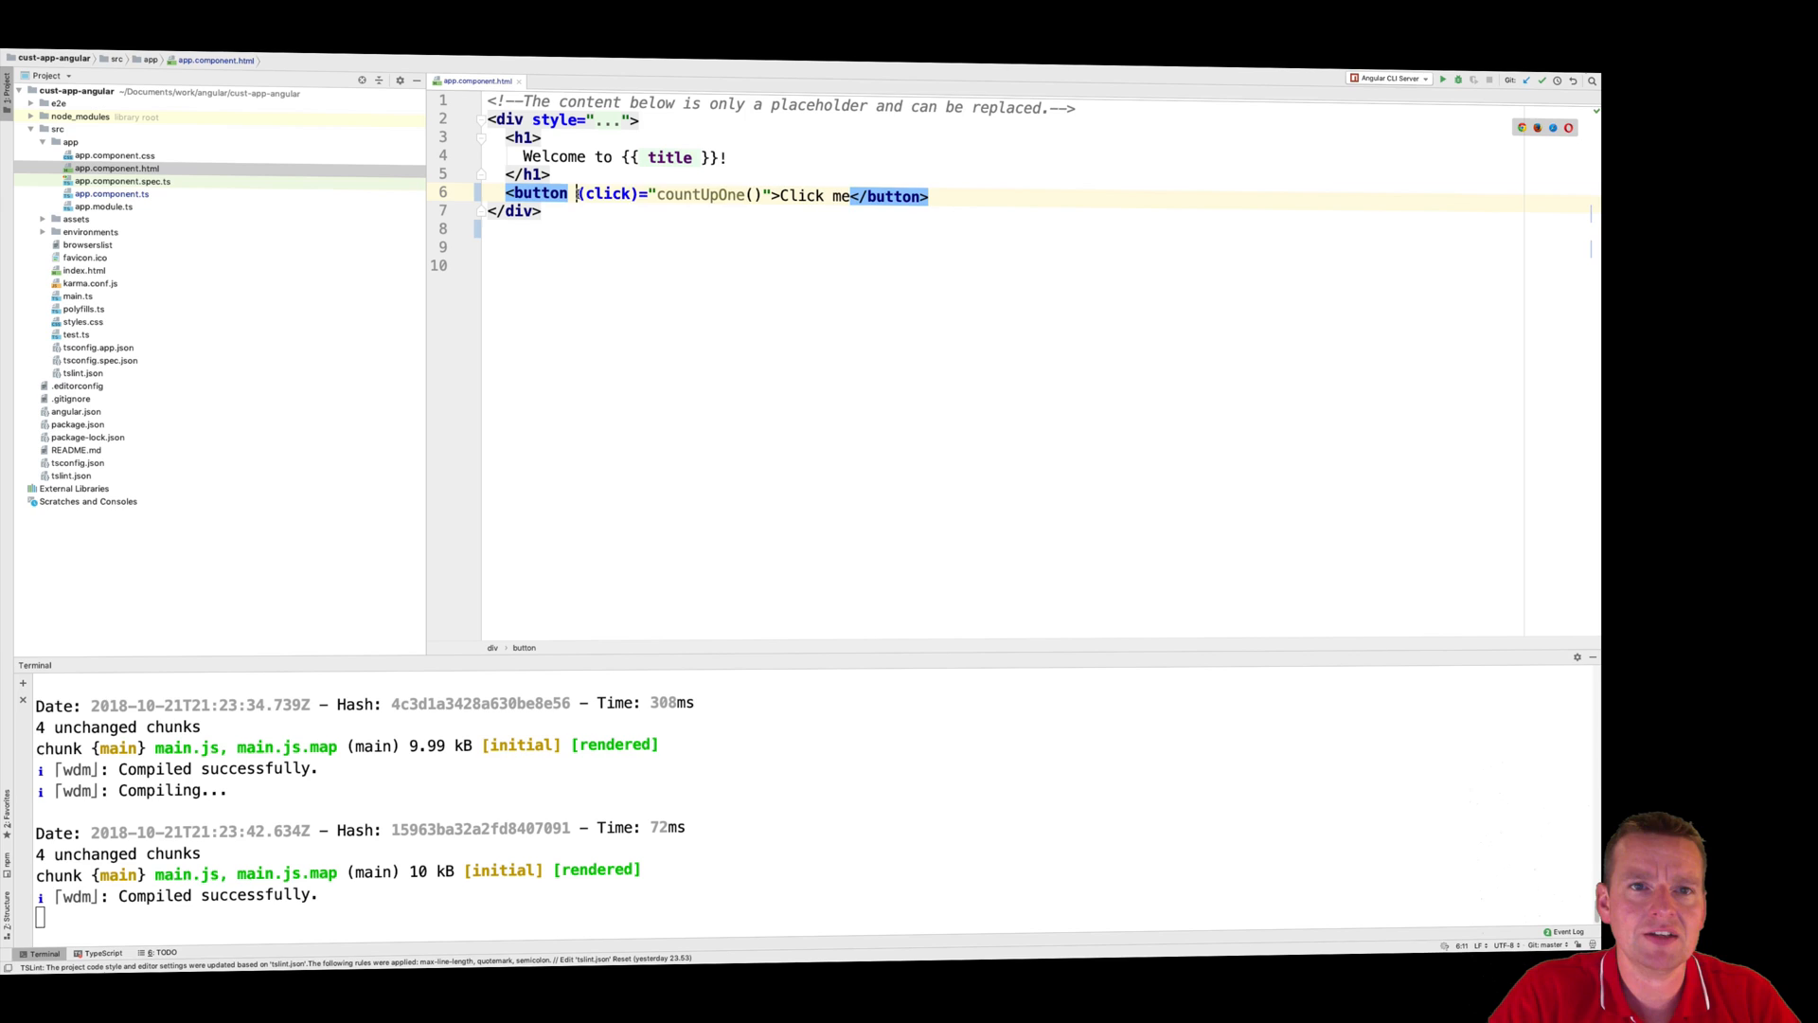
drag(579, 194, 758, 196)
Step: Return to app.component.ts and select the this.title++ increment line
click(114, 194)
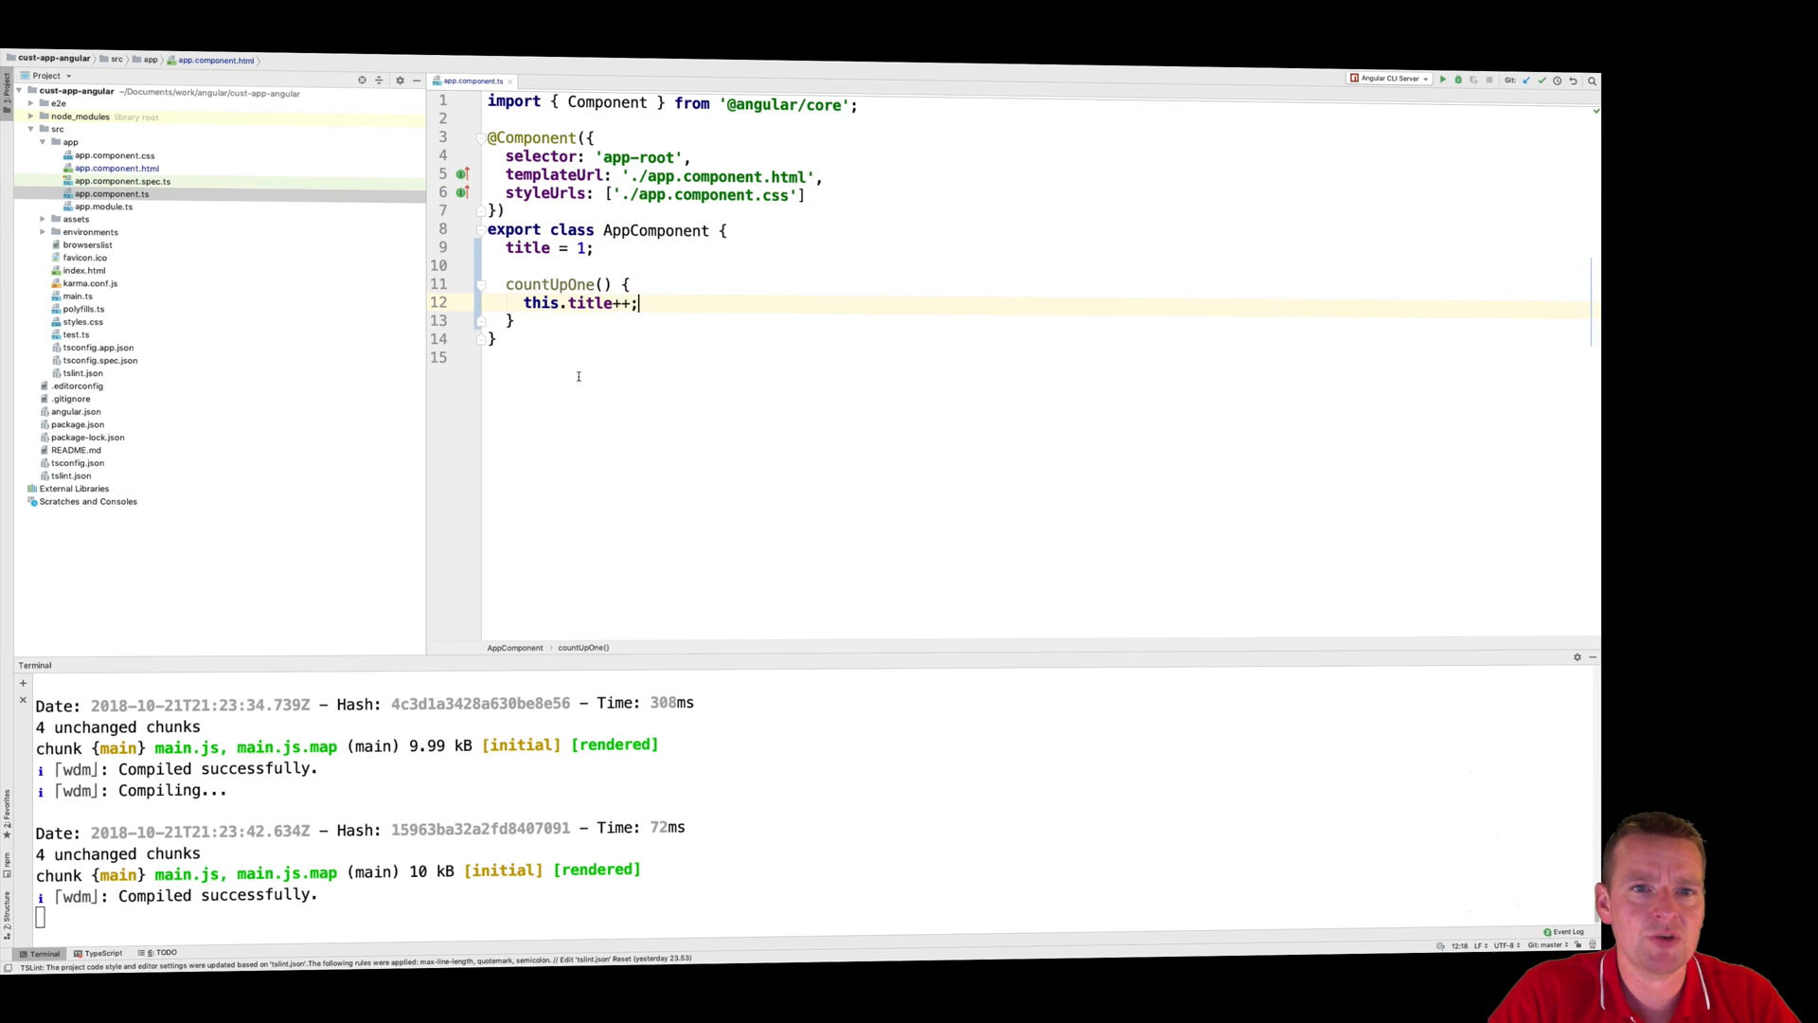
drag(523, 302, 689, 309)
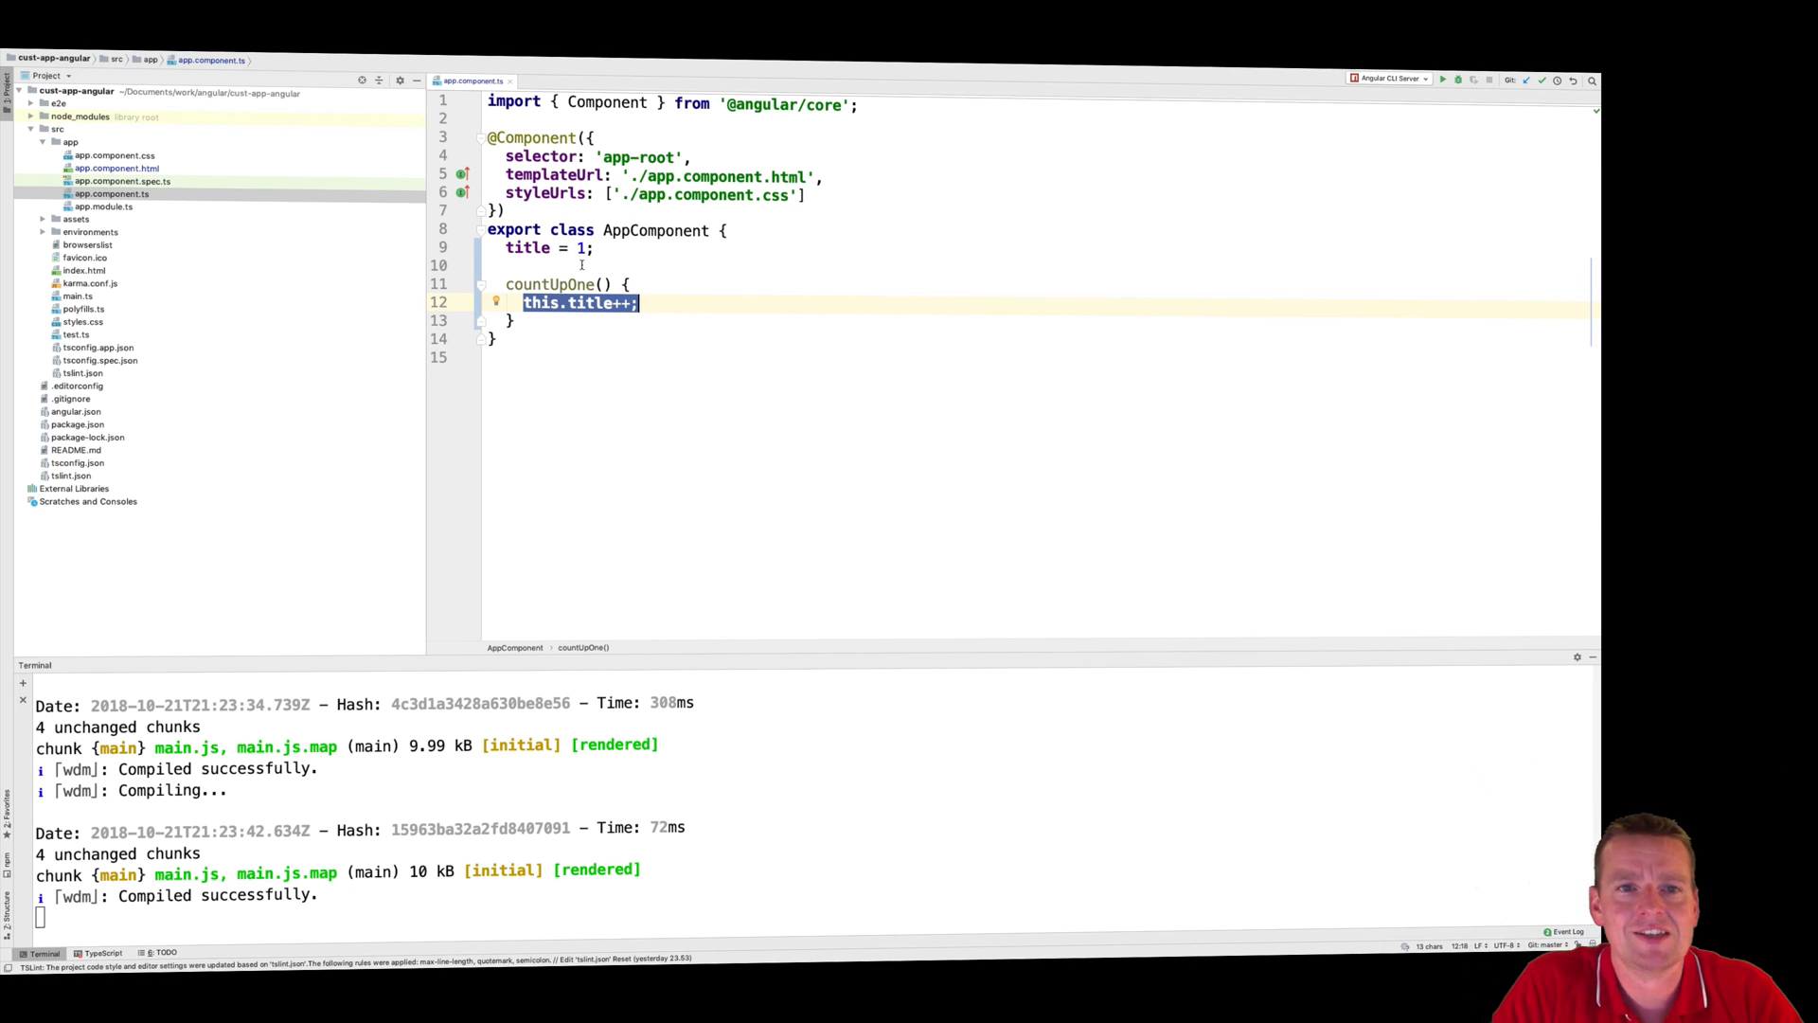
click(204, 172)
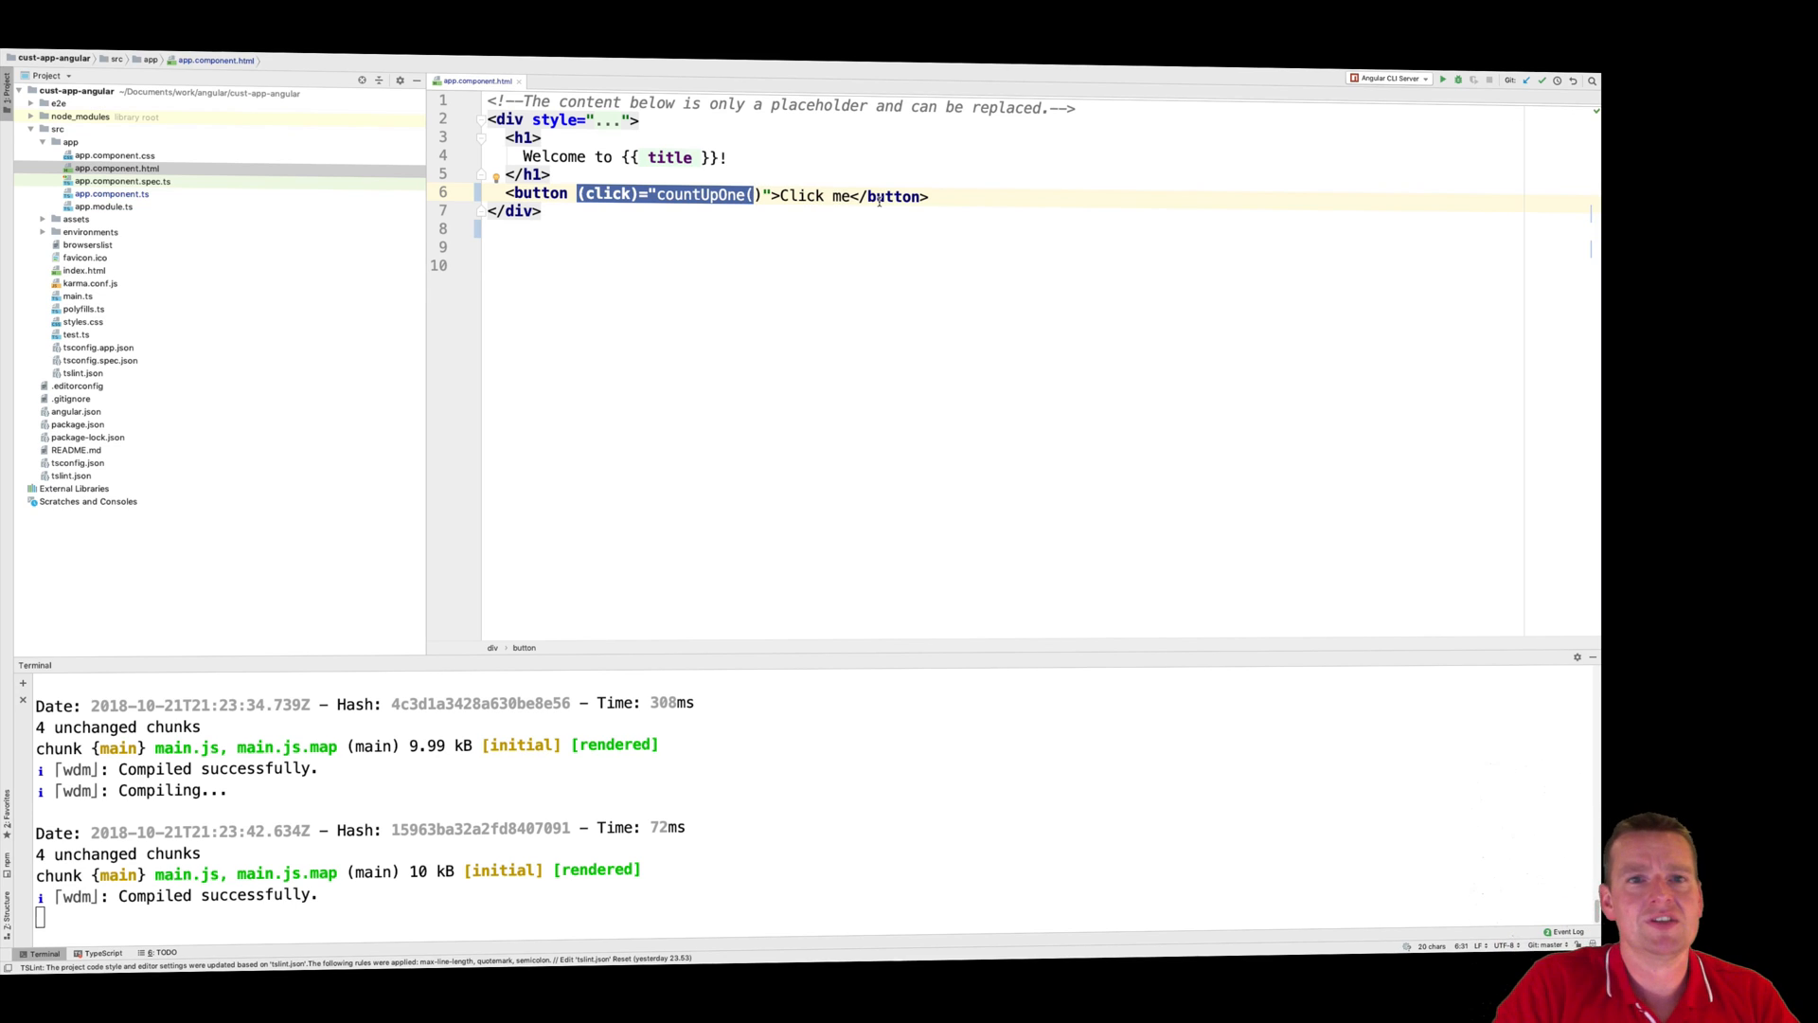
click(583, 193)
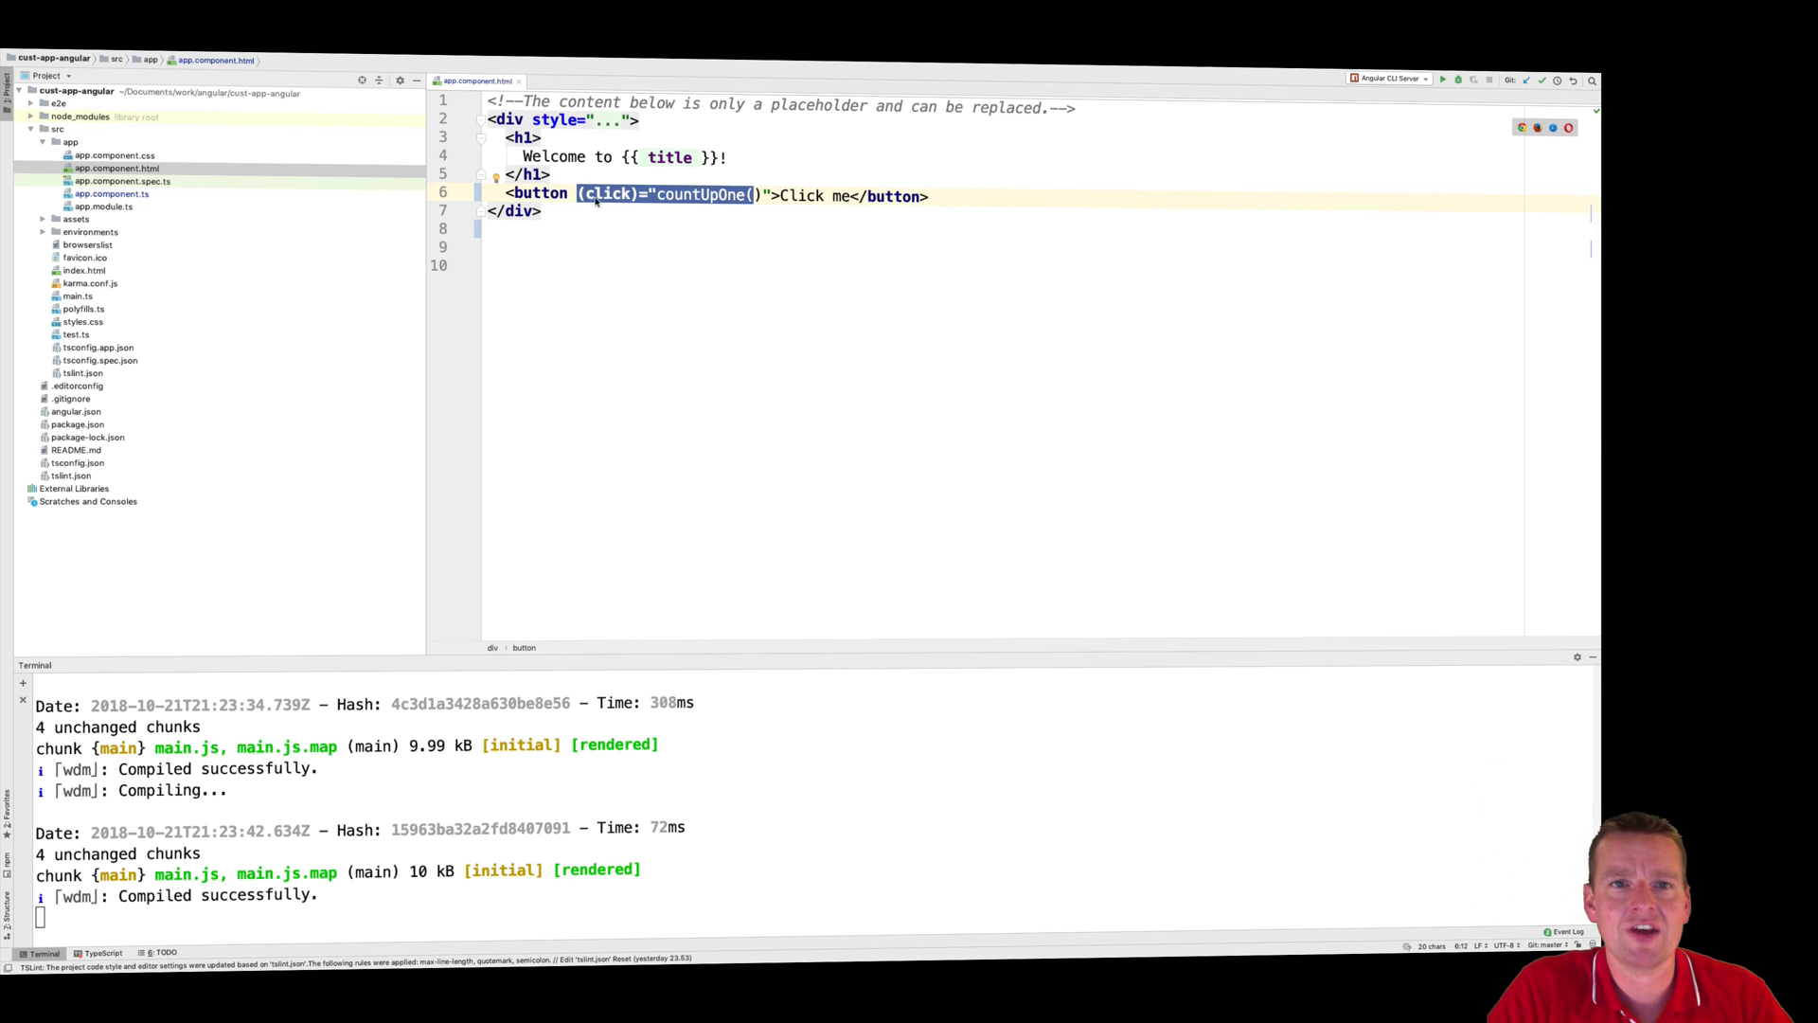
double_click(670, 158)
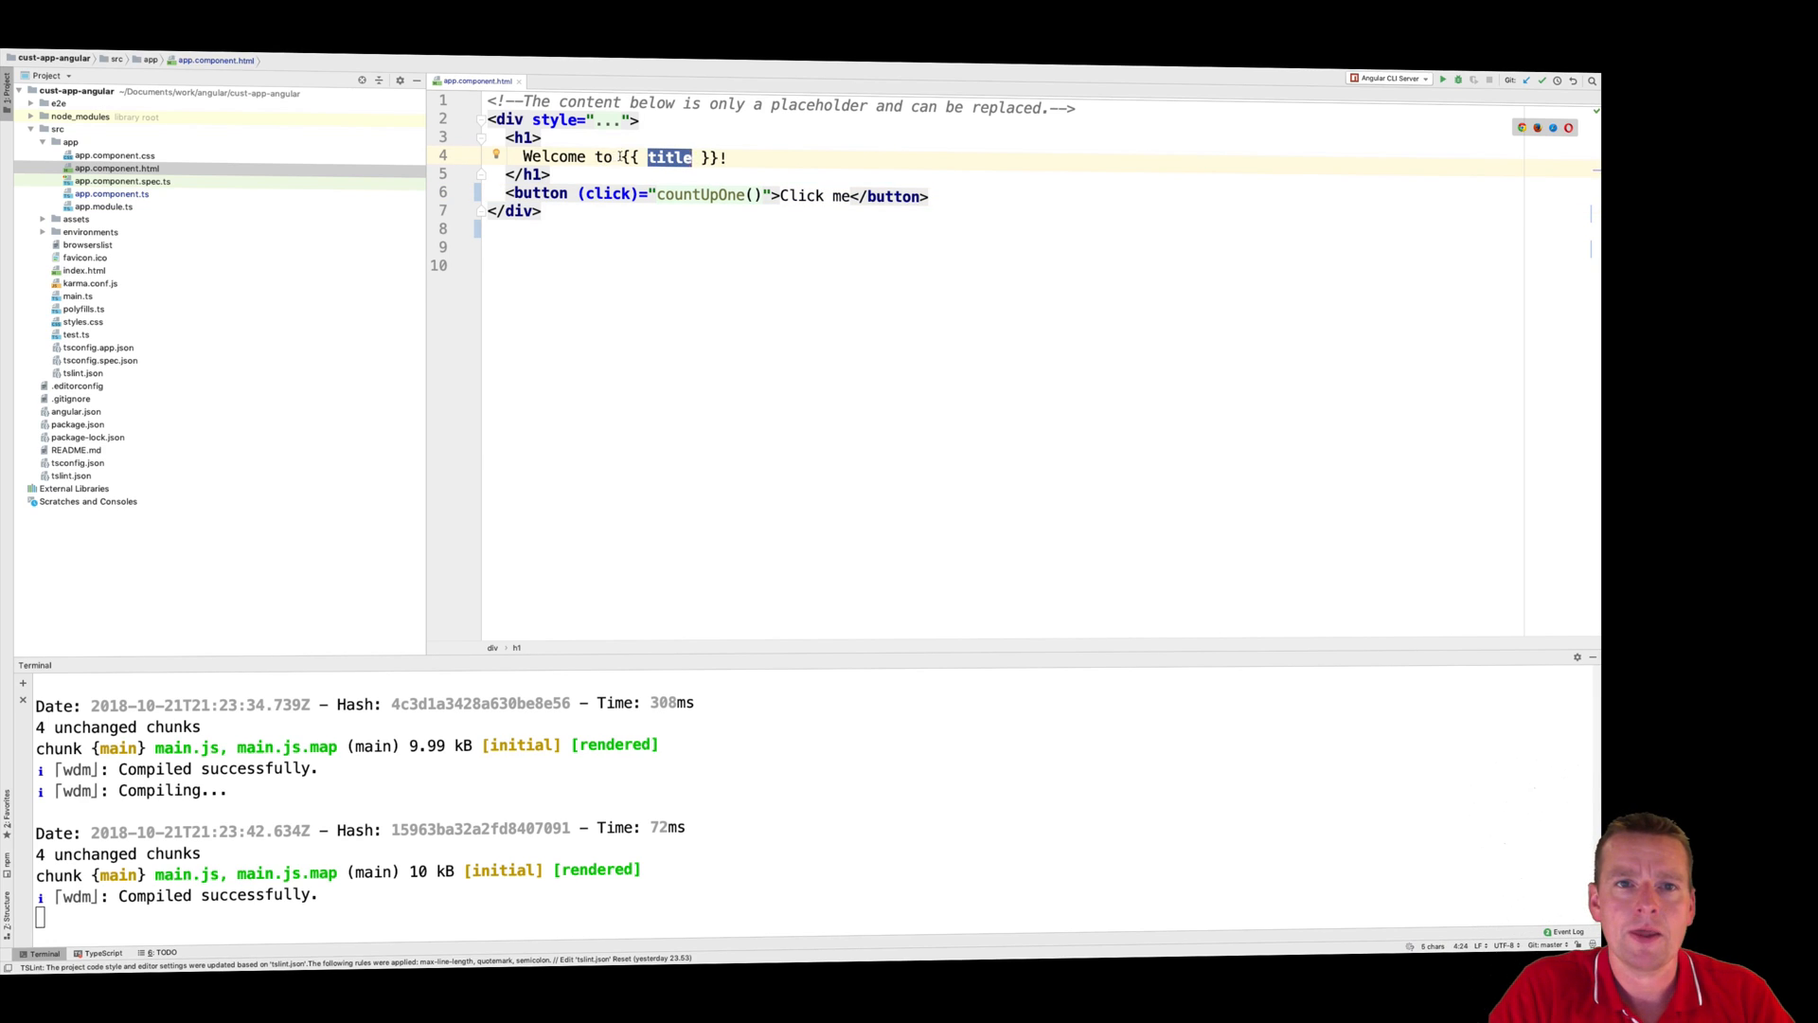
drag(621, 156, 713, 156)
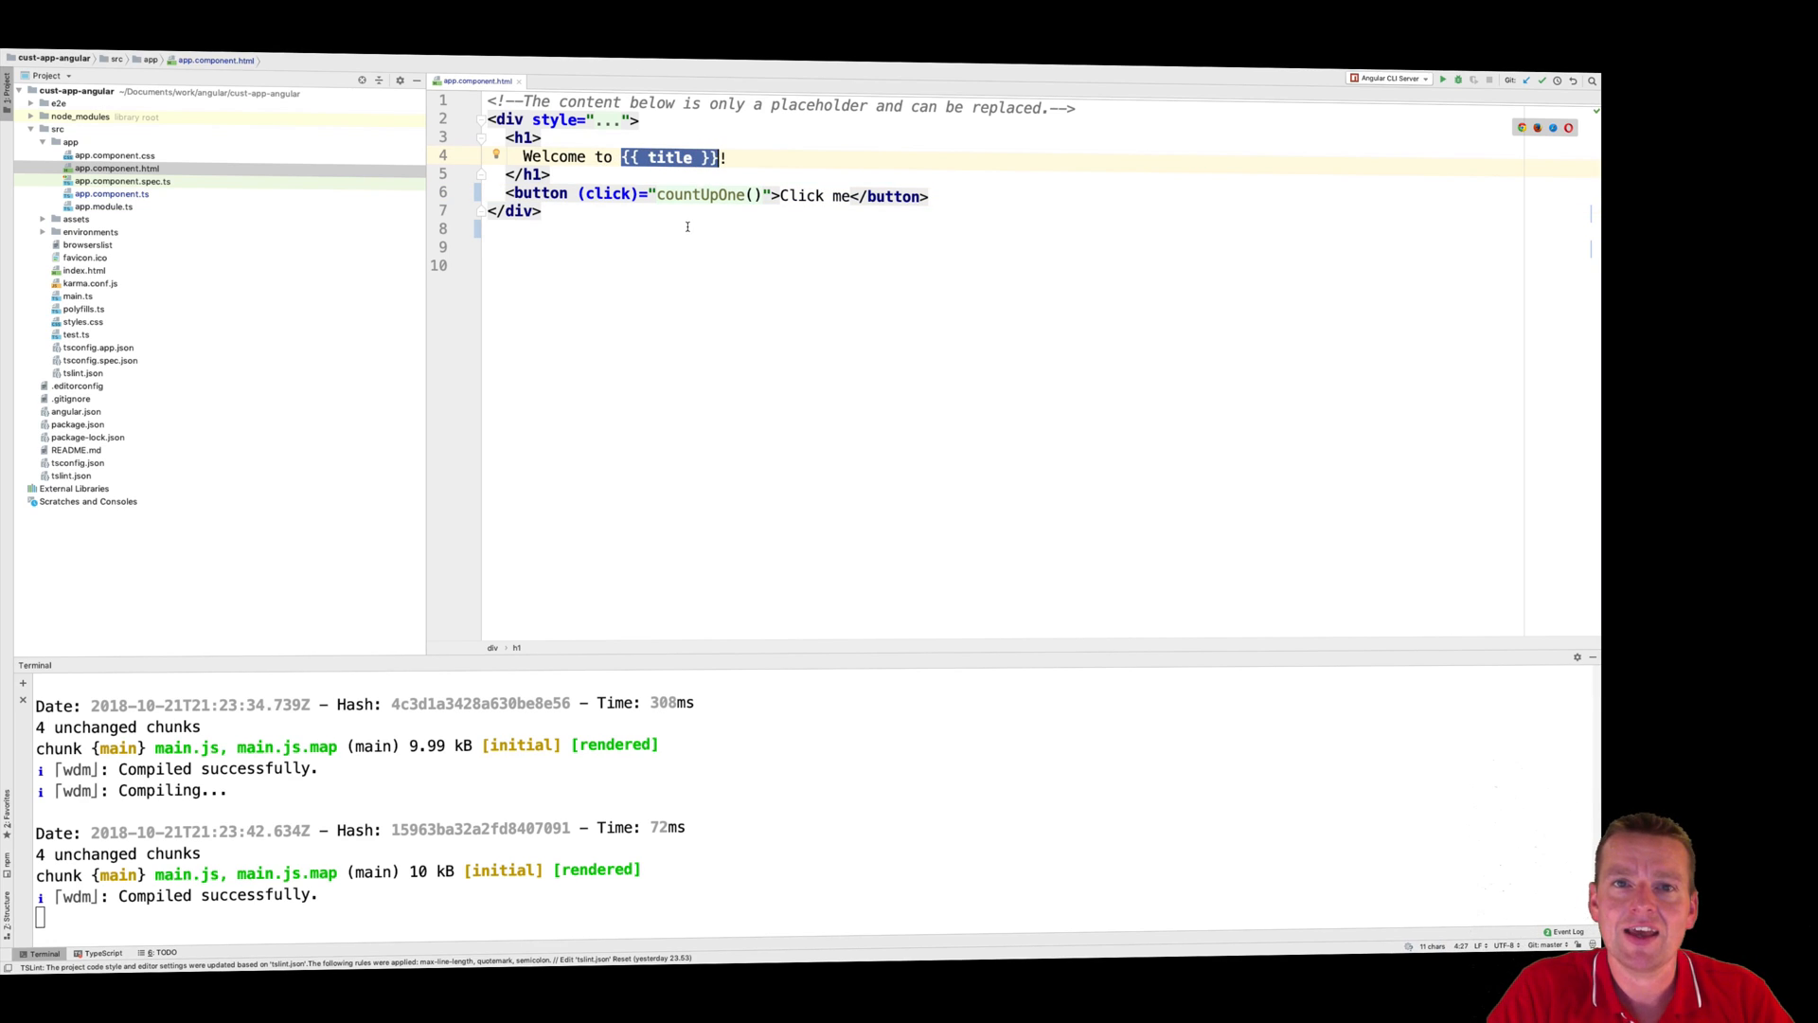
click(695, 174)
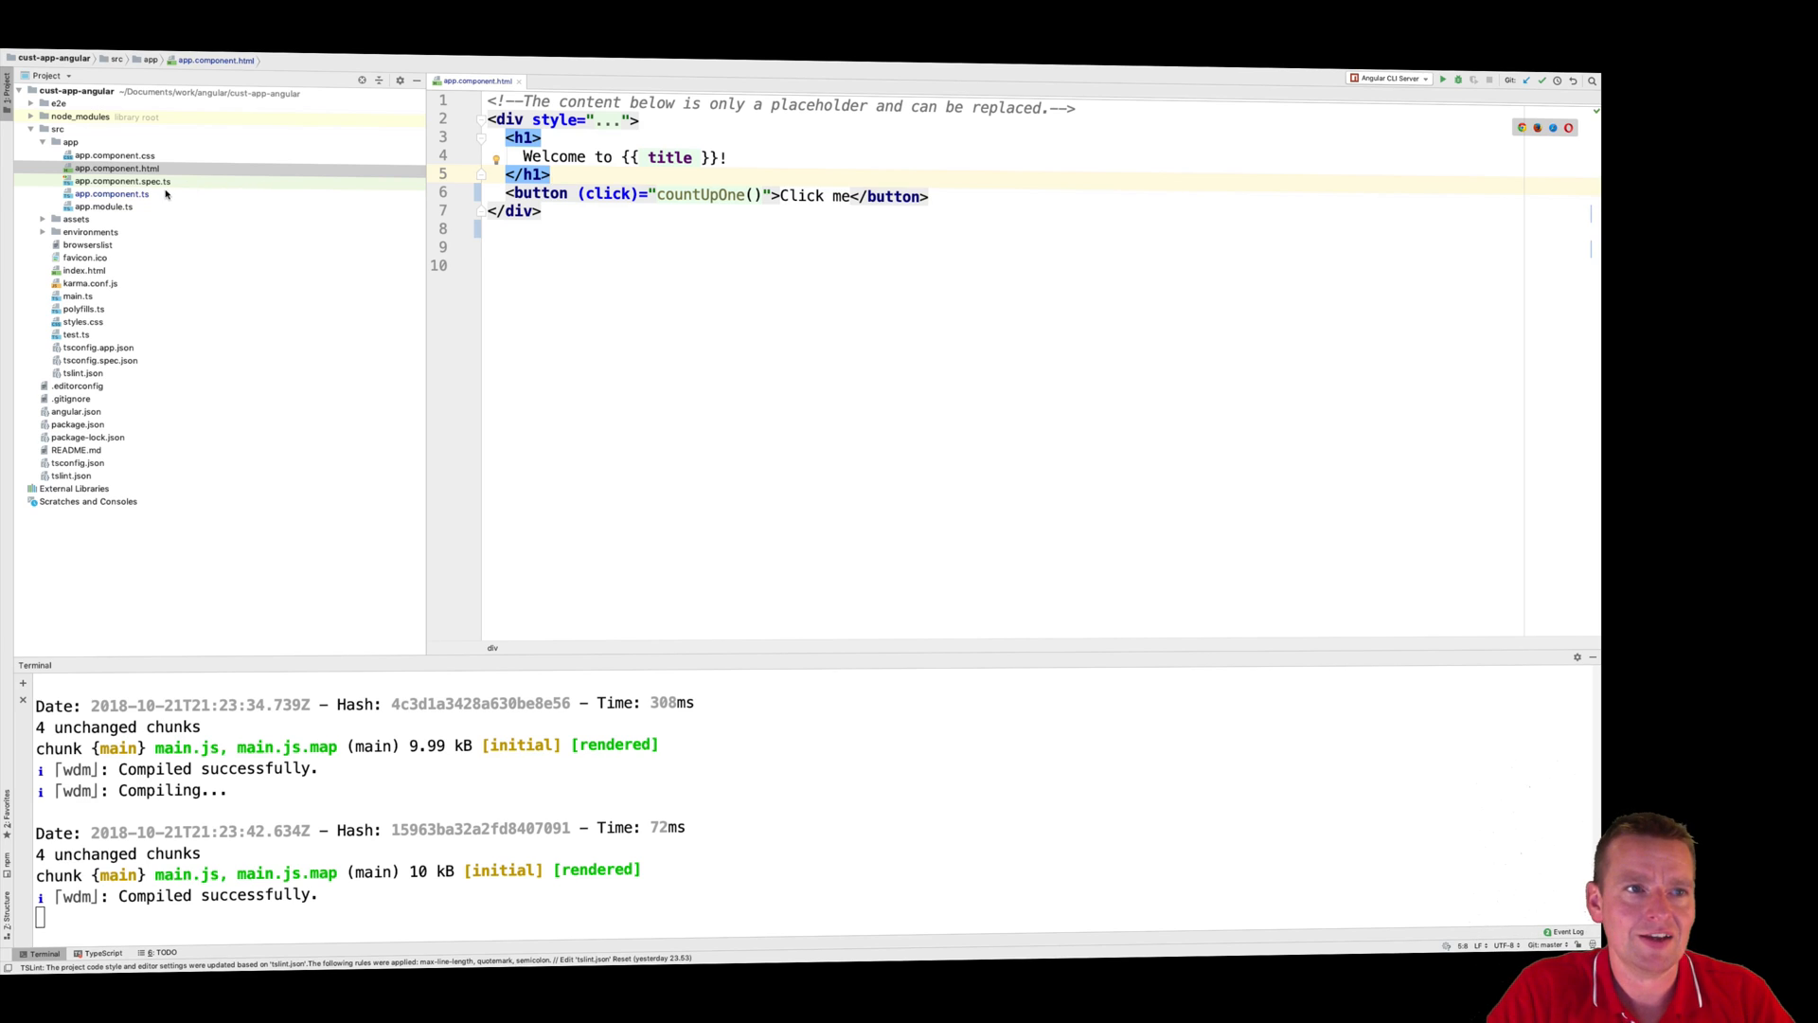
click(113, 194)
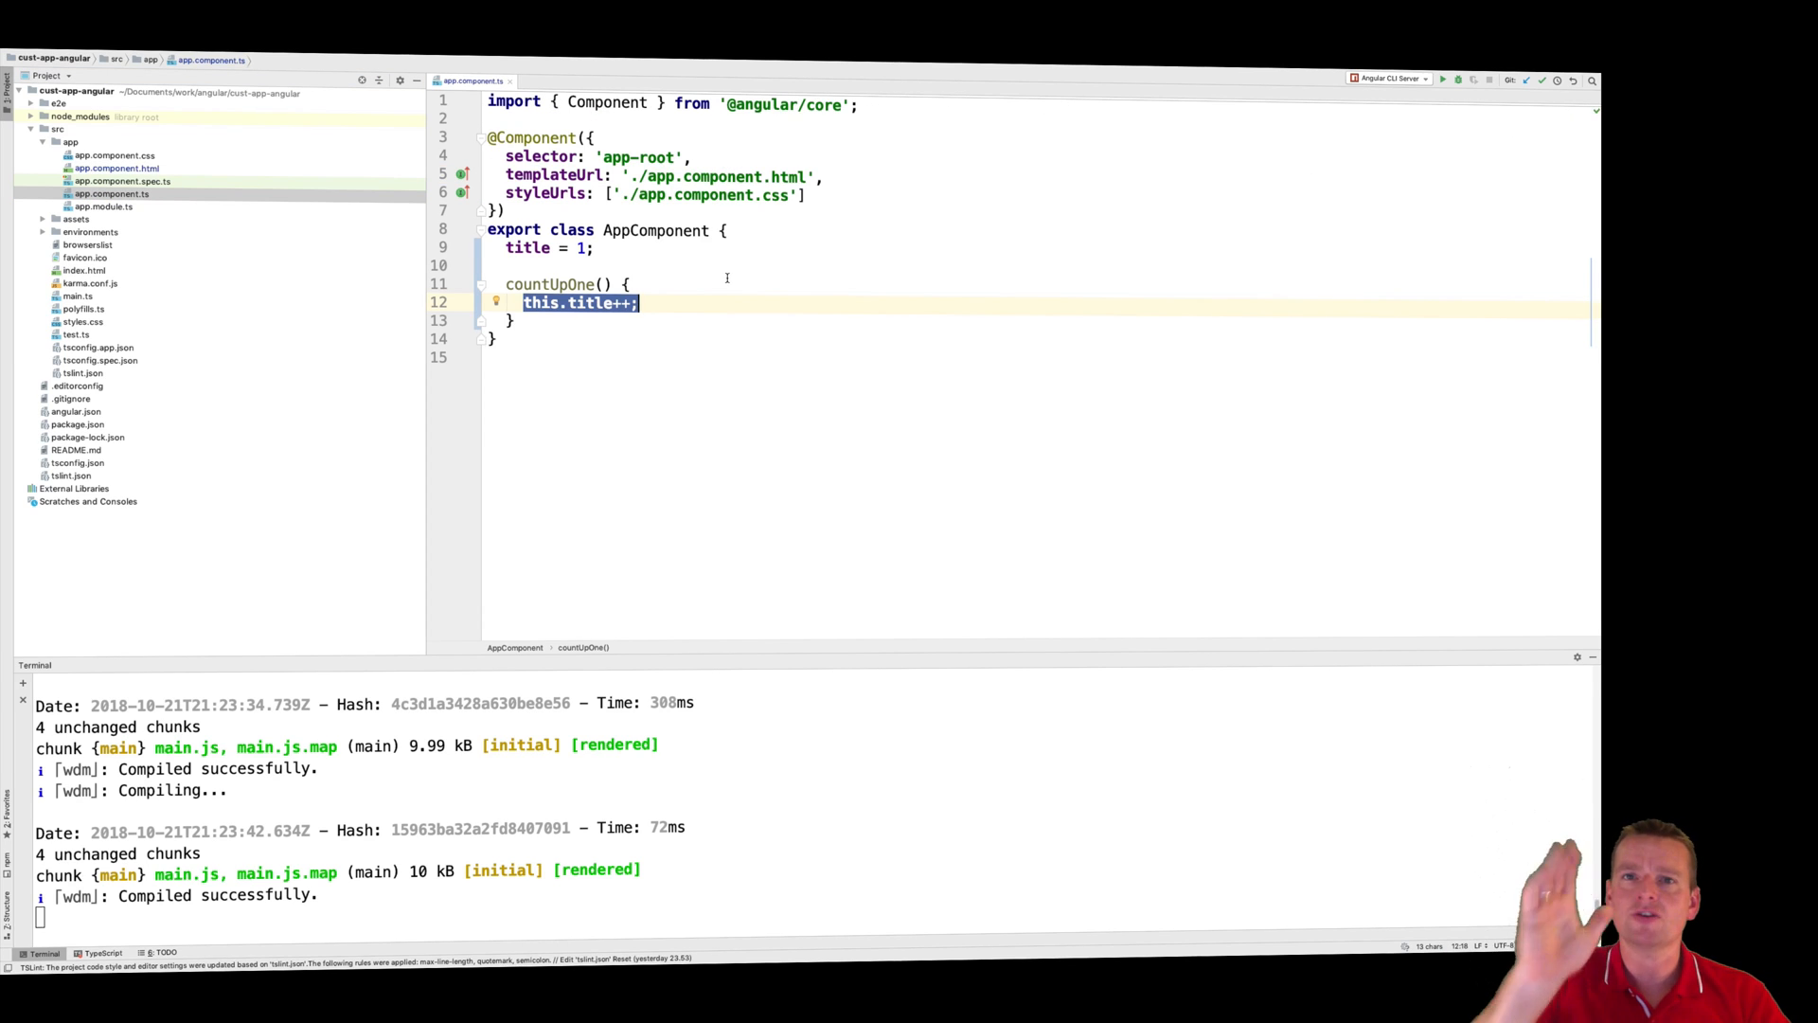